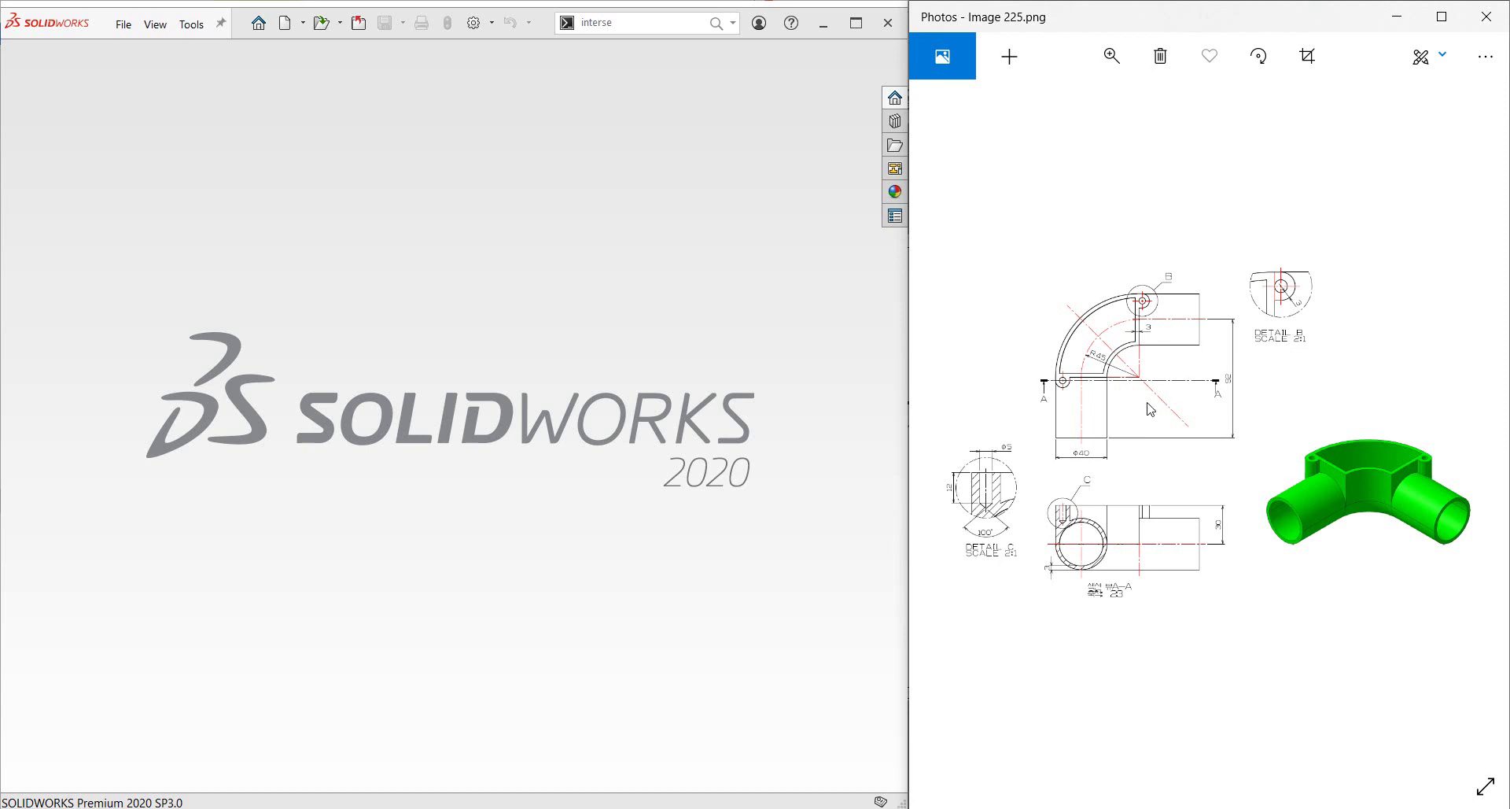
Create a new blank part document (Part4) from the Part template.
left_click(294, 27)
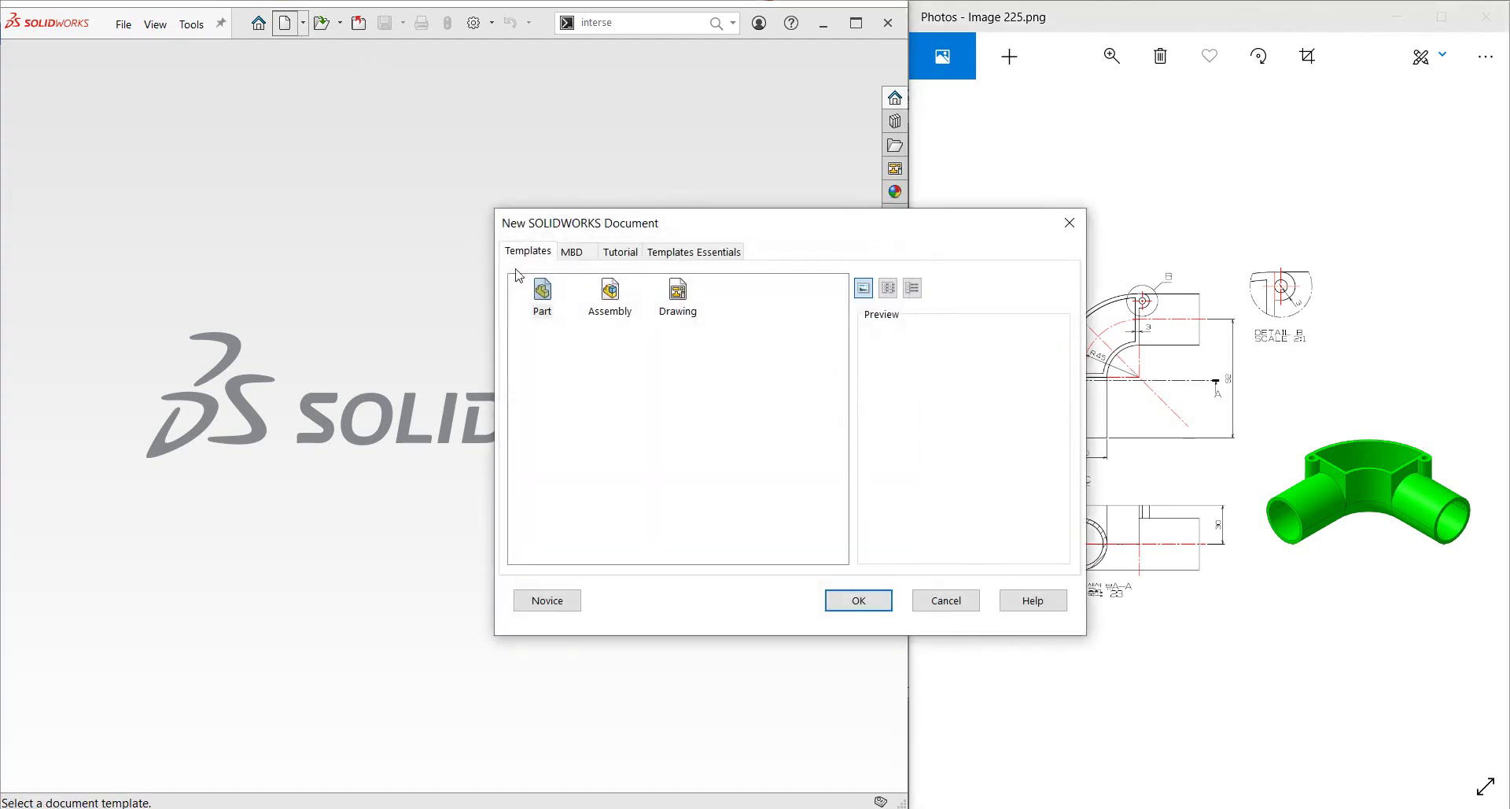
left_click(859, 601)
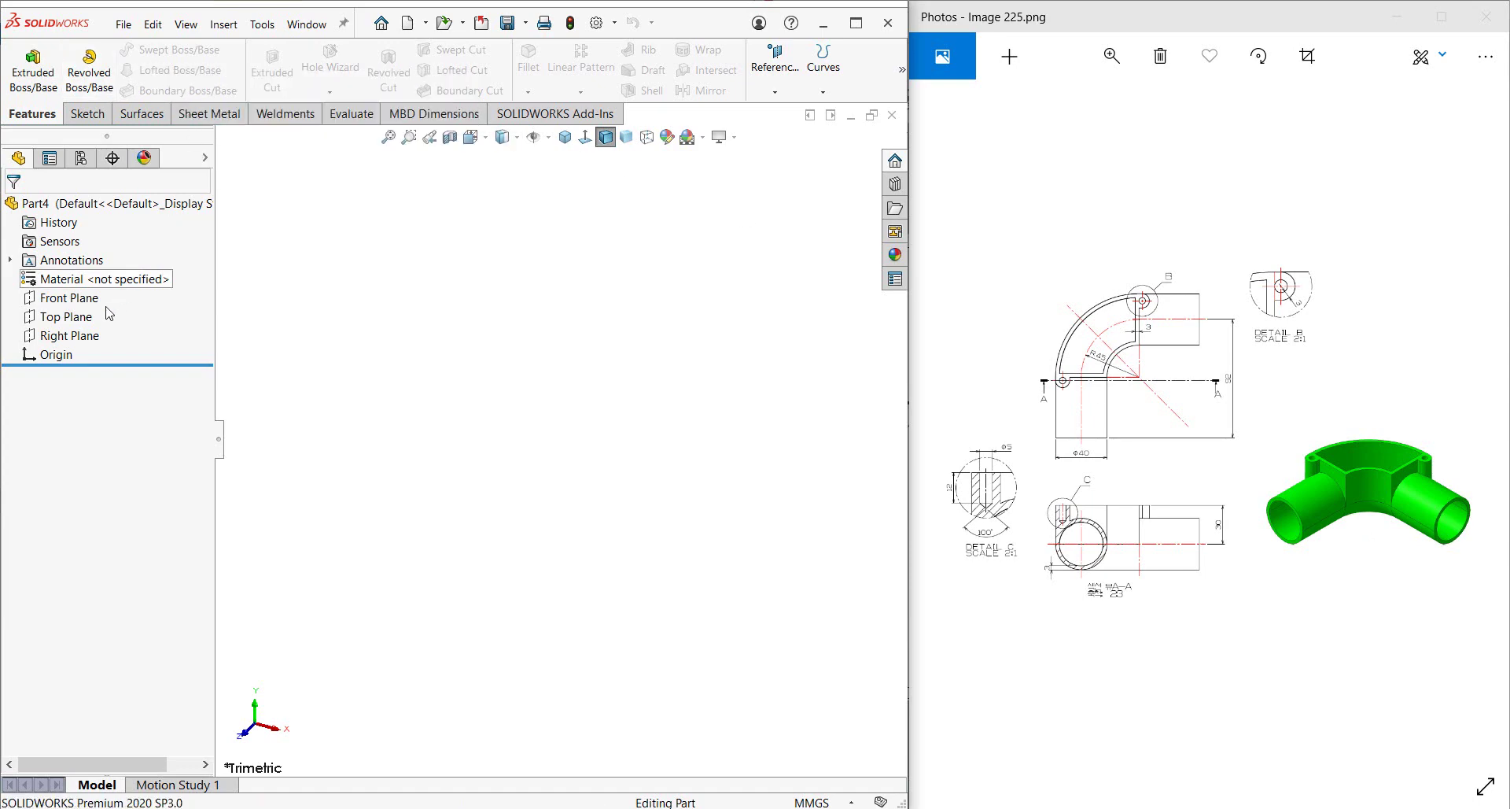
Sketch on the Top Plane a vertical line from the origin joined to a horizontal line.
left_click(66, 316)
left_click(126, 292)
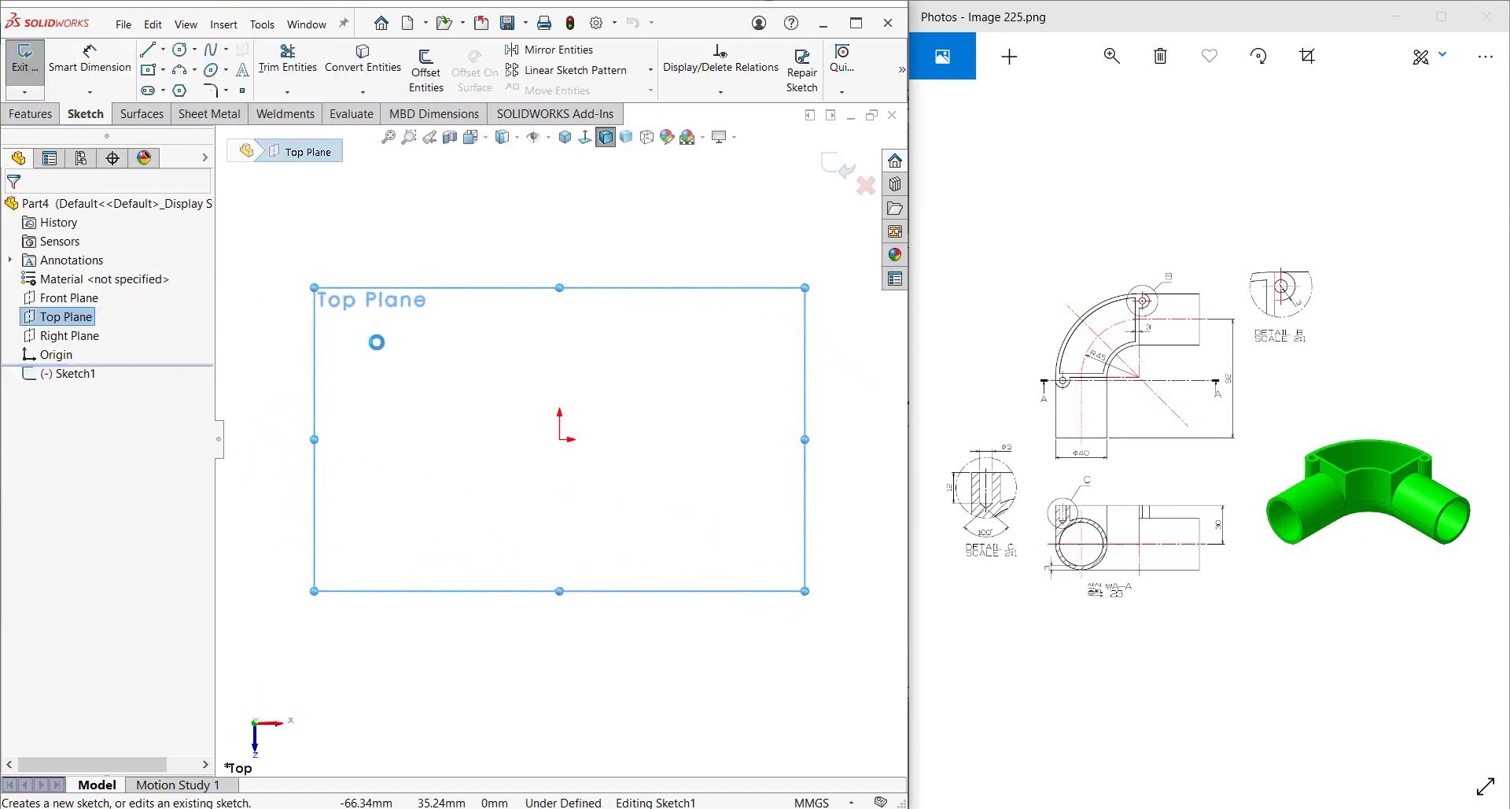
left_click(156, 56)
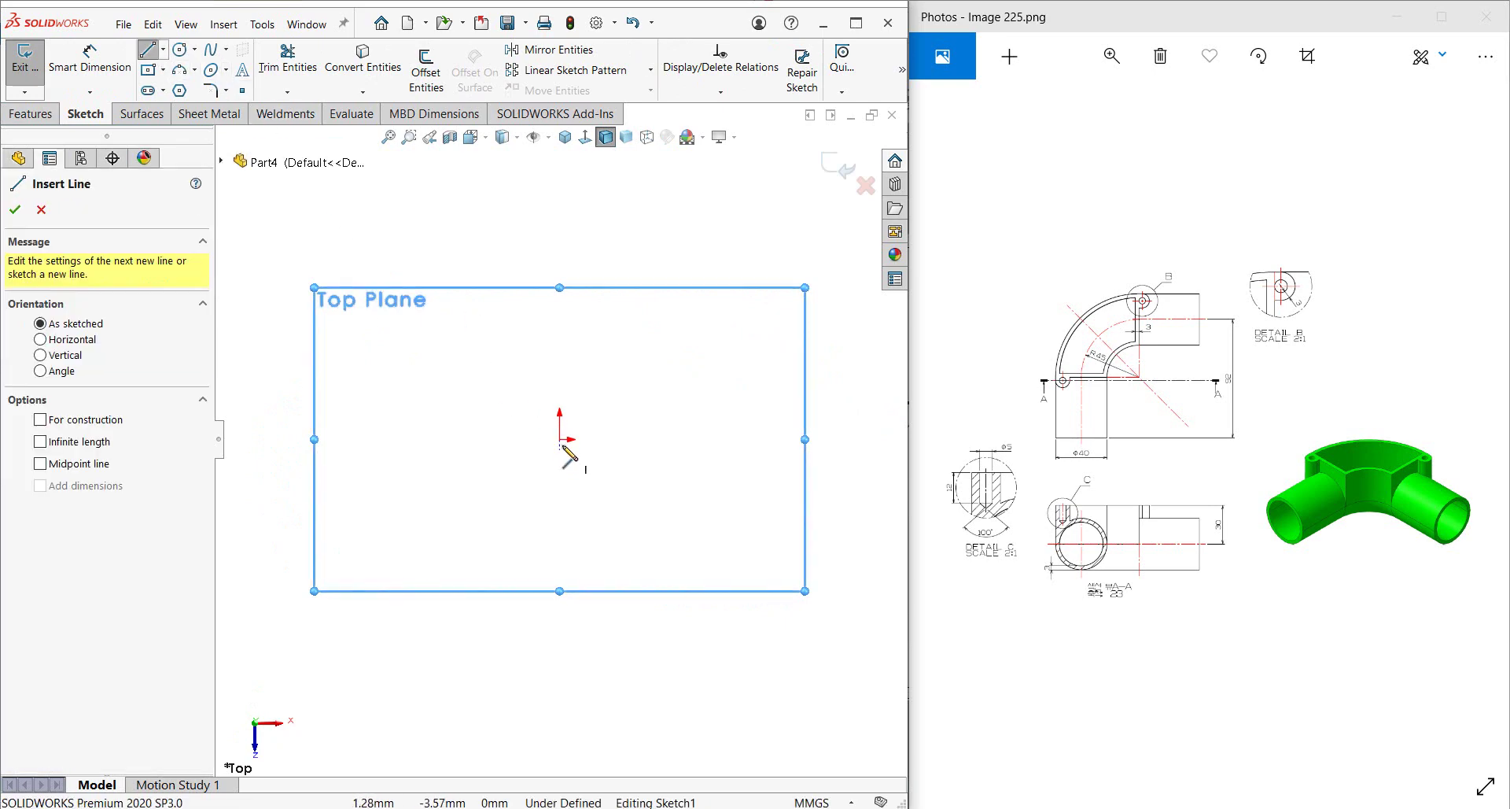
key("Escape")
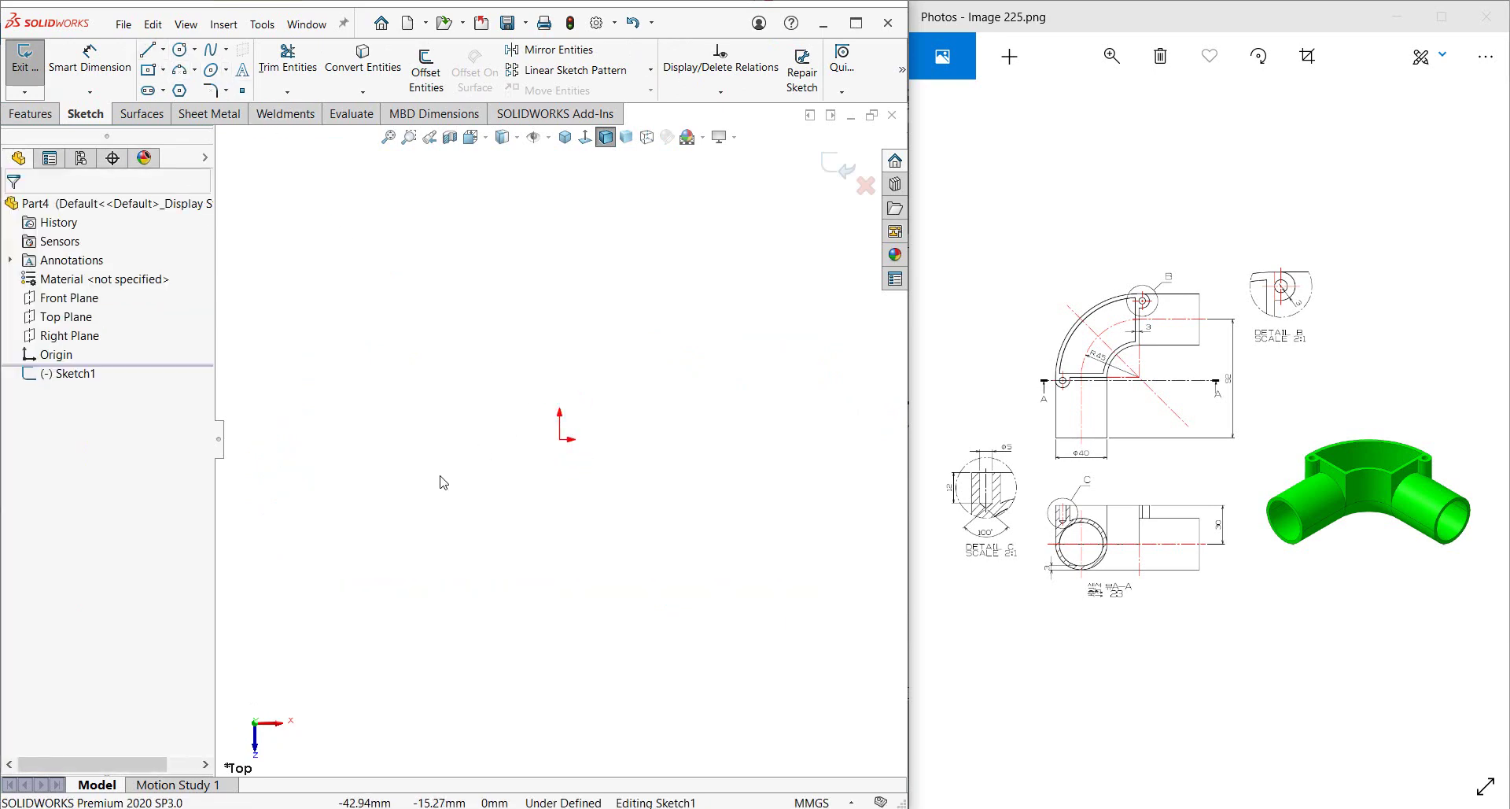
key("l")
left_click(560, 378)
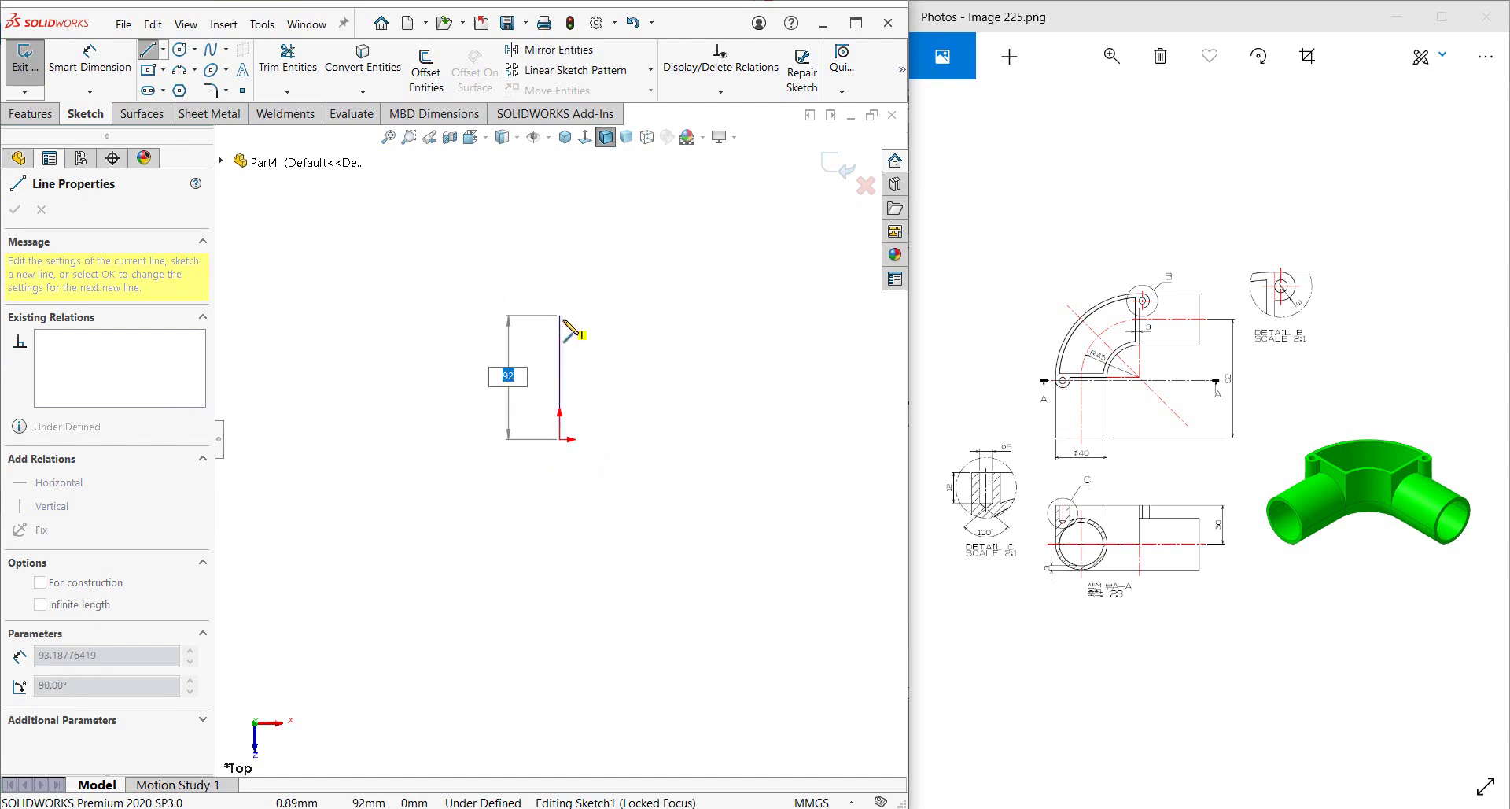
left_click(560, 320)
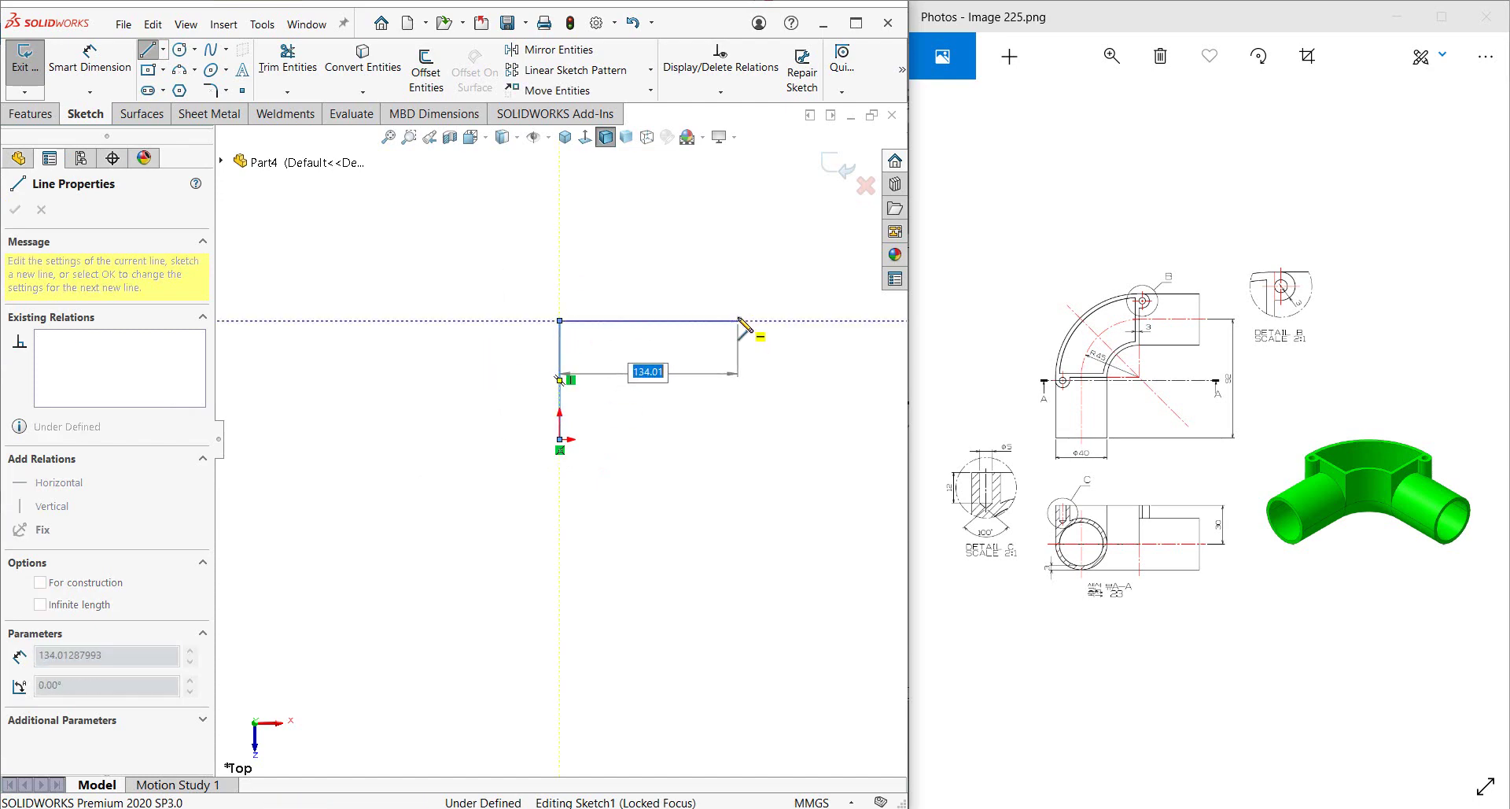
left_click(738, 320)
key("Escape")
Dimension both the vertical and horizontal legs to 92 mm.
scroll(1211, 403, "up", 2)
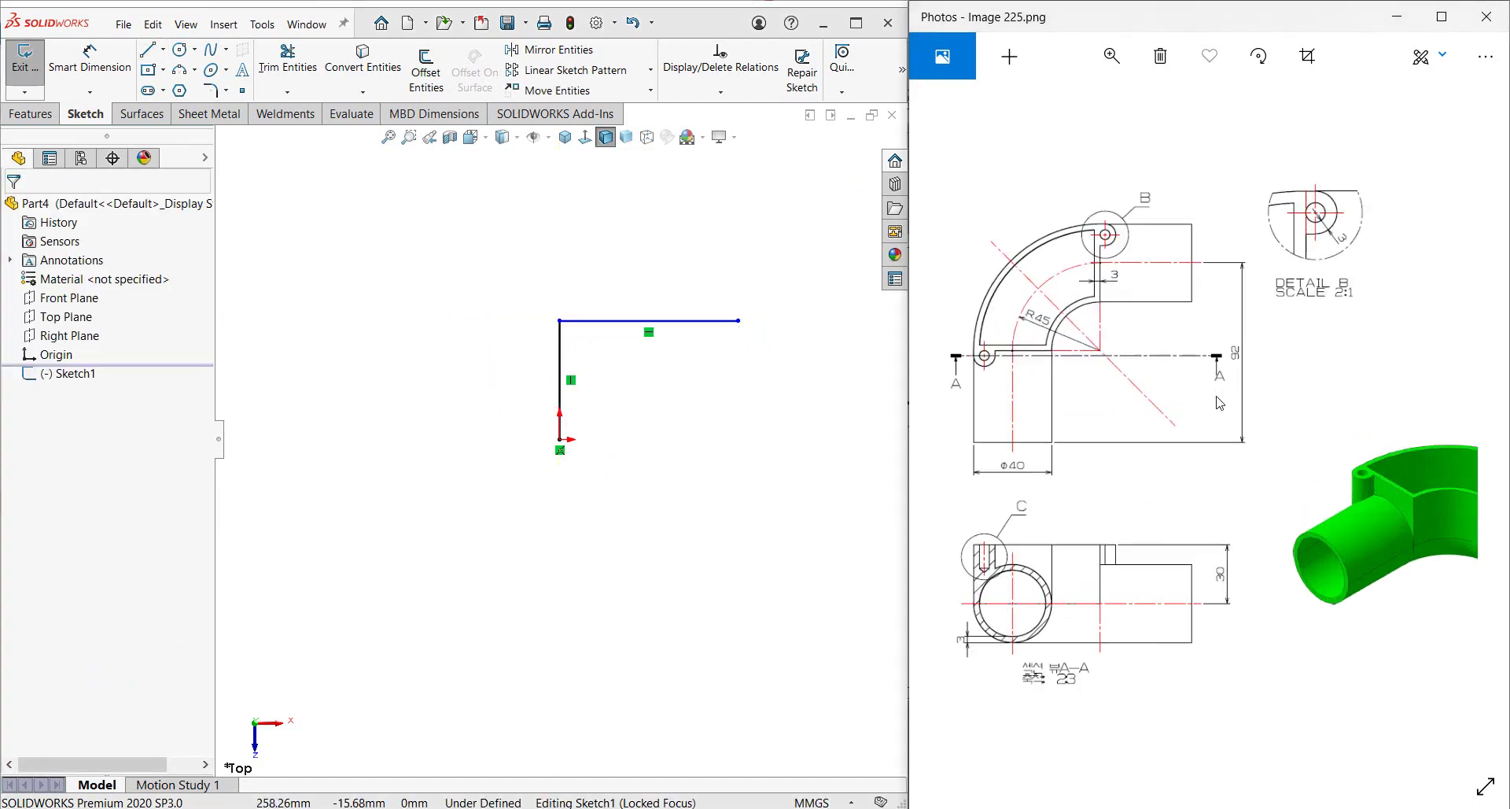
right_click_drag(780, 511, 779, 472)
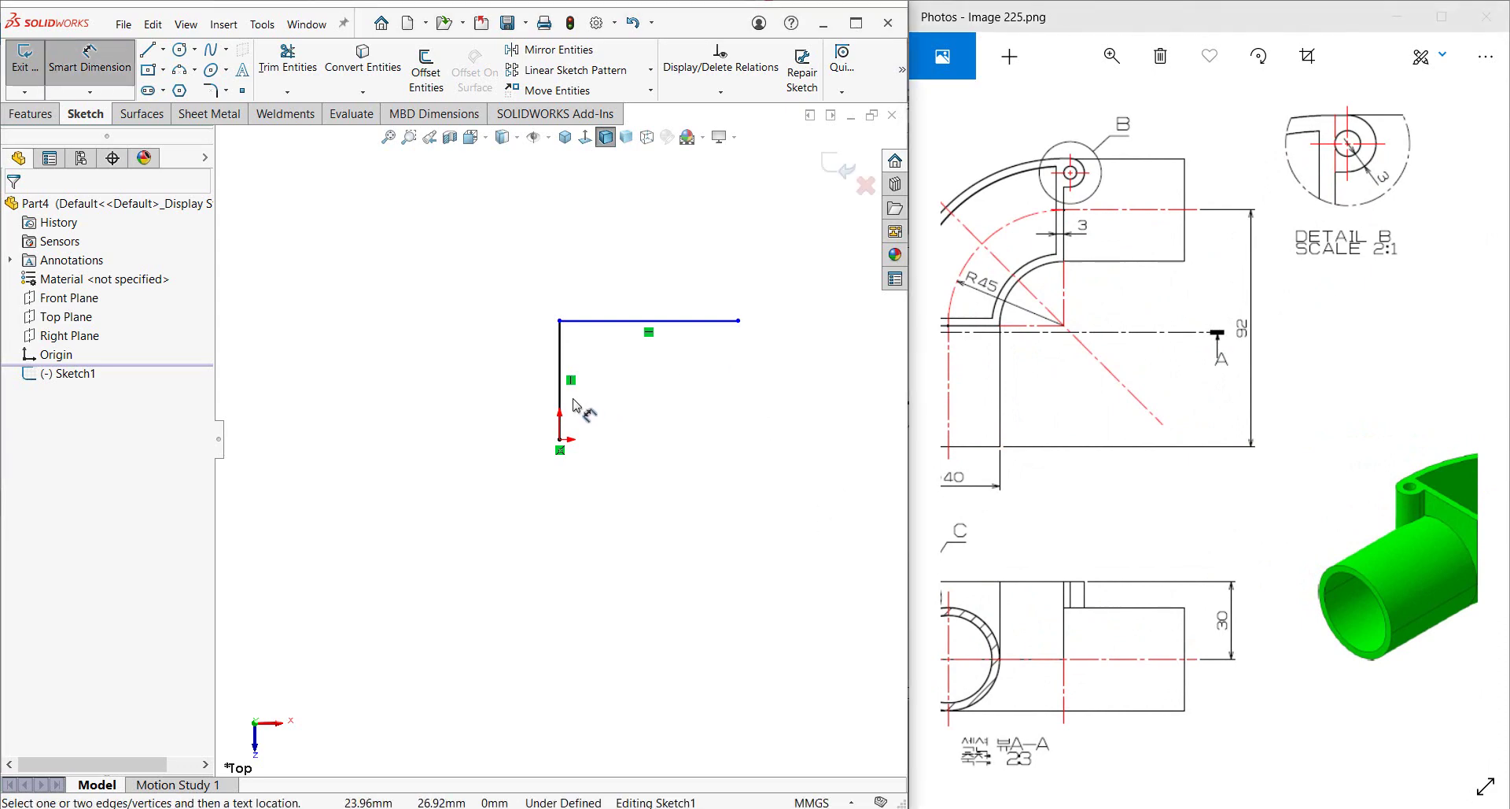
left_click(561, 401)
left_click(440, 391)
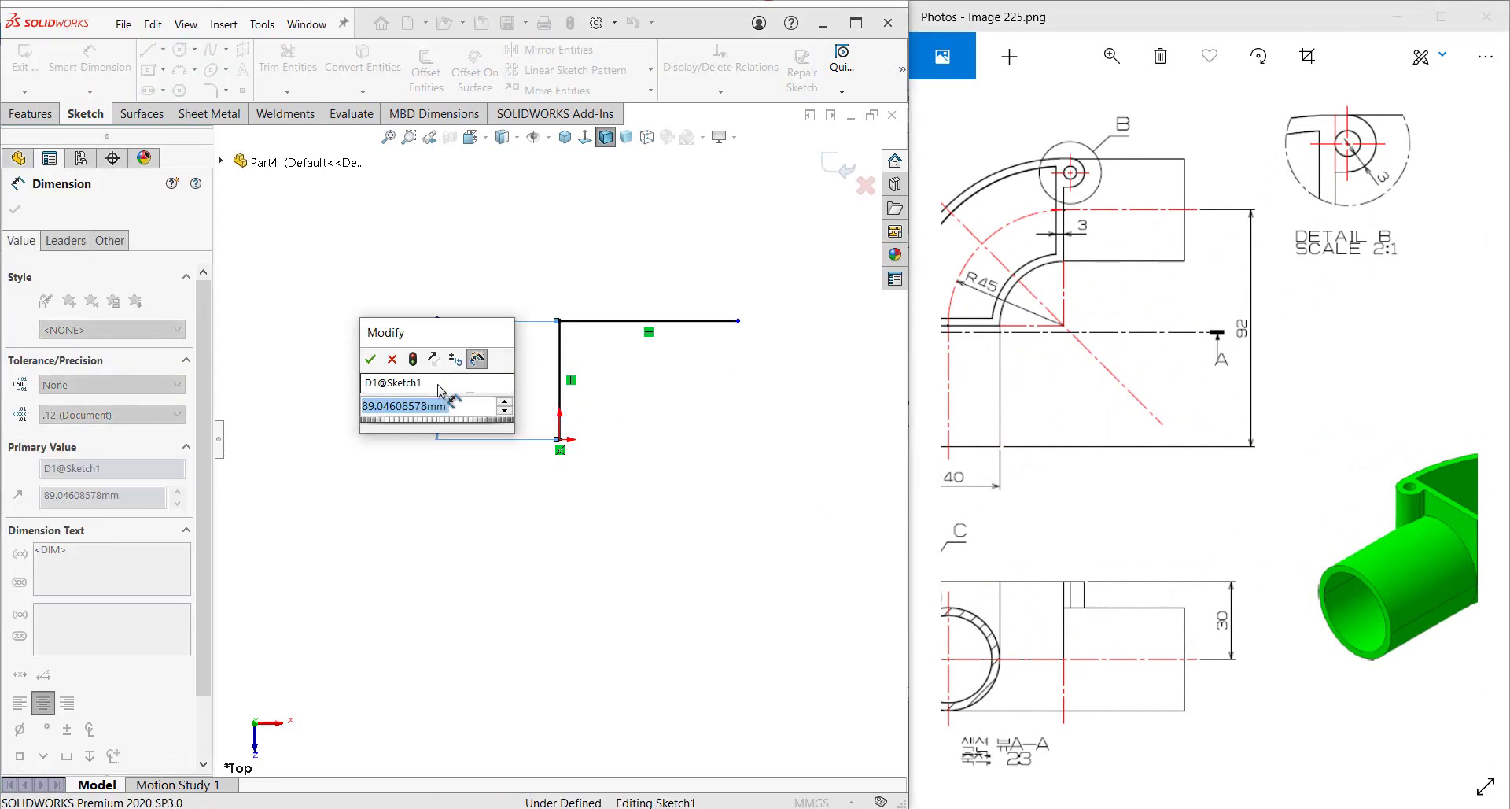
type("92")
key("Return")
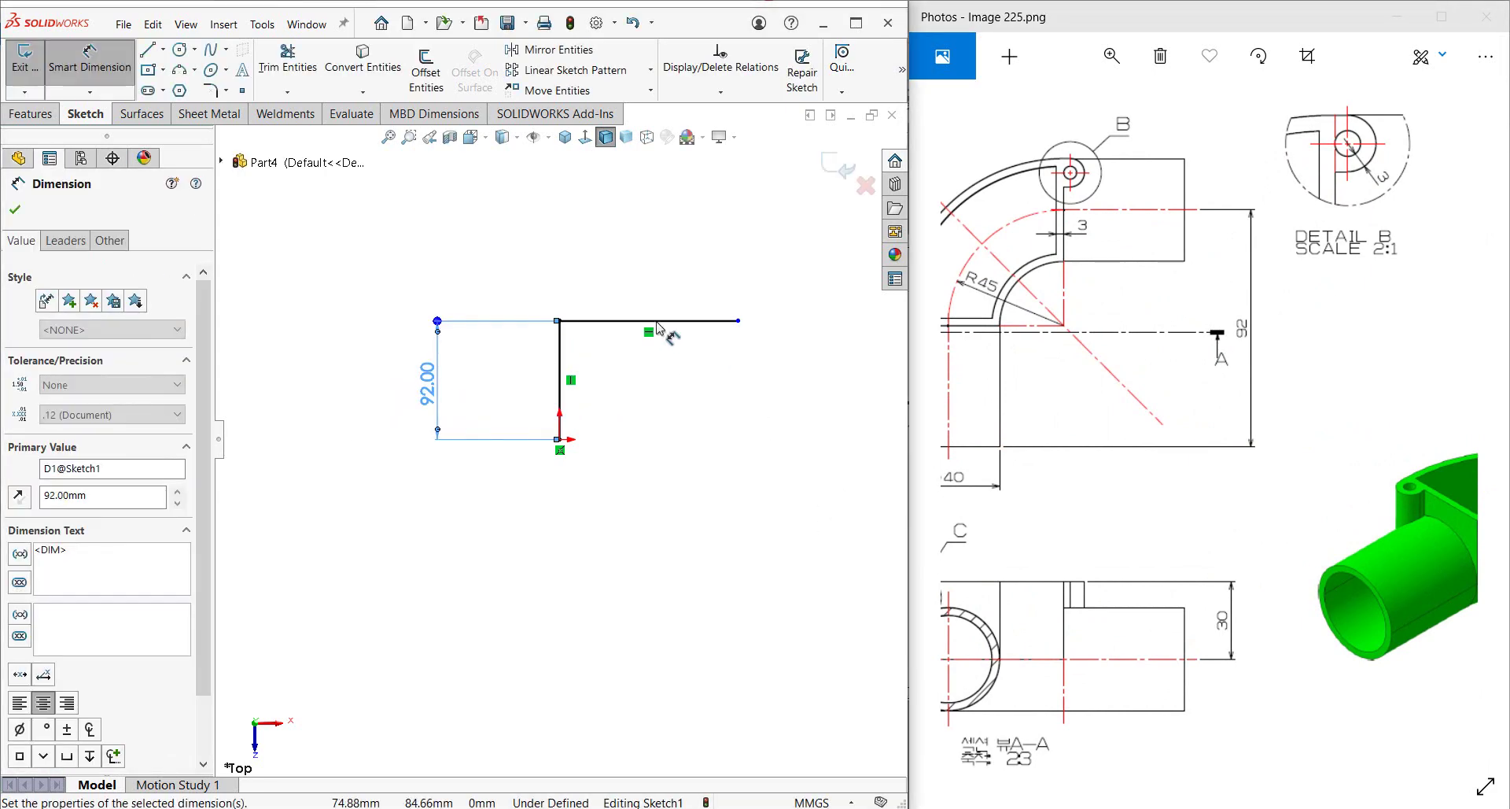
left_click(653, 321)
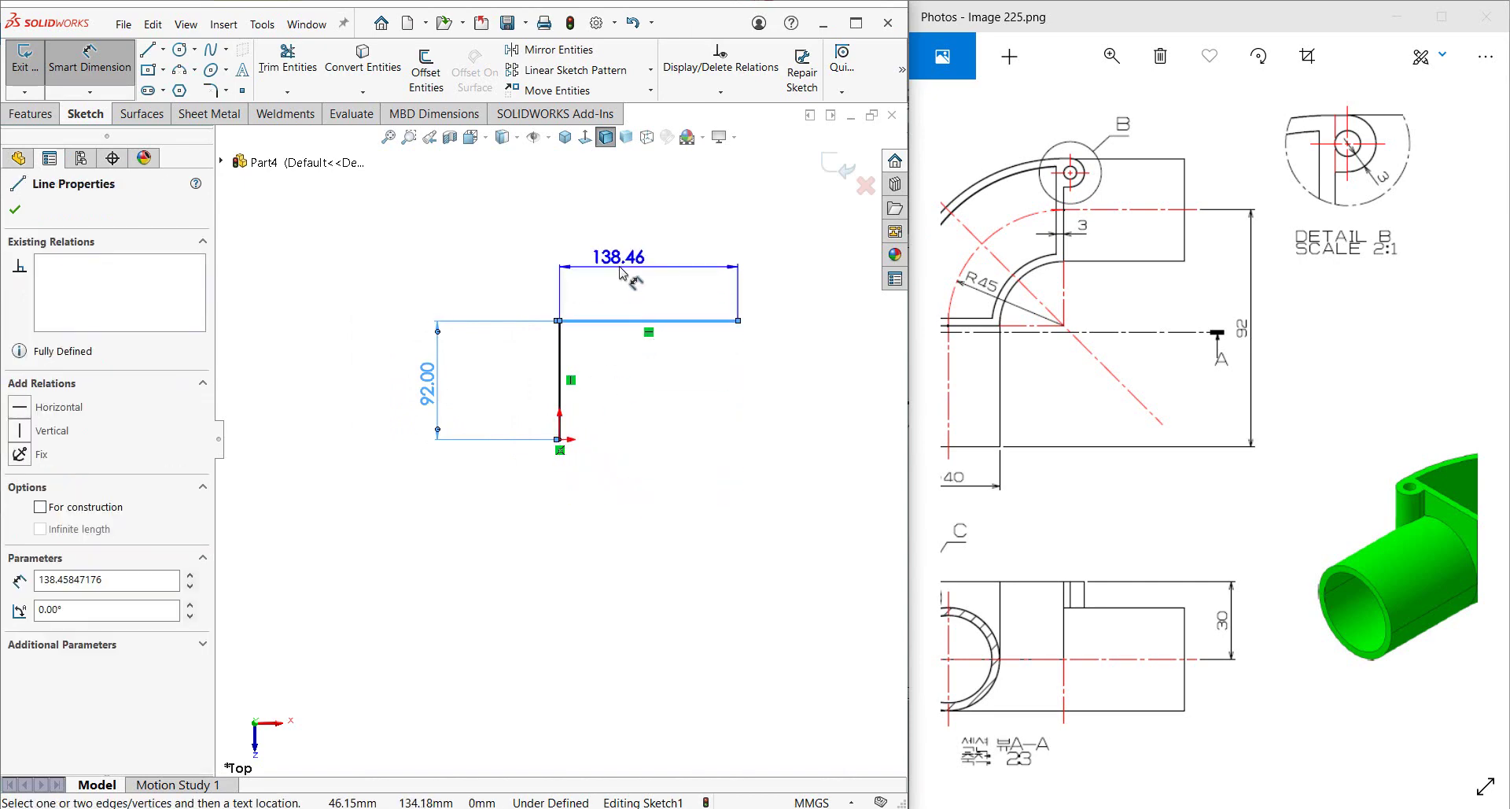
left_click(621, 266)
type("92")
key("Return")
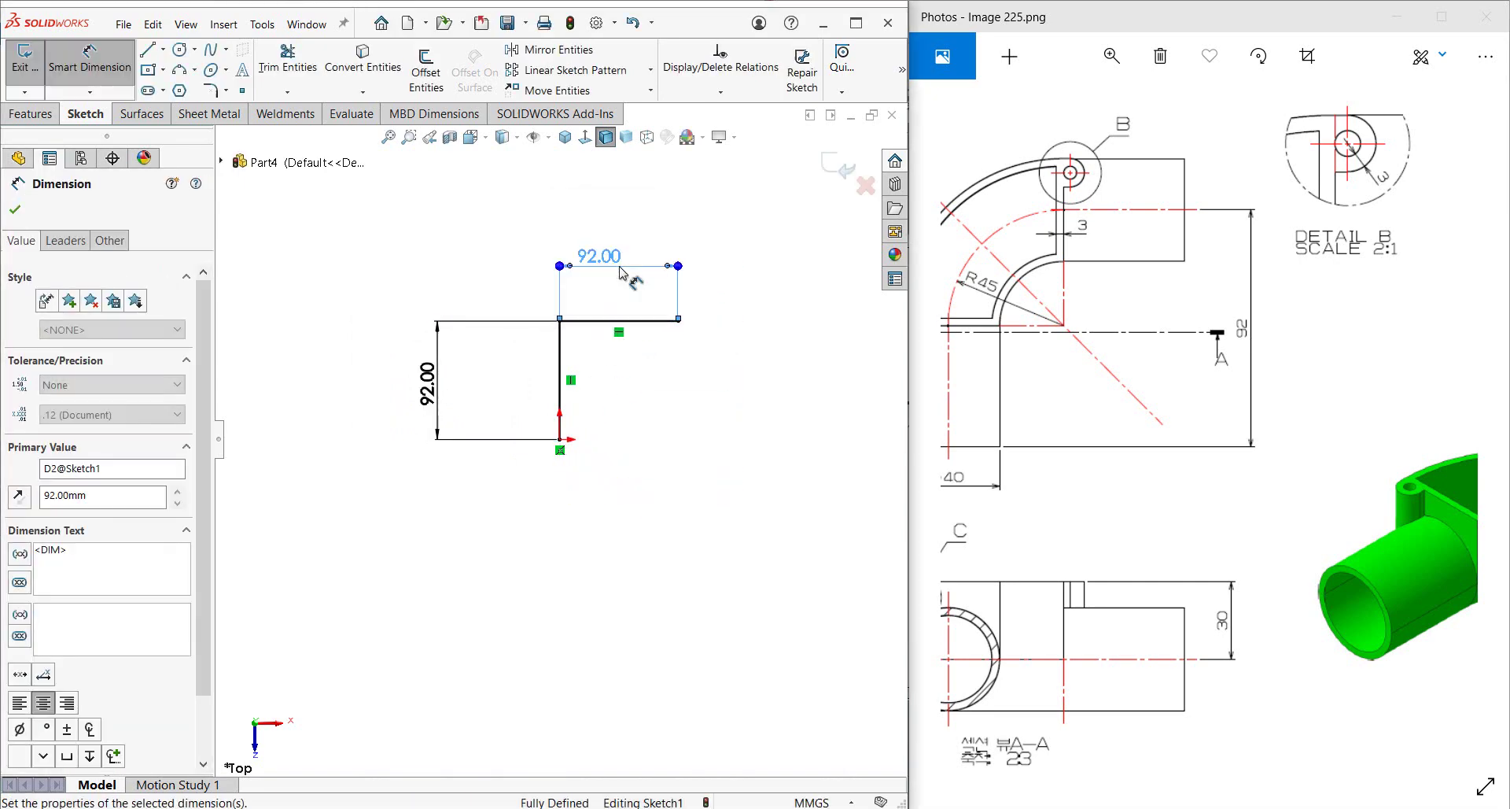
key("Escape")
Round the corner between the legs with an R45 sketch fillet and exit the sketch.
left_click(212, 91)
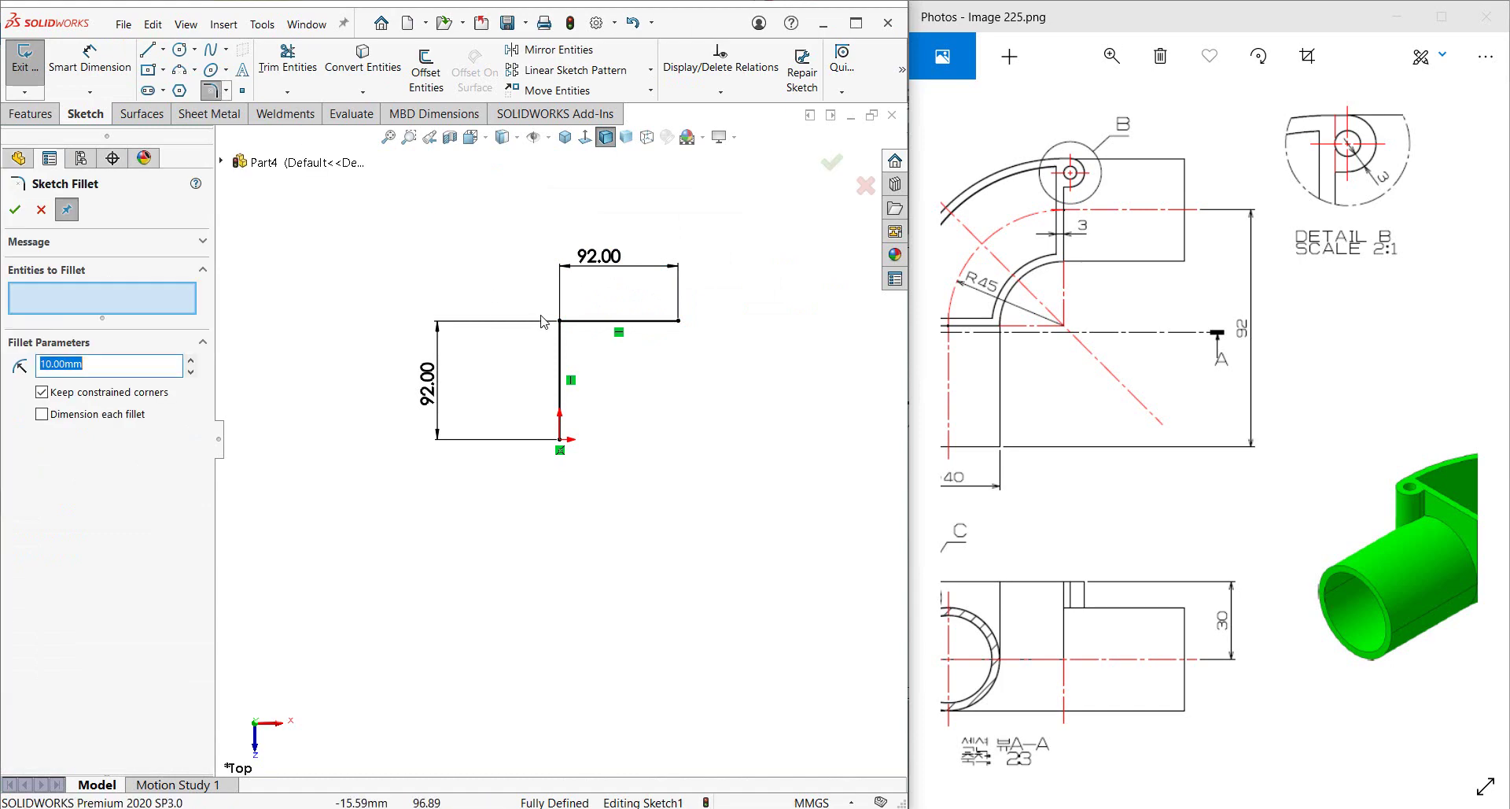
left_click(561, 322)
left_click(63, 364)
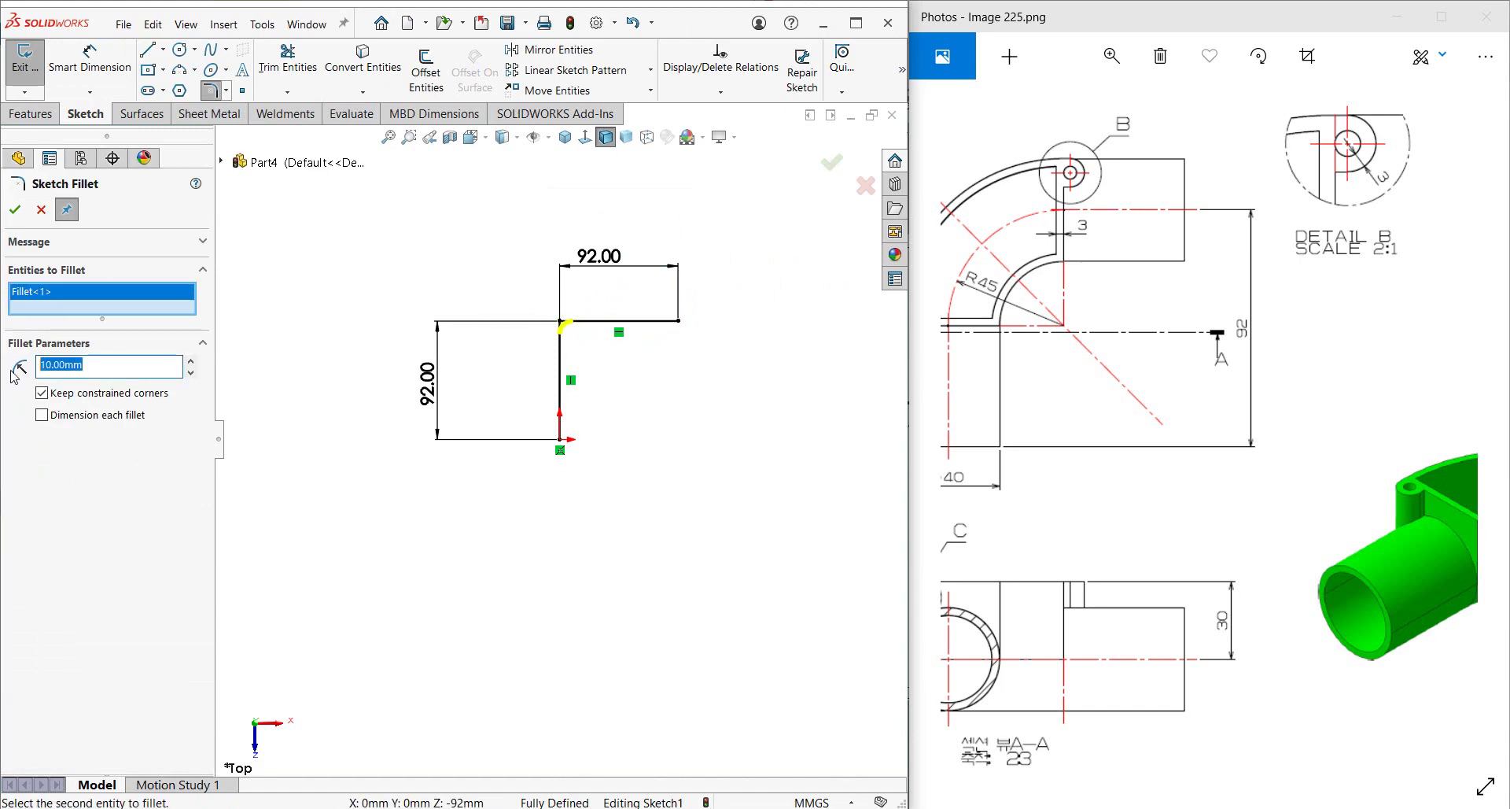
mouse_move(1073, 350)
left_mouse_down()
mouse_move(1115, 498)
mouse_move(1141, 497)
left_mouse_up()
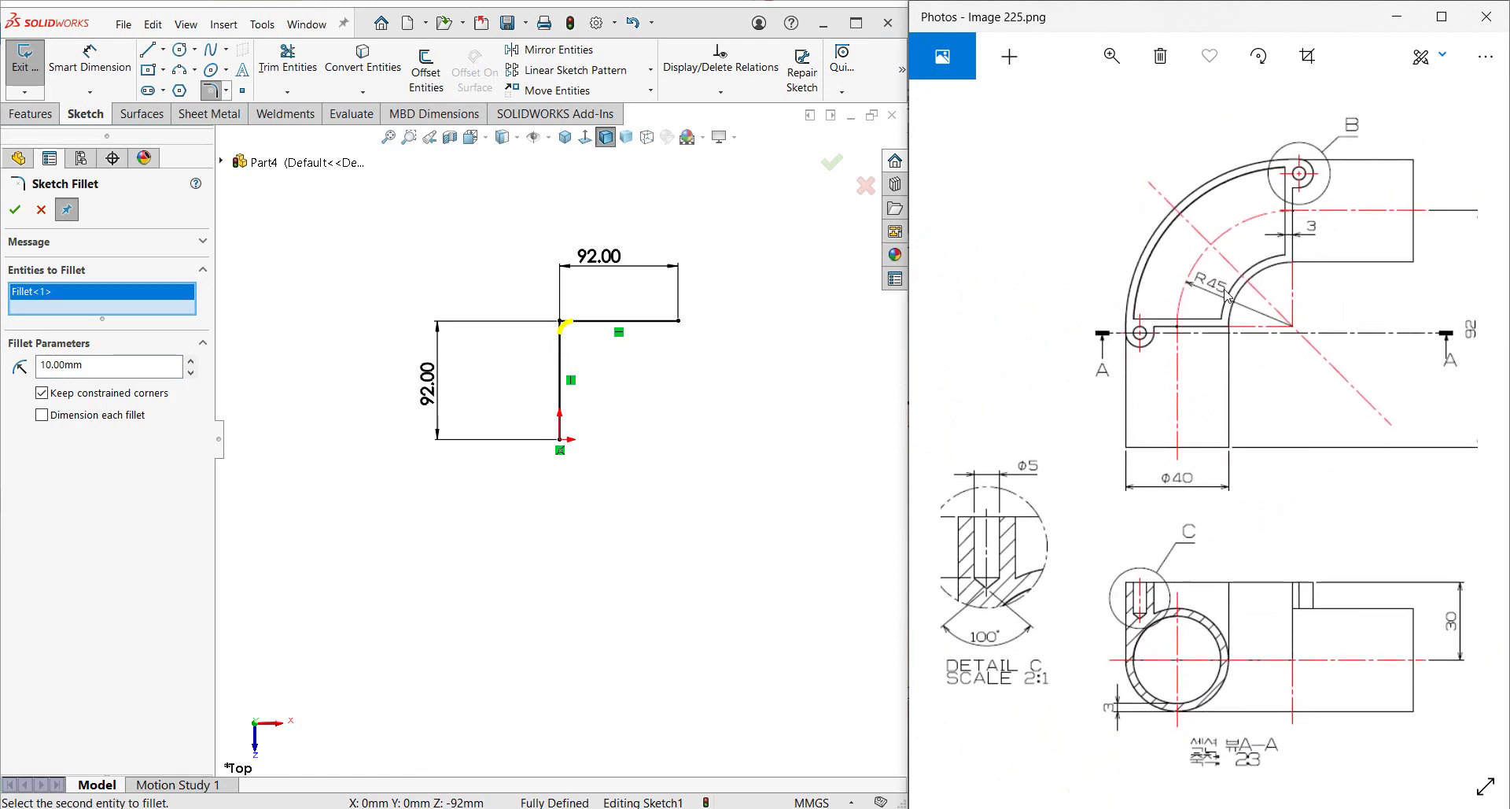
left_click(107, 362)
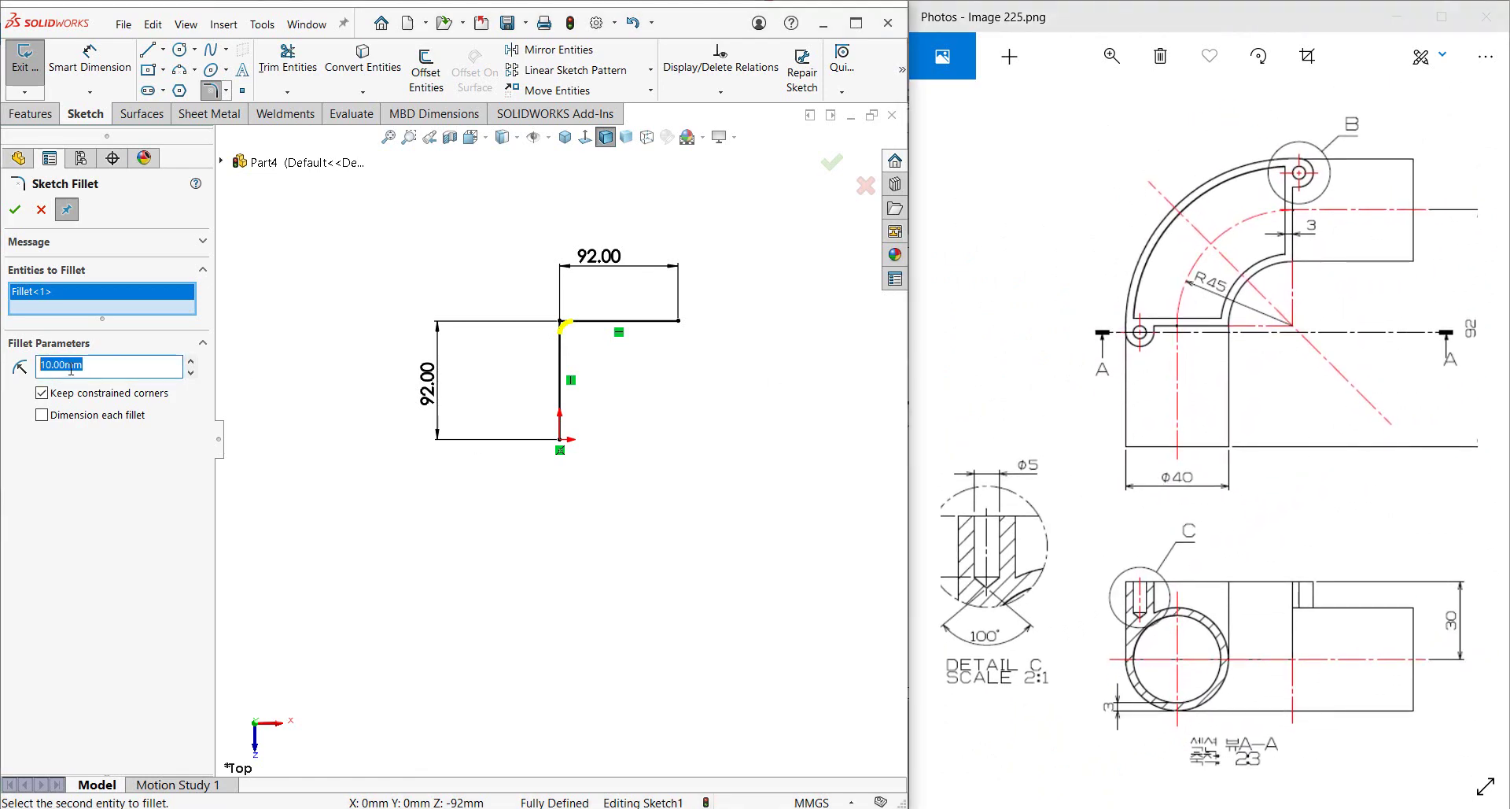
type("45")
key("Return")
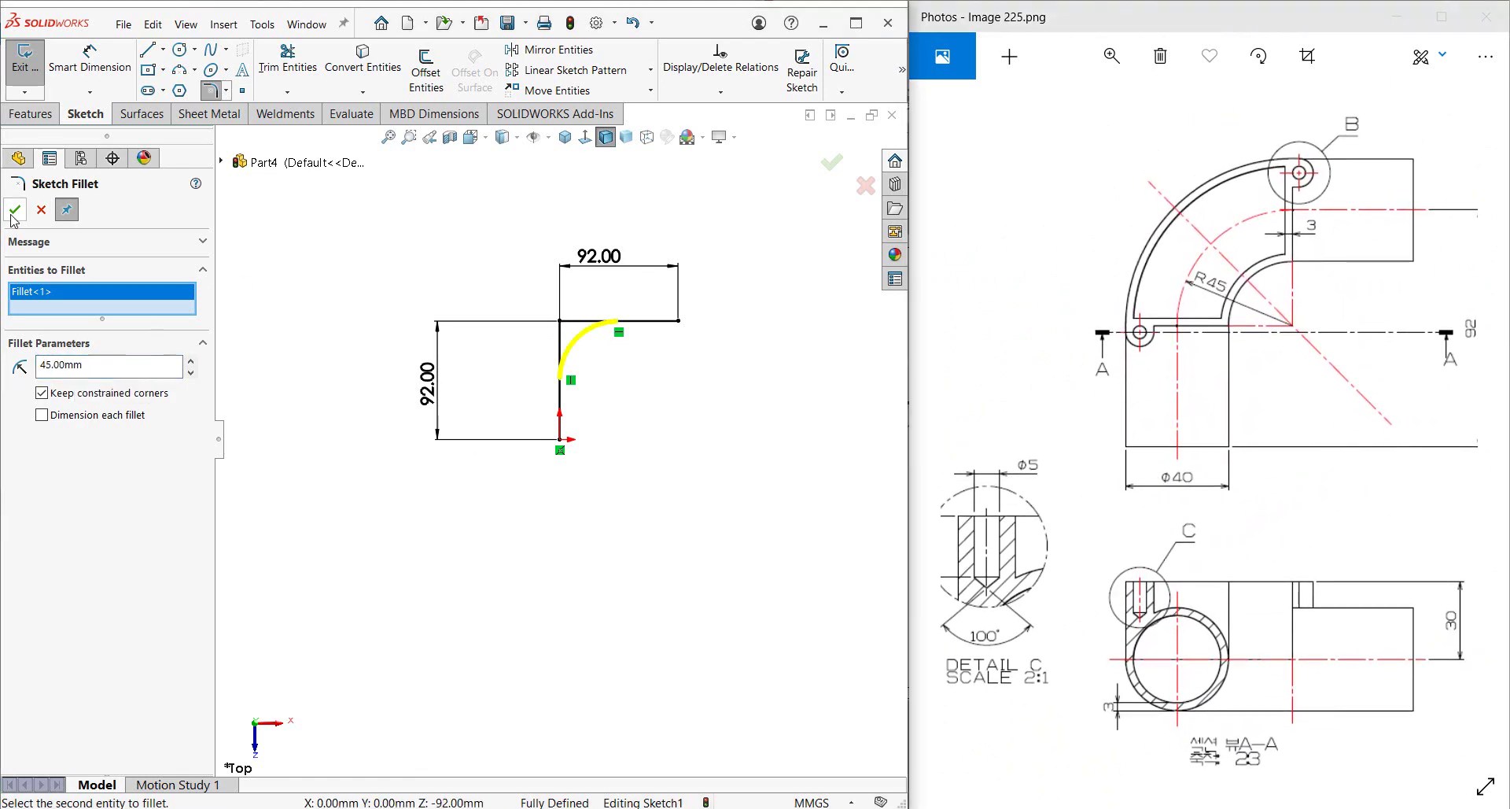
left_click(13, 210)
left_click(32, 114)
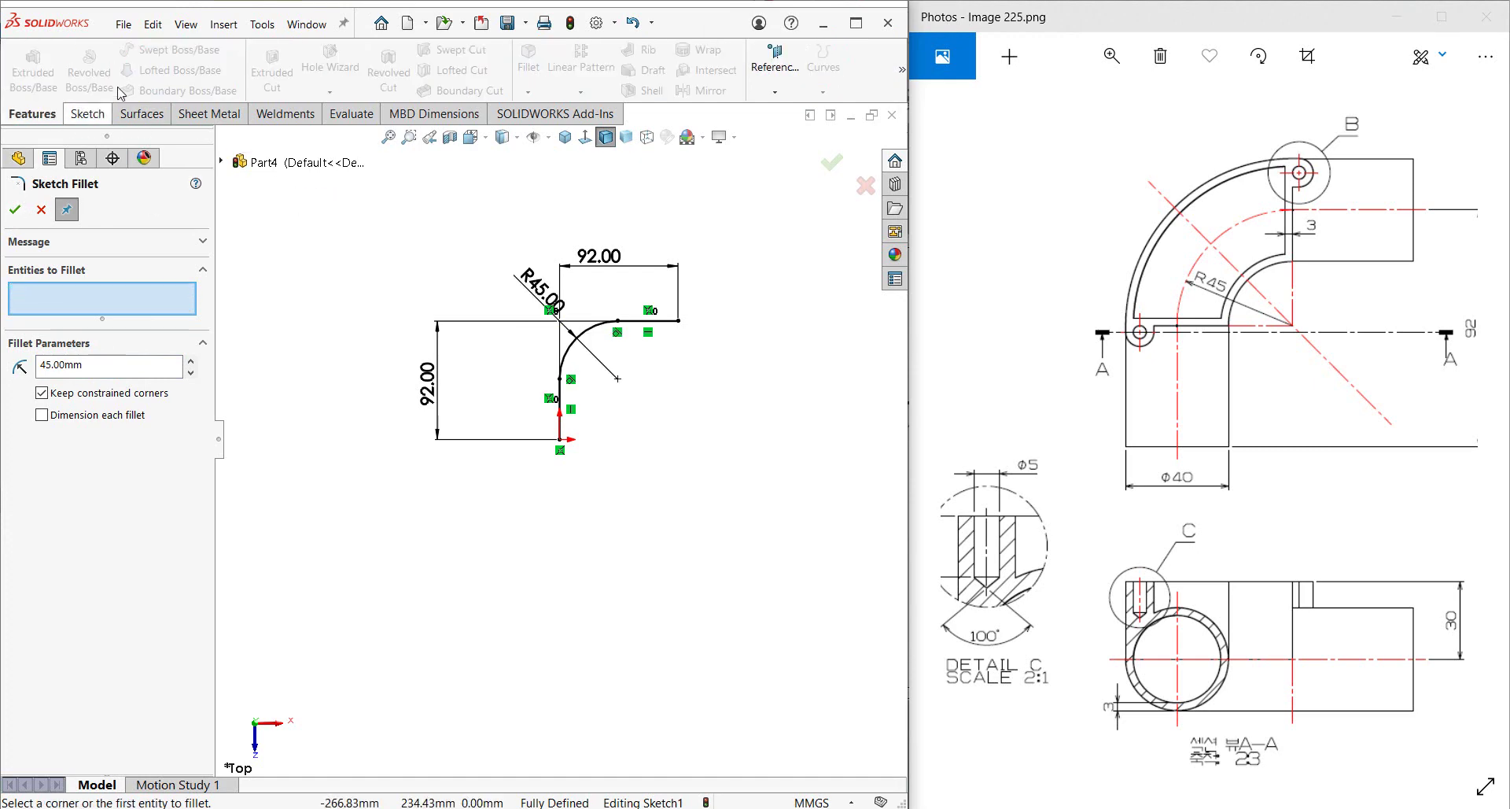
key("ctrl+b")
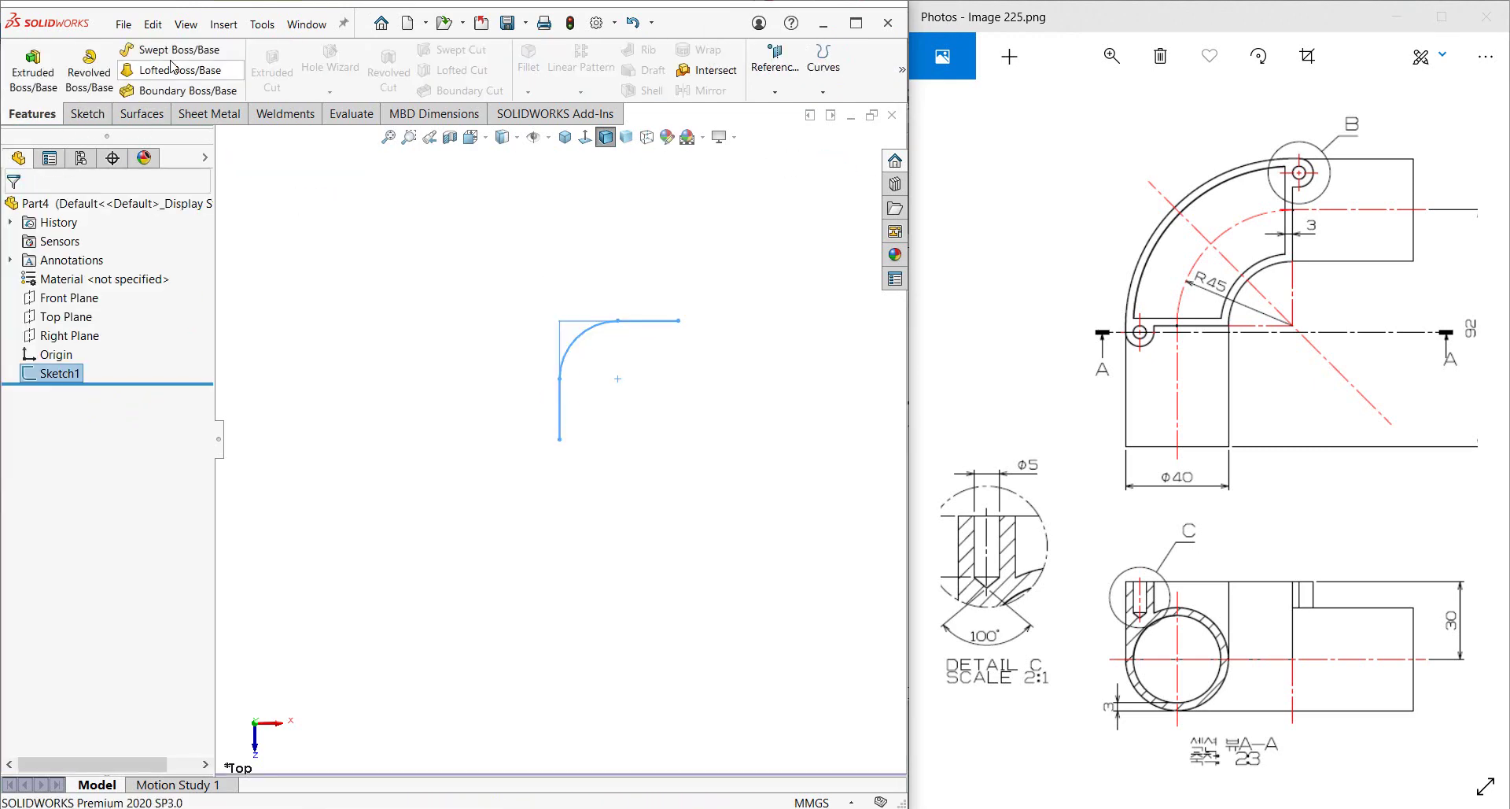
Sweep a 40 mm diameter circular profile along Sketch1 to form the tube.
left_click(173, 50)
left_click(42, 280)
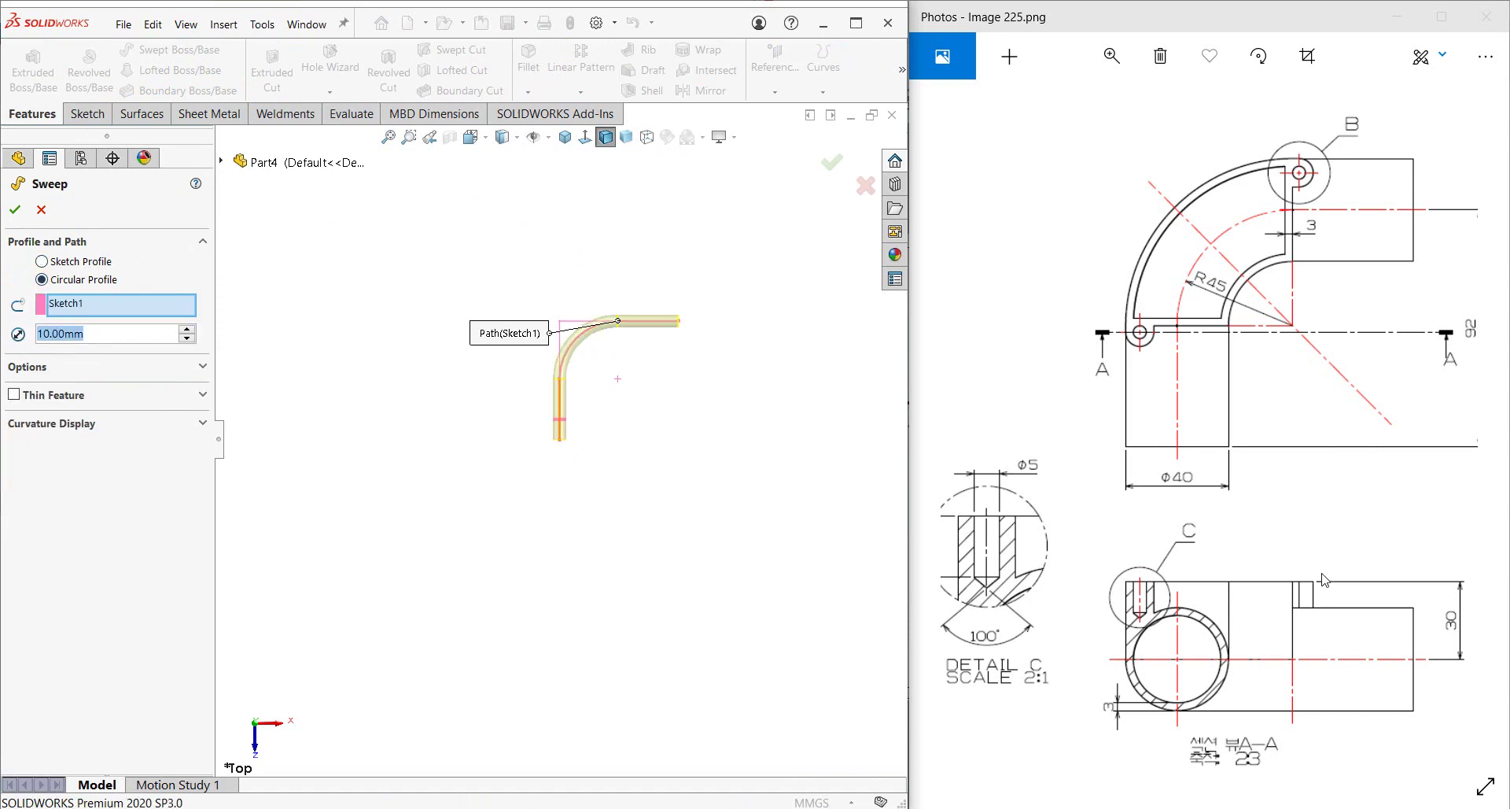
left_click_drag(1325, 580, 1247, 619)
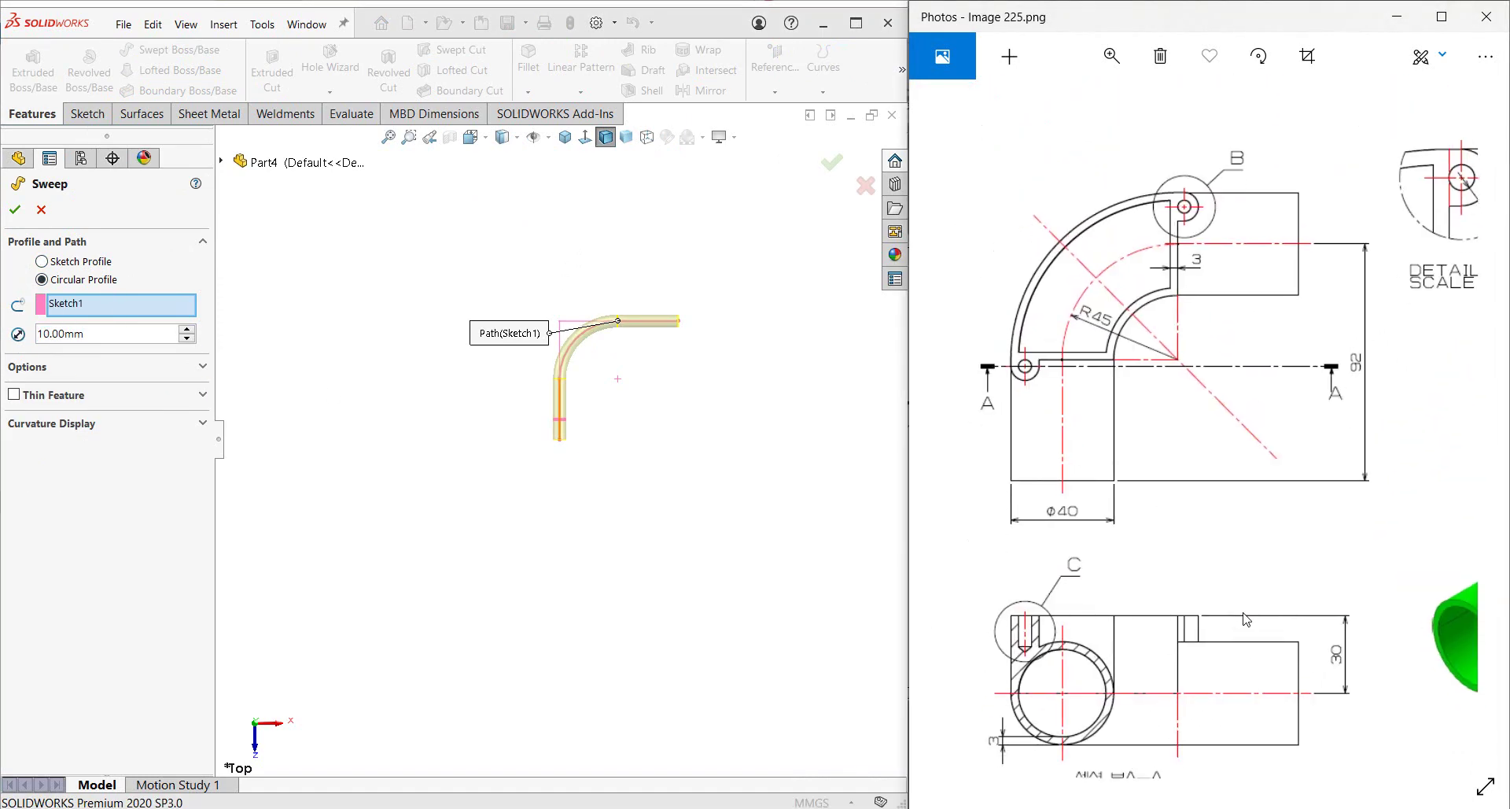
scroll(1092, 493, "down", 1)
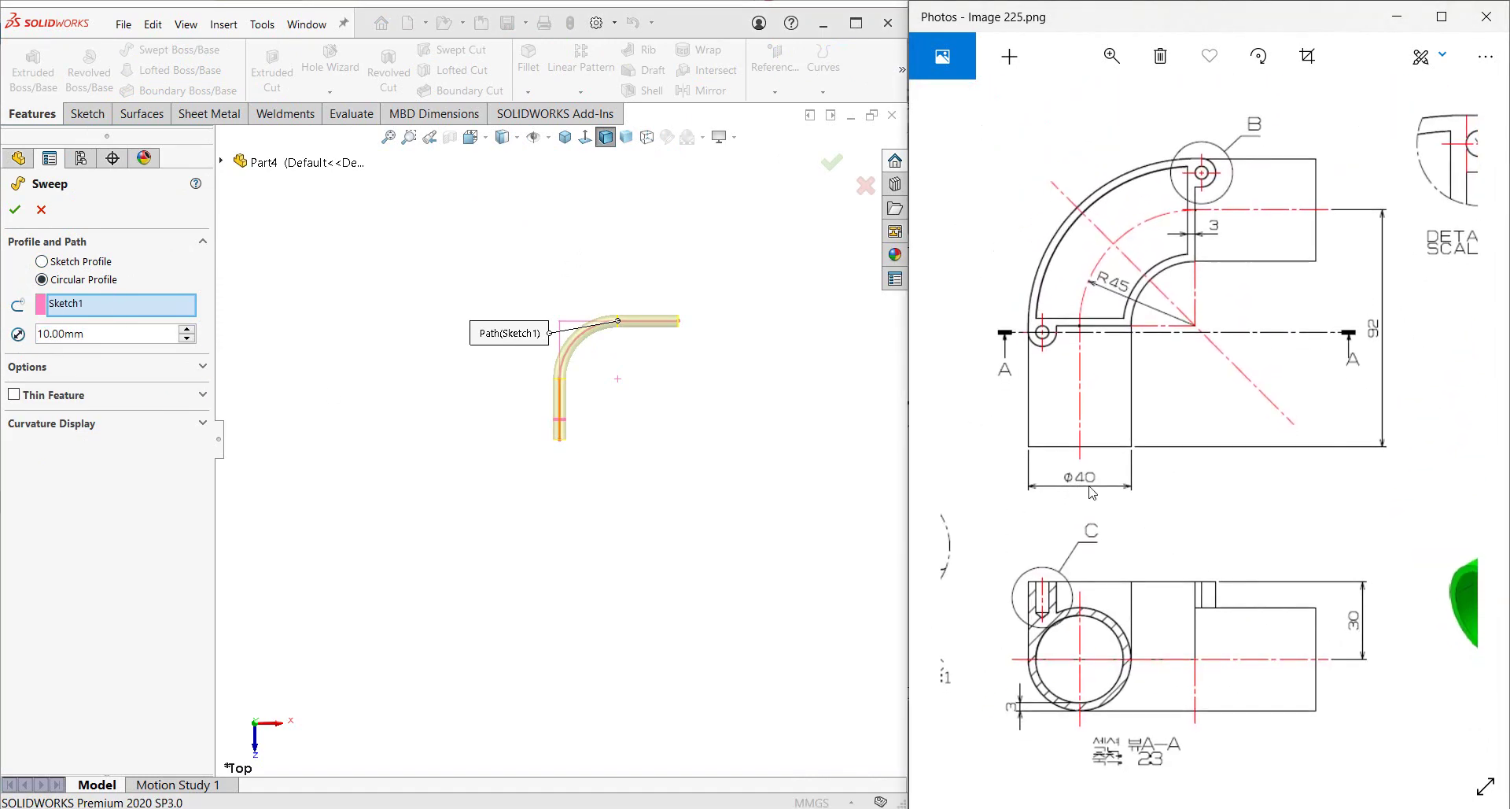
left_click(110, 337)
double_click(110, 337)
type("40")
key("Return")
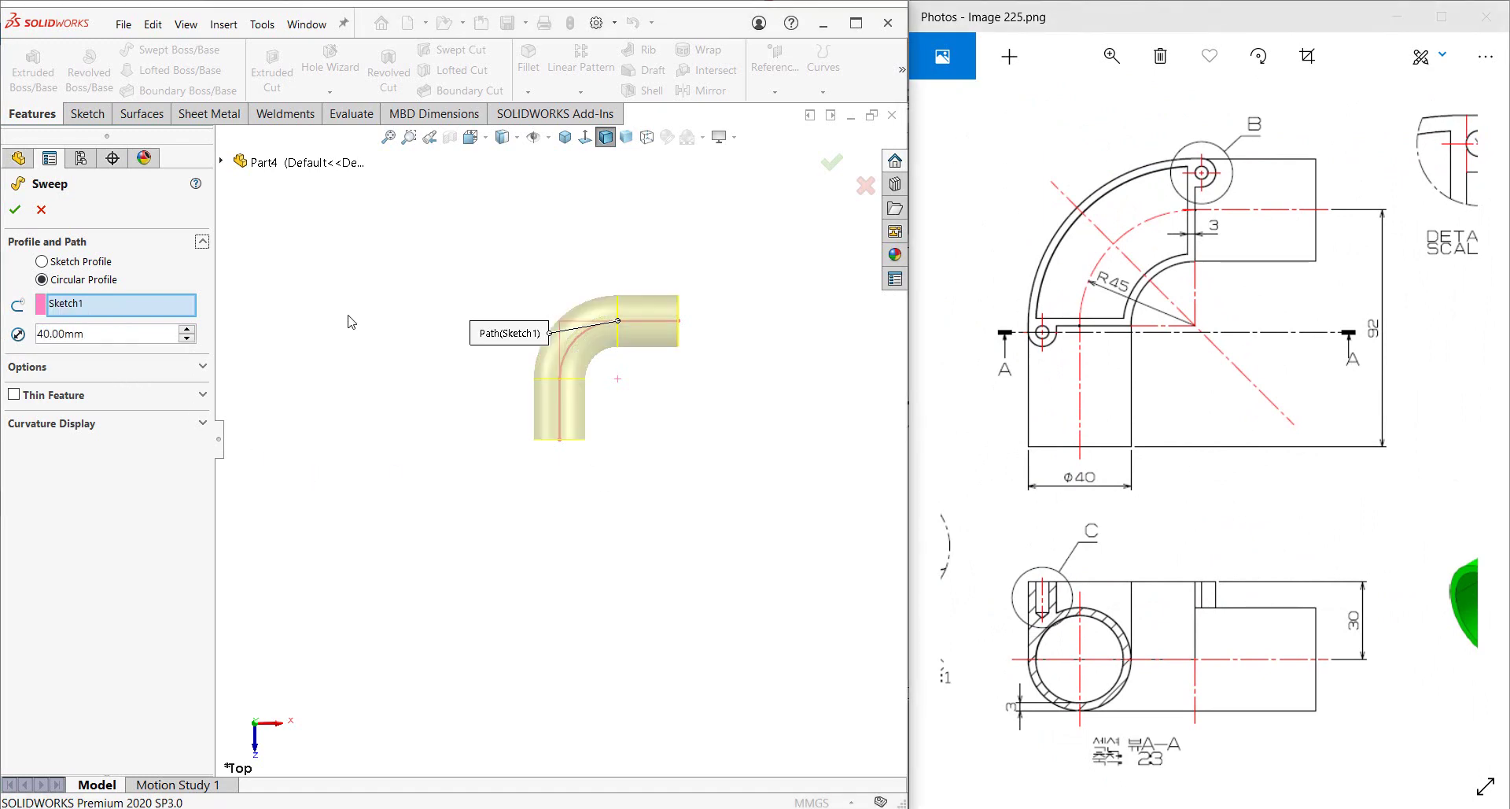
left_click(17, 210)
Show the tube in isometric view and select the Top Plane.
left_click(564, 136)
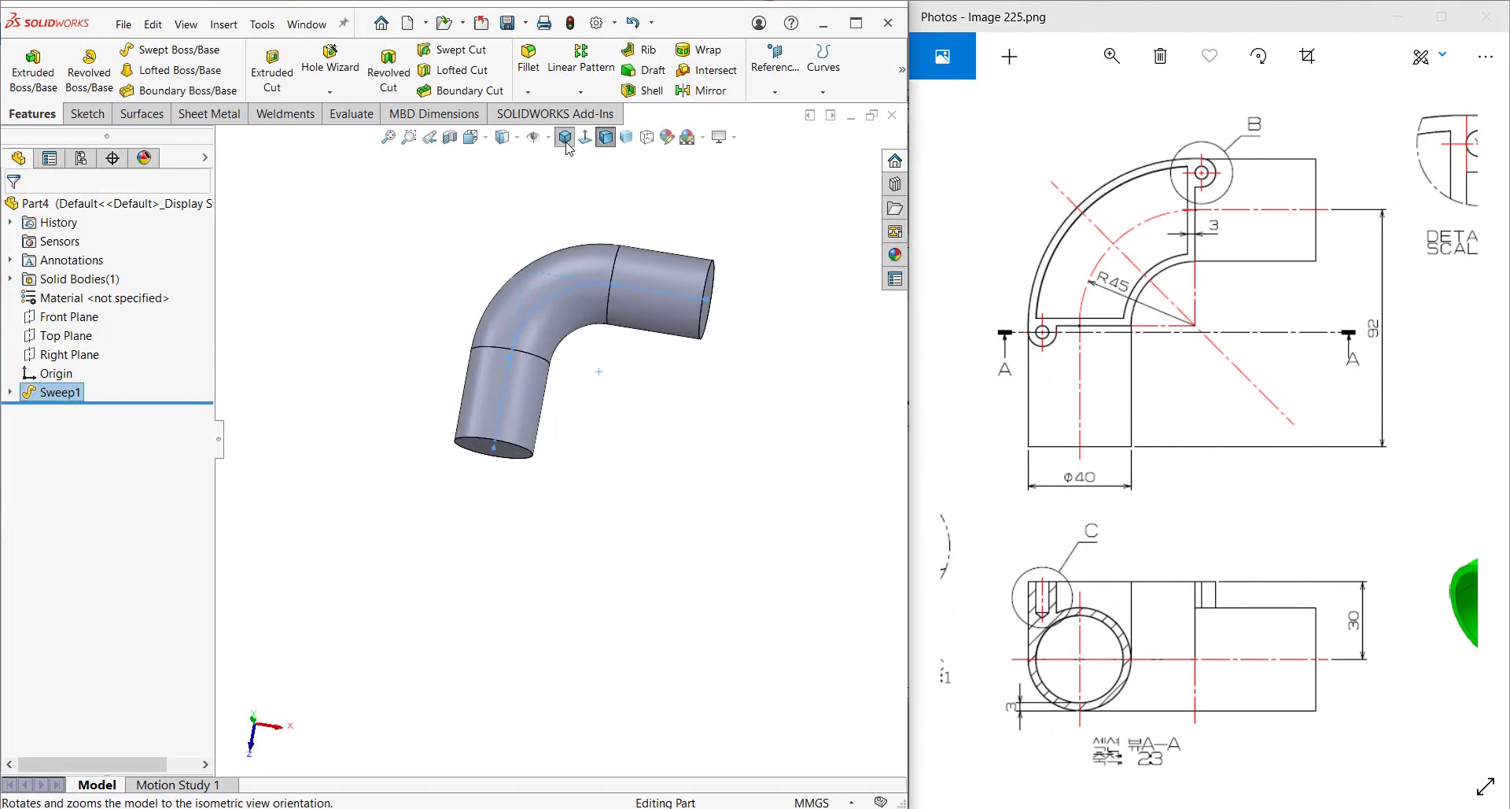
left_click(1333, 434)
scroll(1249, 495, "right", 5)
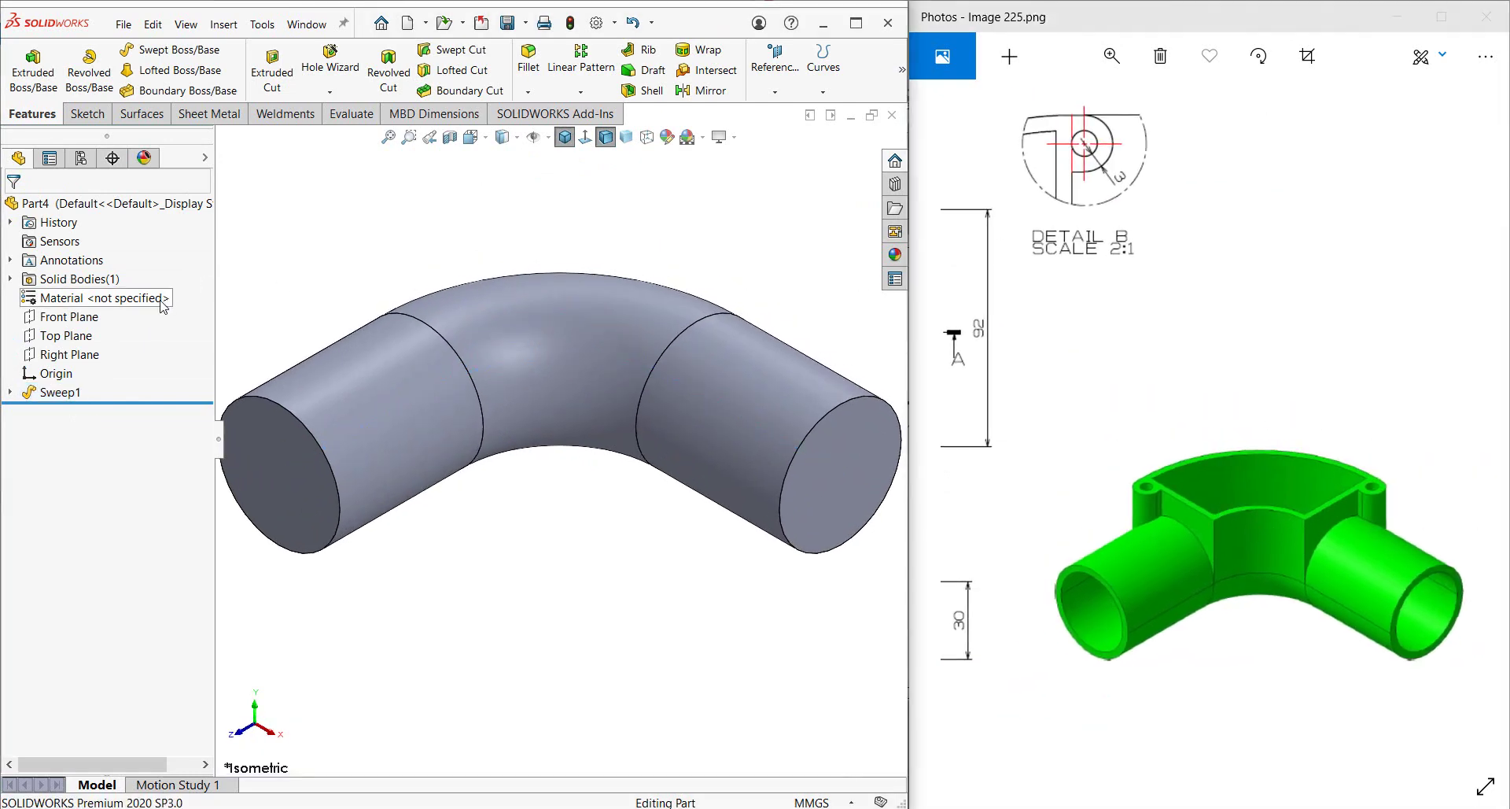
left_click(65, 336)
Start a Top Plane sketch in hidden-line view and convert the two bend-joint edges into it.
left_click(80, 313)
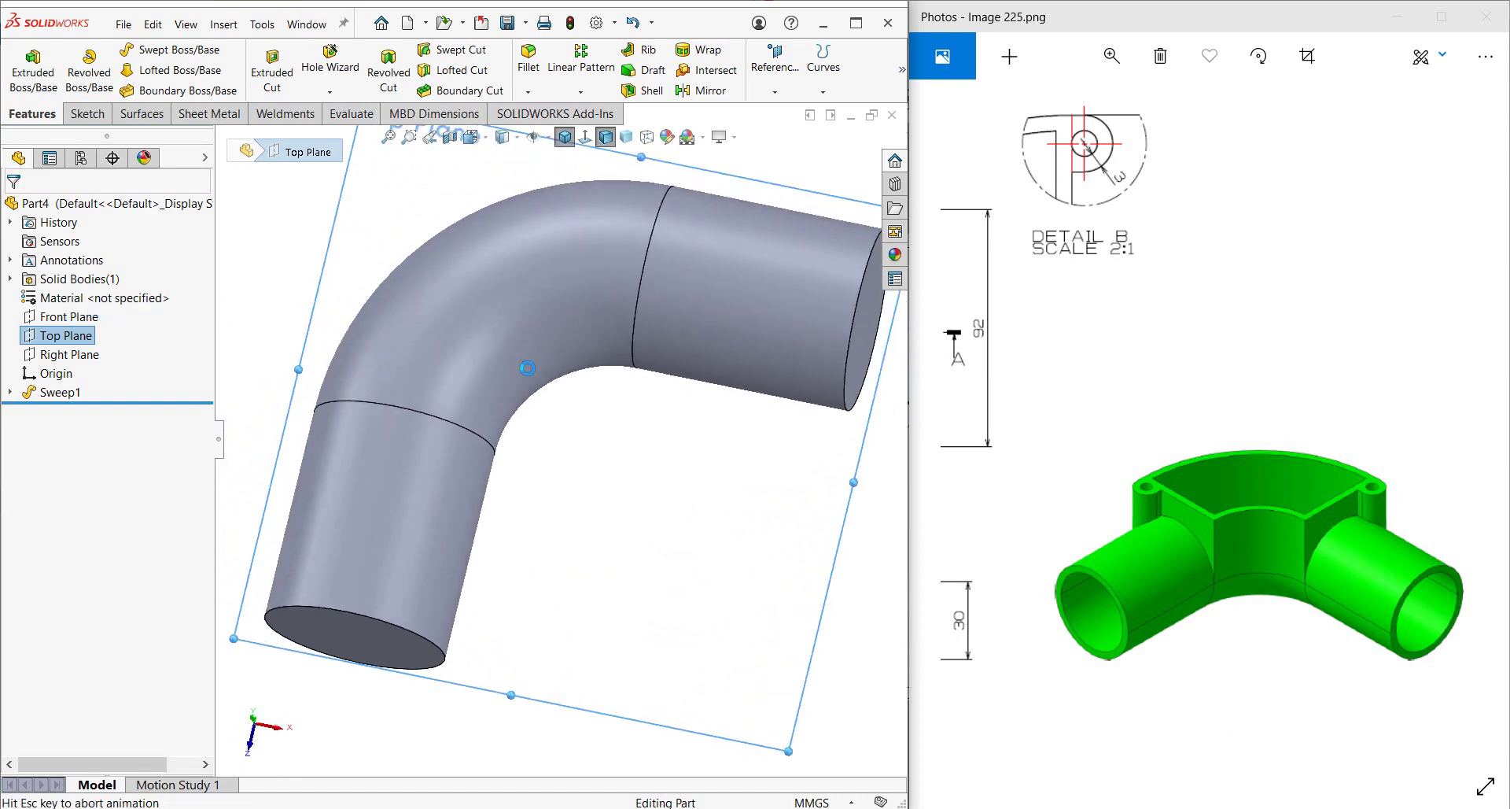
left_click(647, 136)
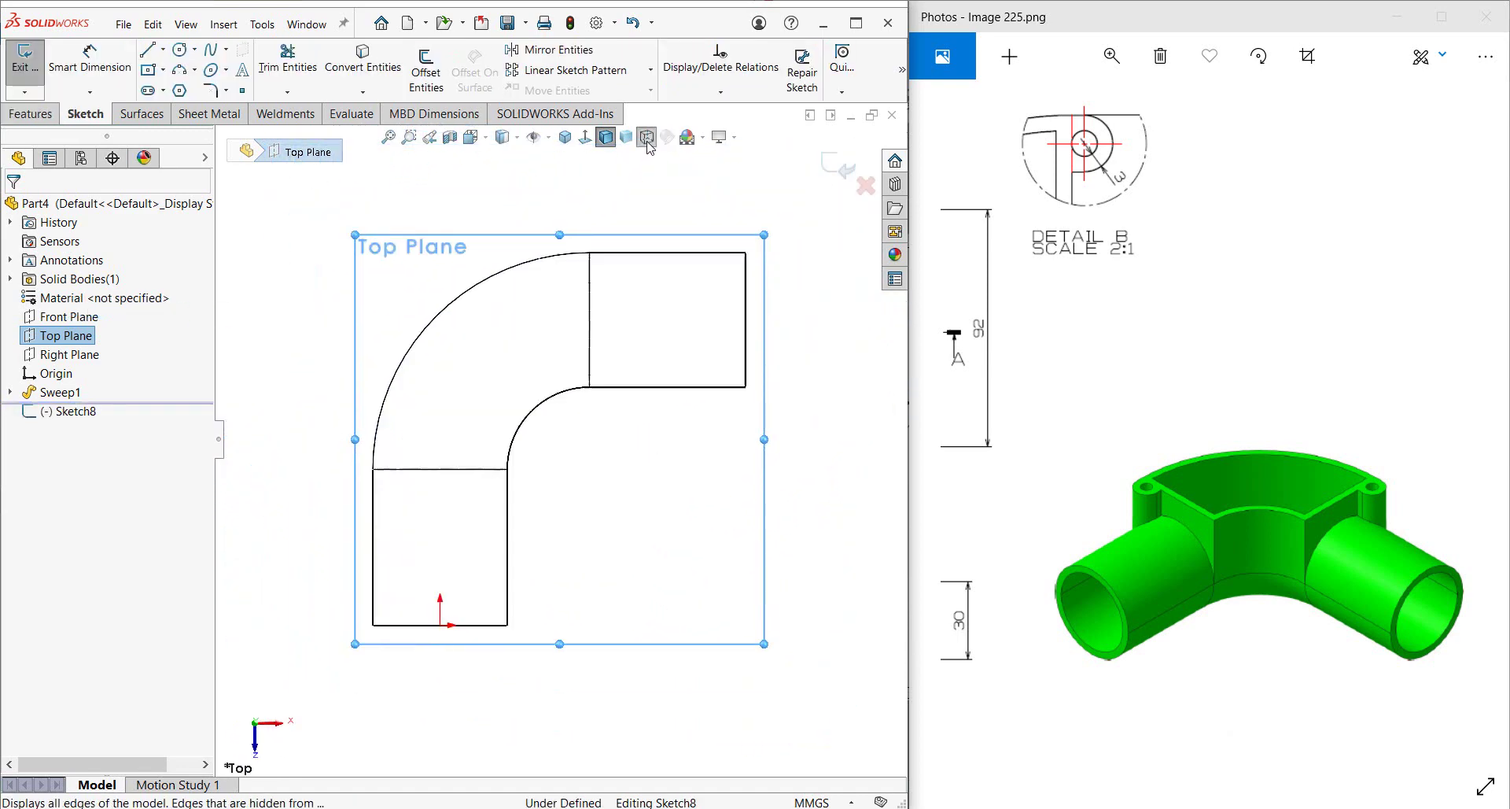
left_click(377, 66)
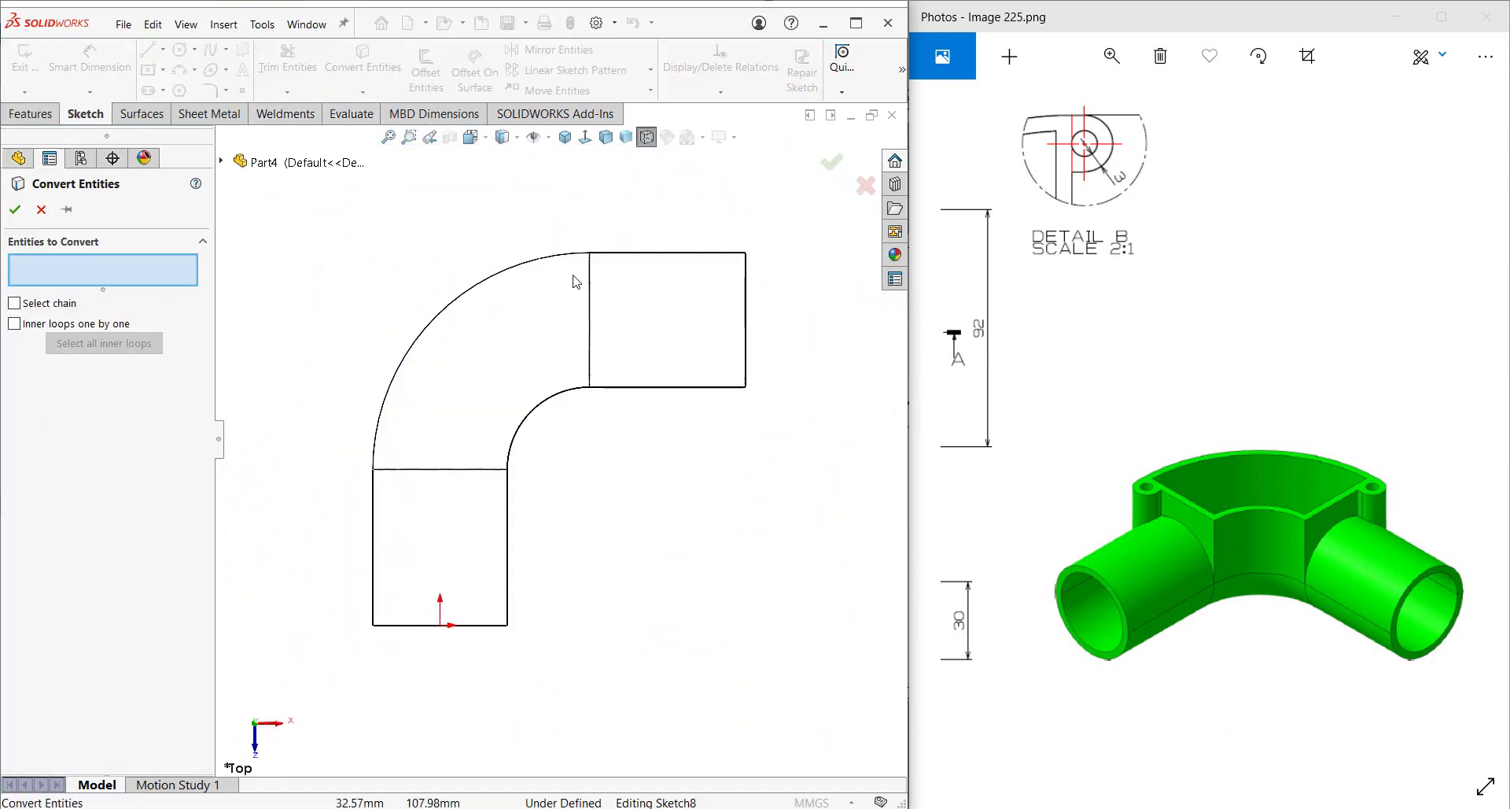
left_click(591, 293)
left_click(426, 473)
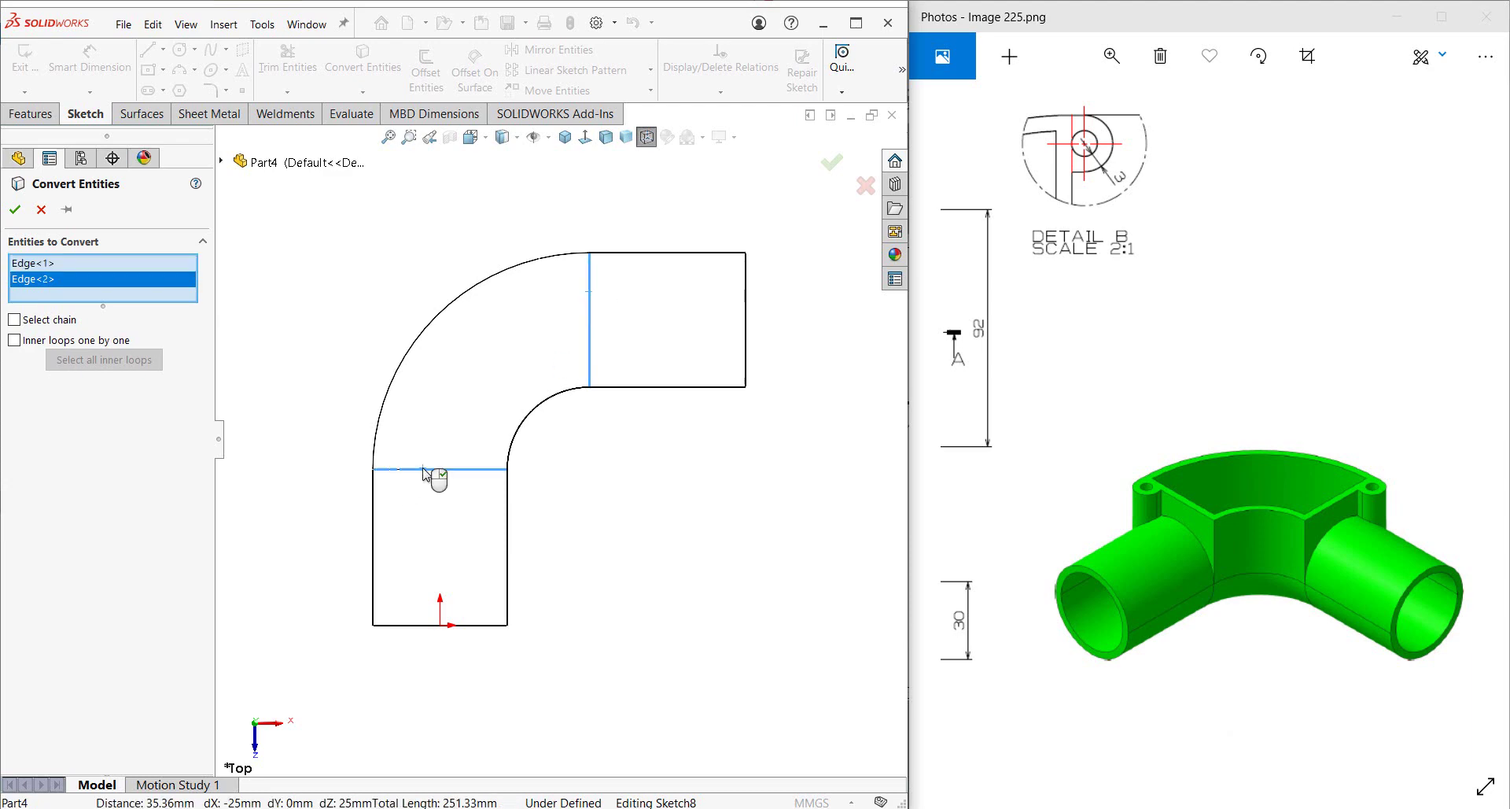
key("Return")
Create intersection curves with the Sweep1 face and return to isometric view.
left_click(363, 91)
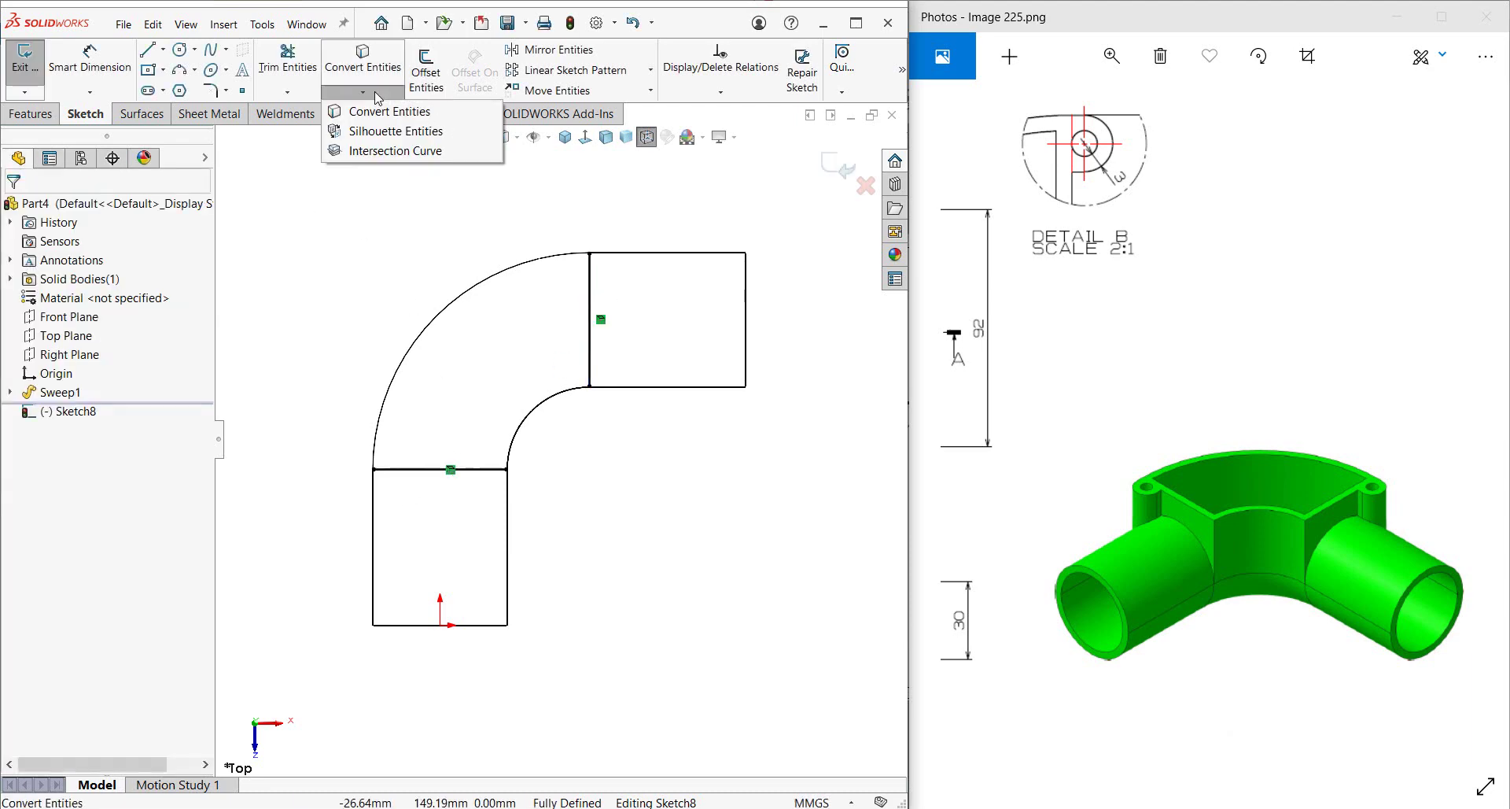
left_click(380, 152)
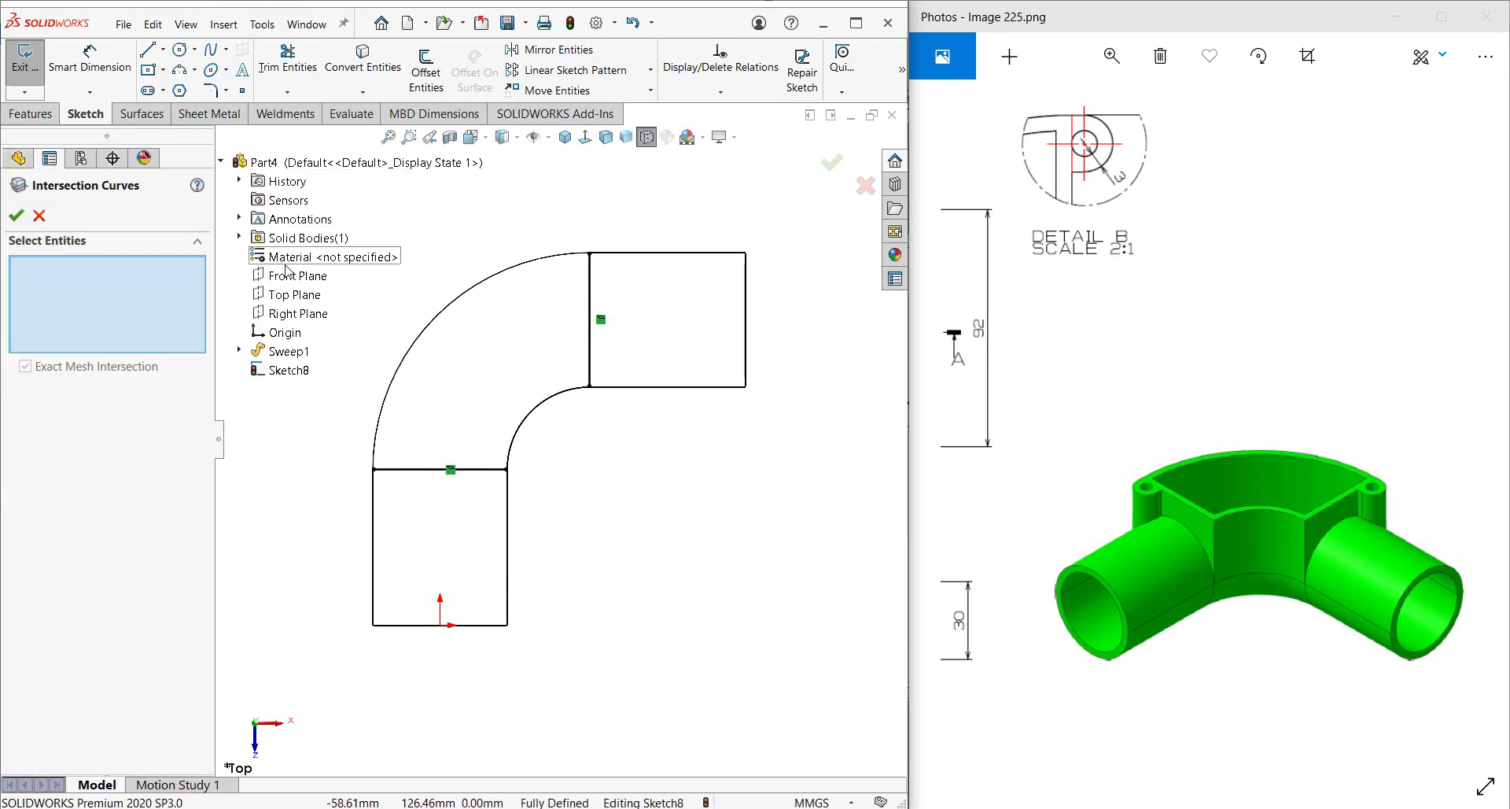
left_click(519, 373)
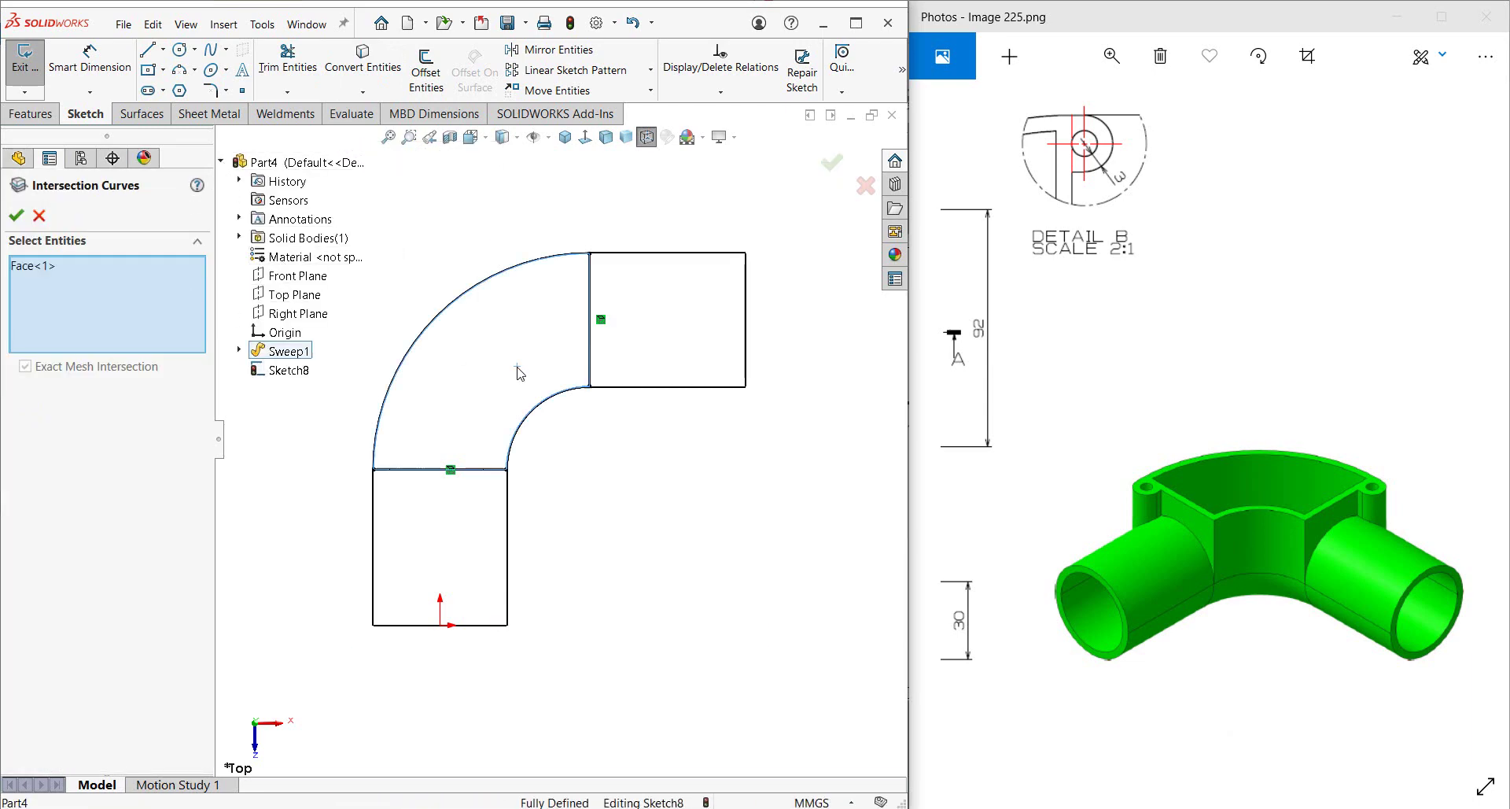
left_click(15, 215)
left_click(16, 216)
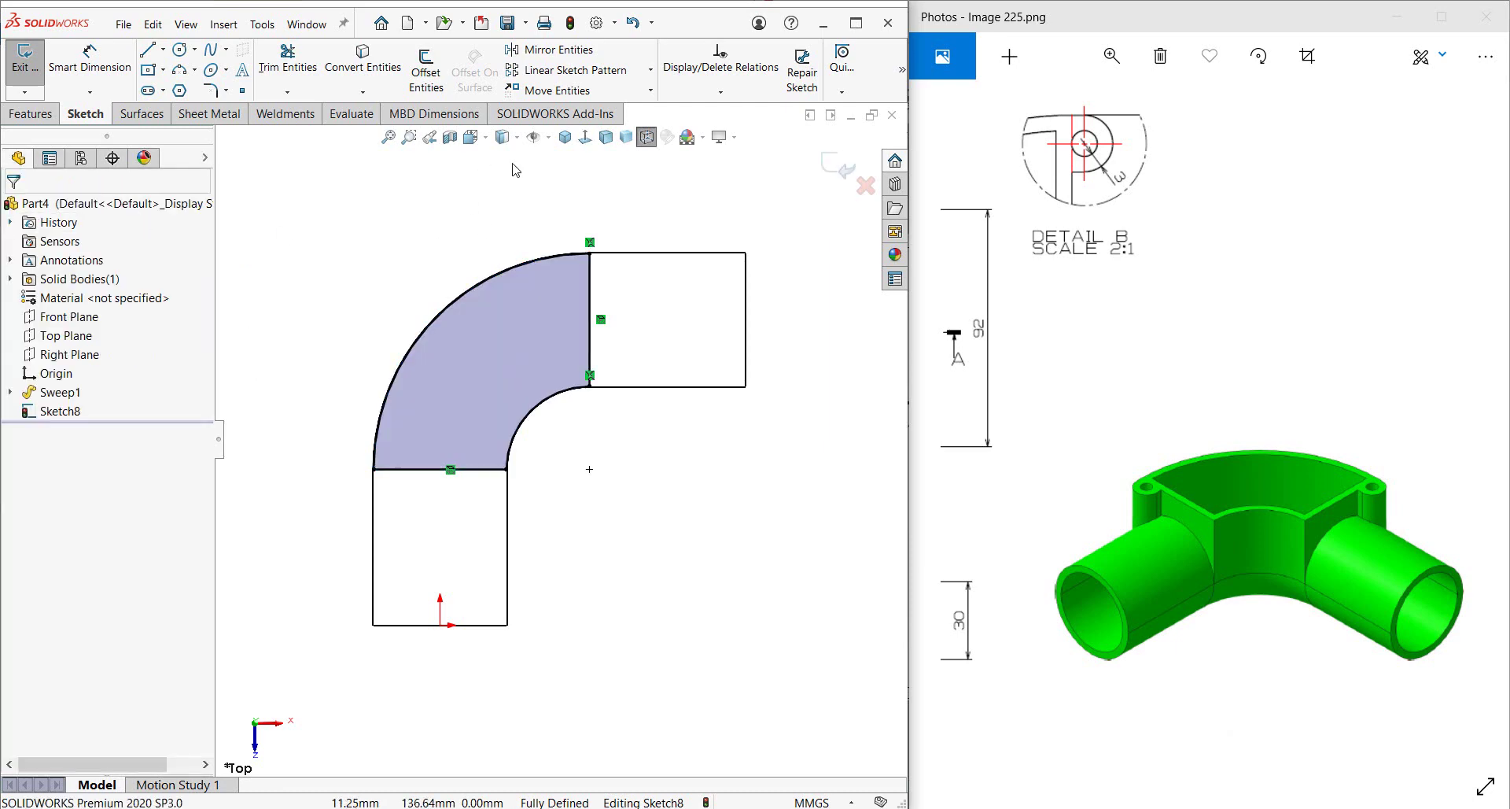
left_click(564, 137)
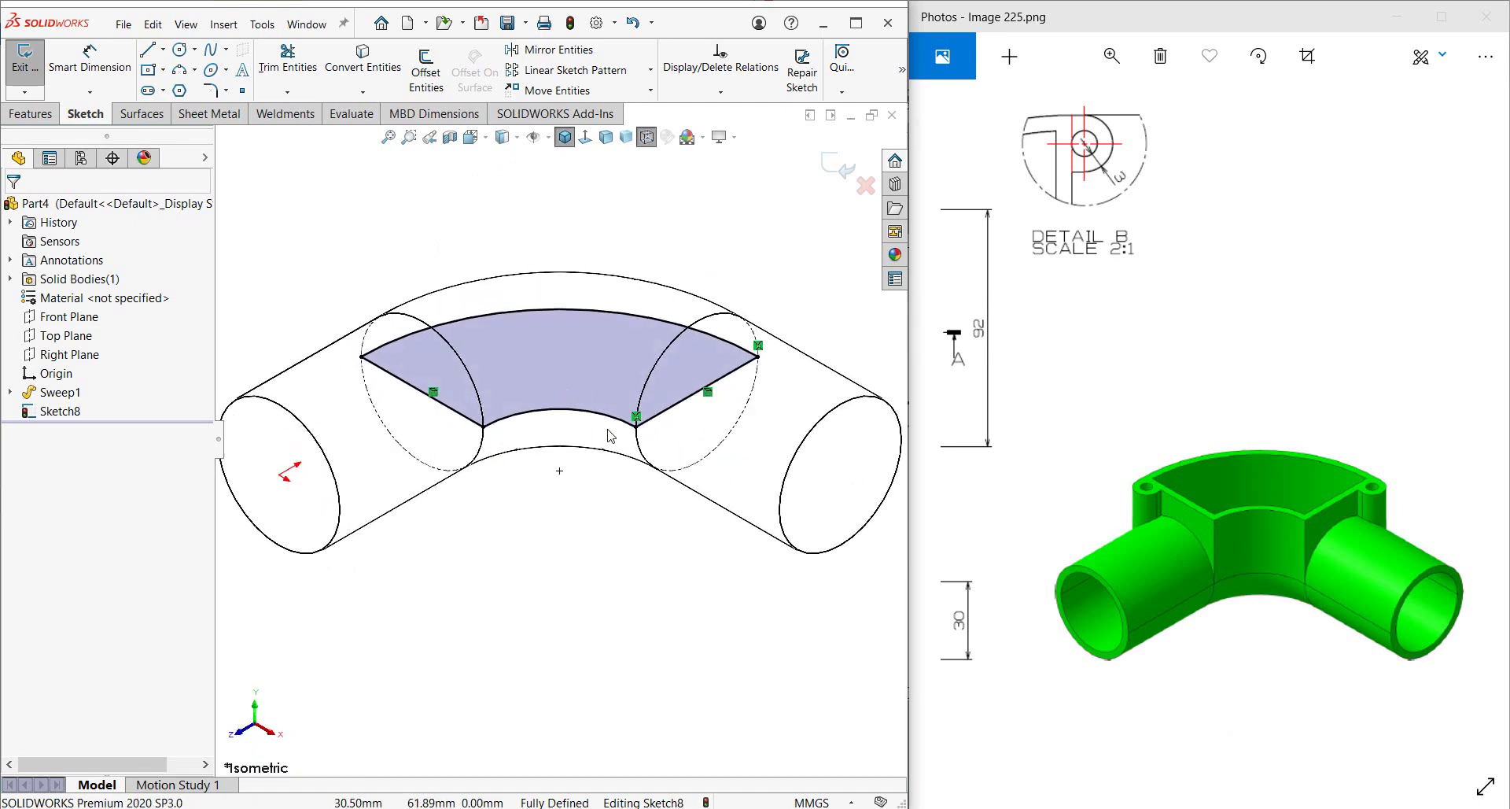
Extrude the Sketch8 bend profile 30 mm and display the model shaded with edges.
left_click(31, 113)
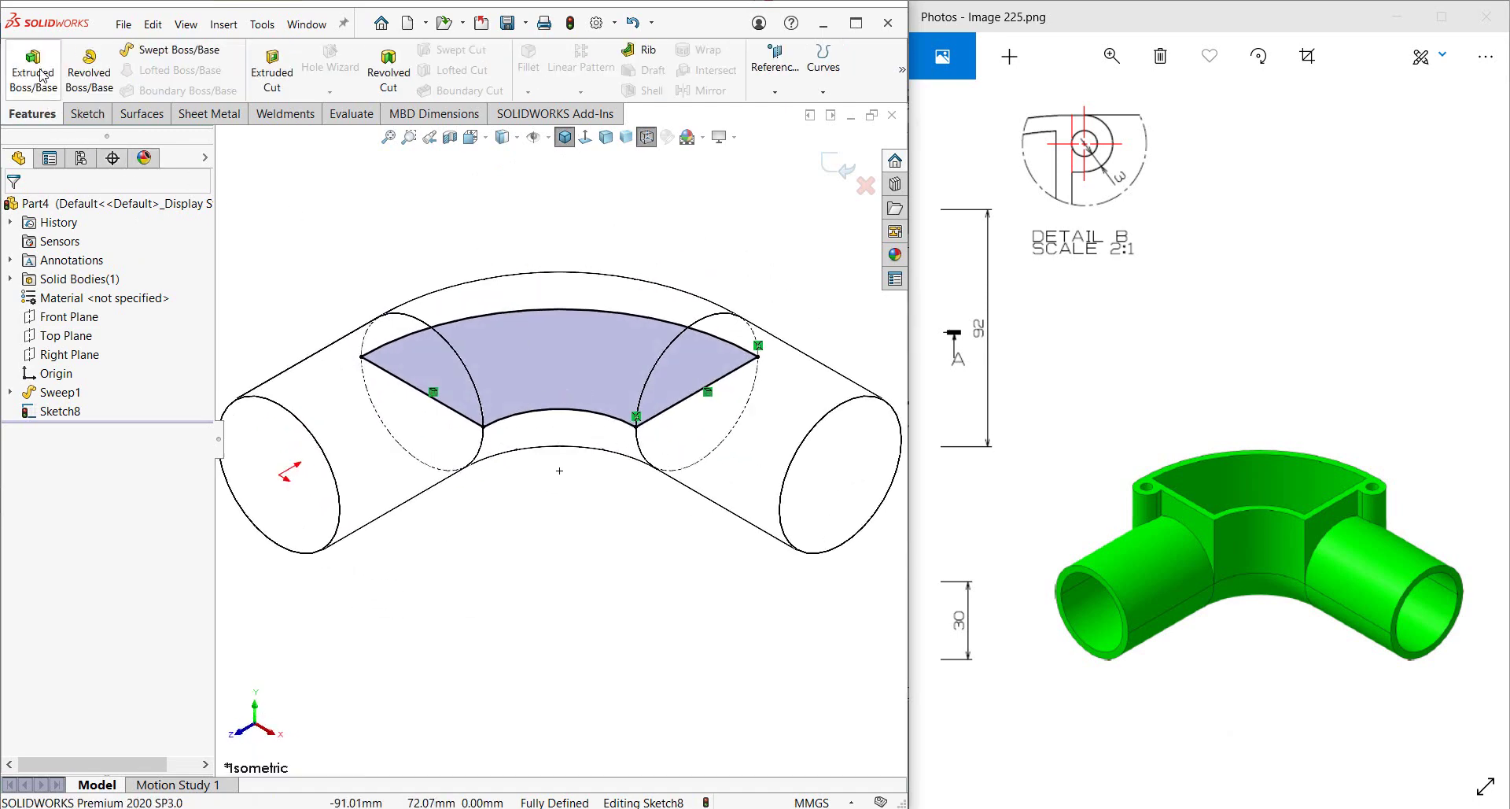
left_click(33, 71)
left_click_drag(1106, 463, 1232, 620)
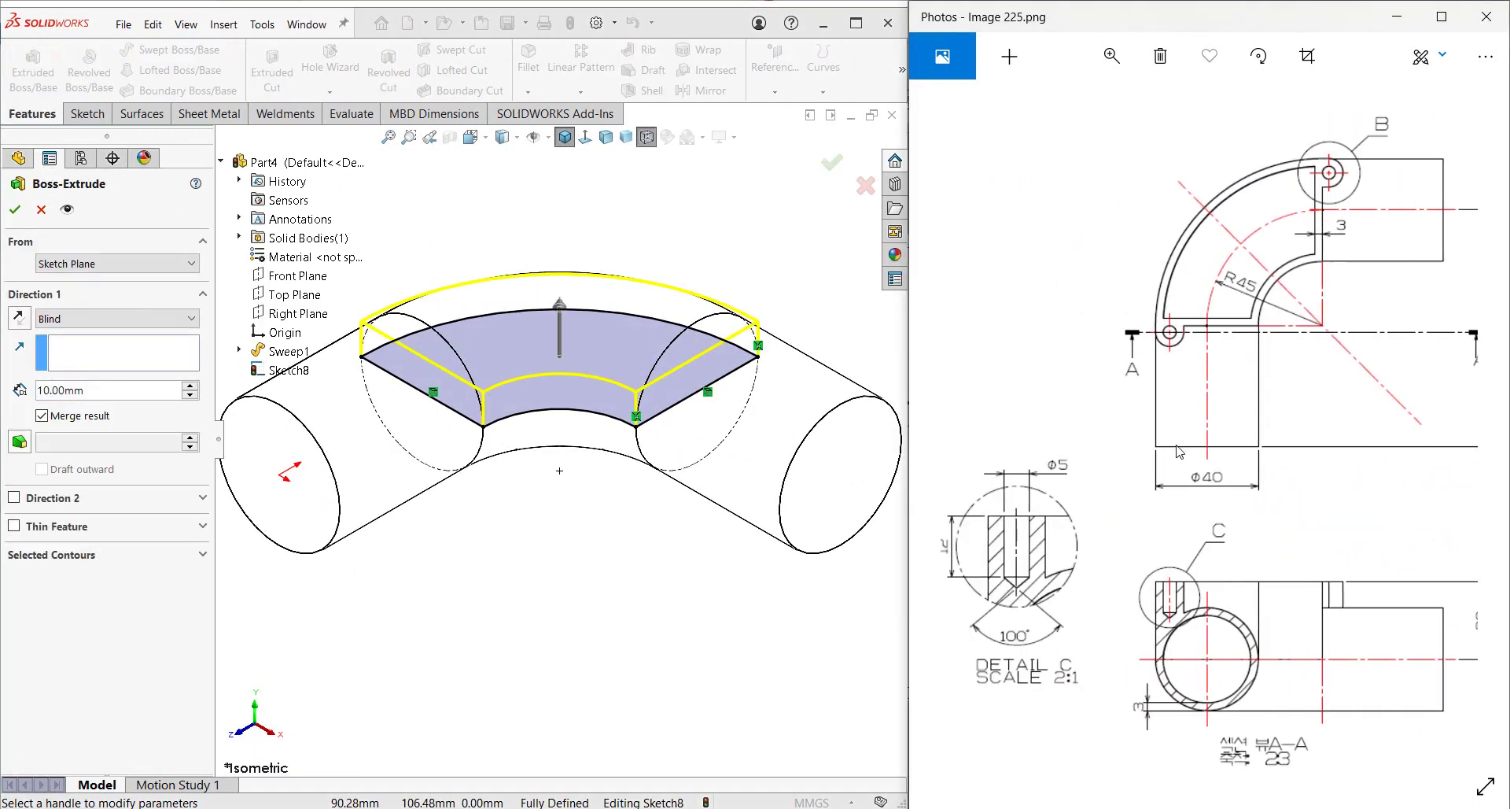
scroll(1323, 648, "right", 5)
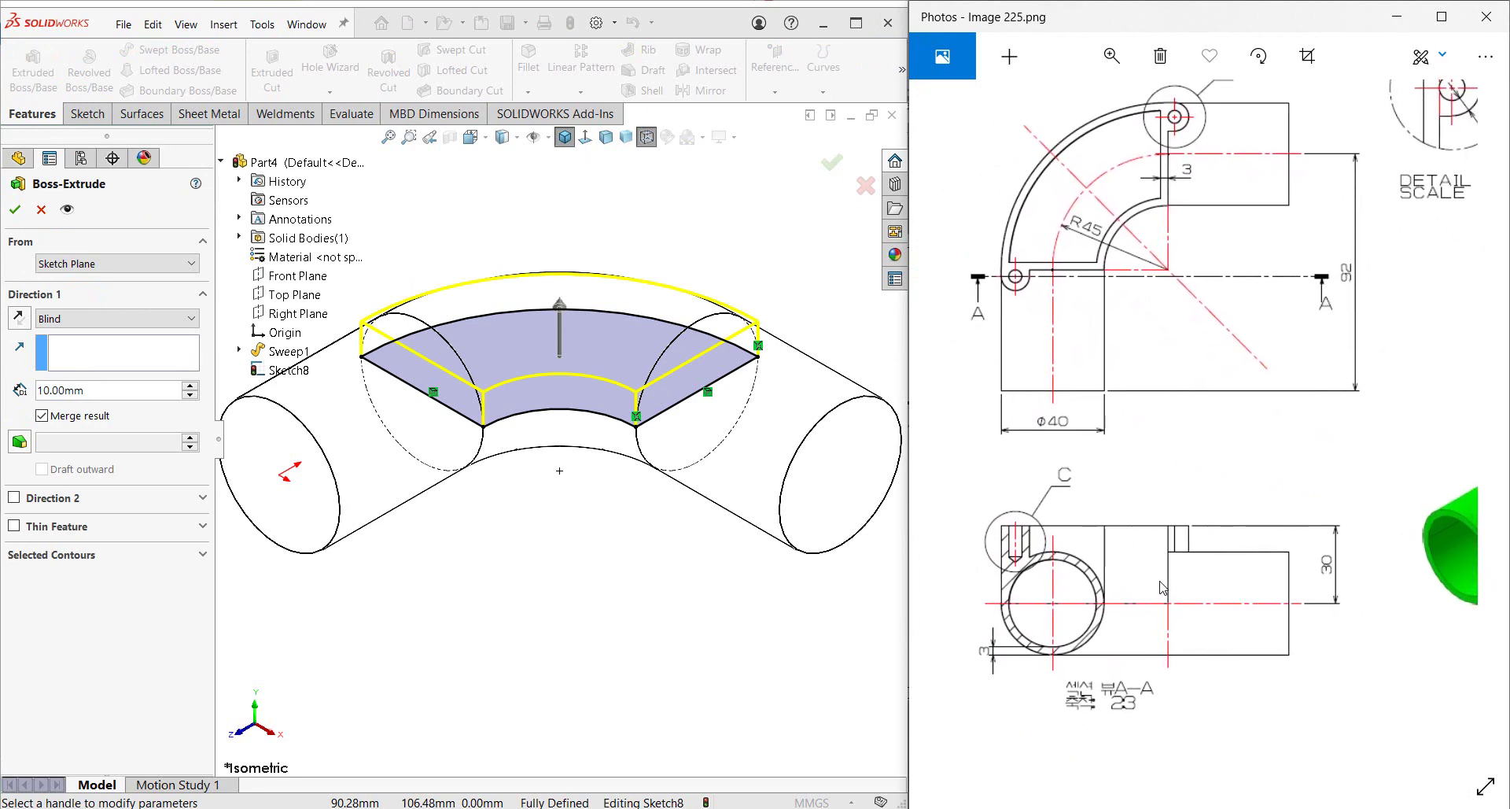
left_click(121, 394)
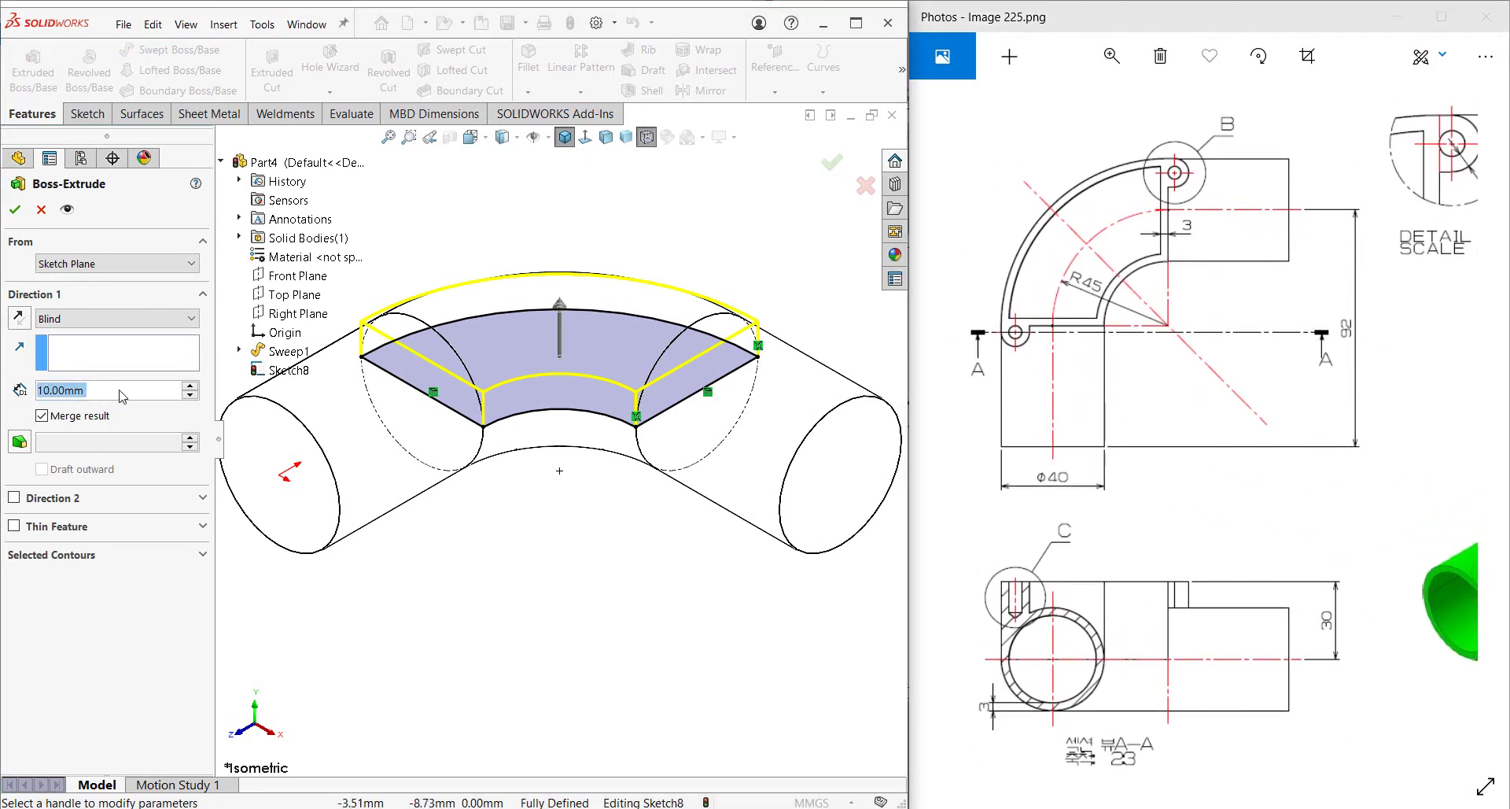
type("30")
key("Return")
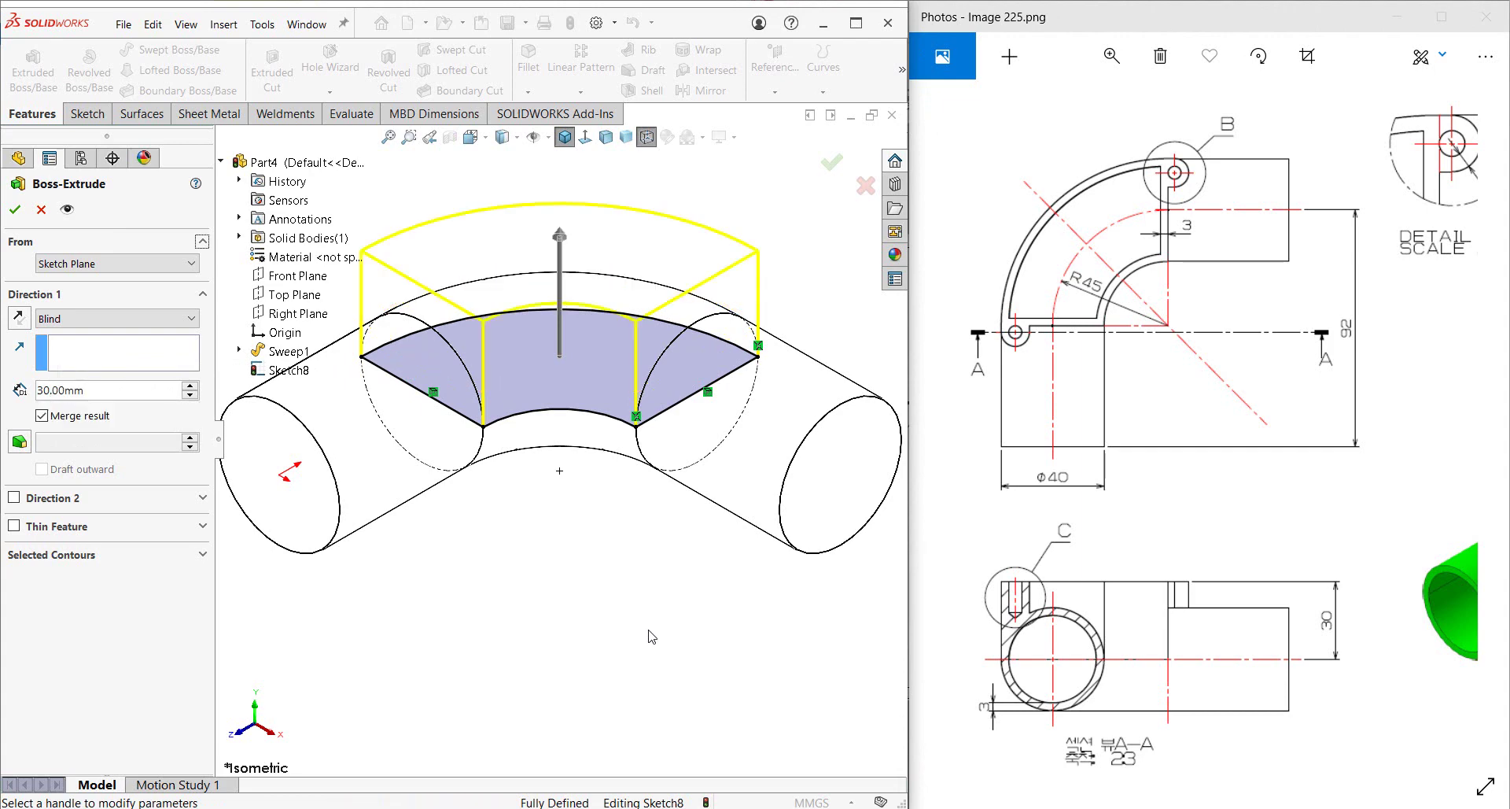
left_click(15, 210)
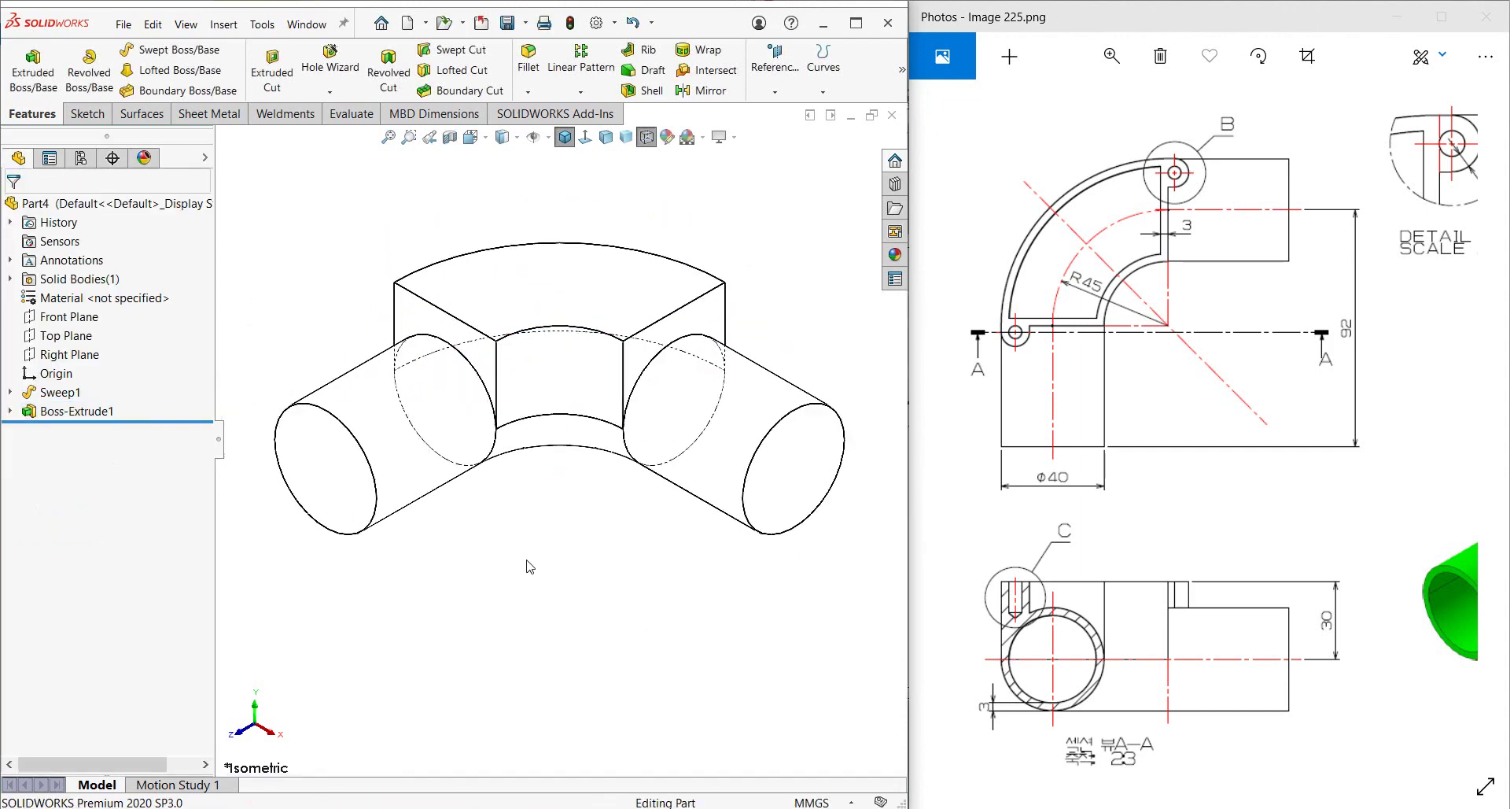
left_click(605, 137)
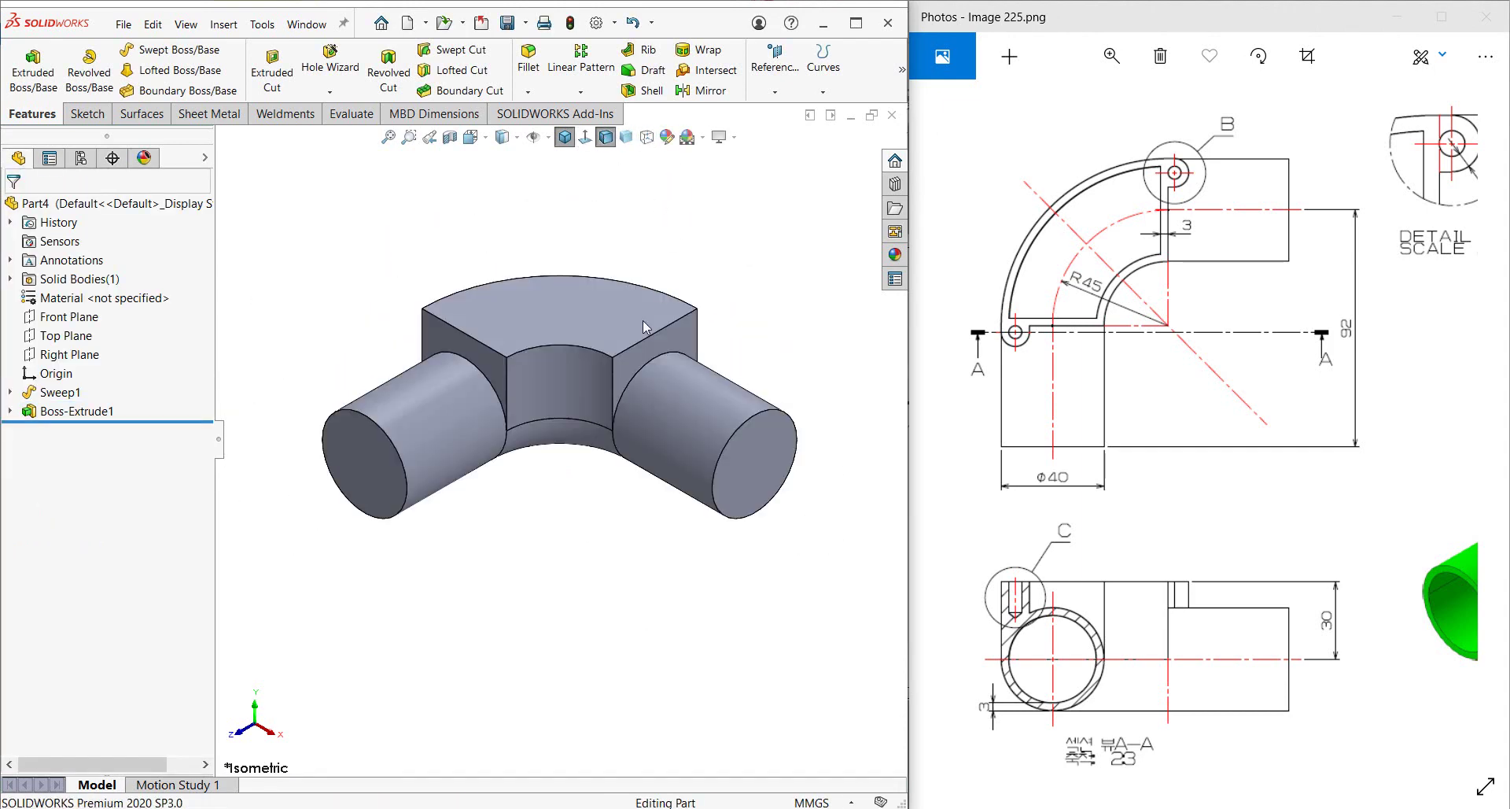
scroll(1263, 502, "right", 5)
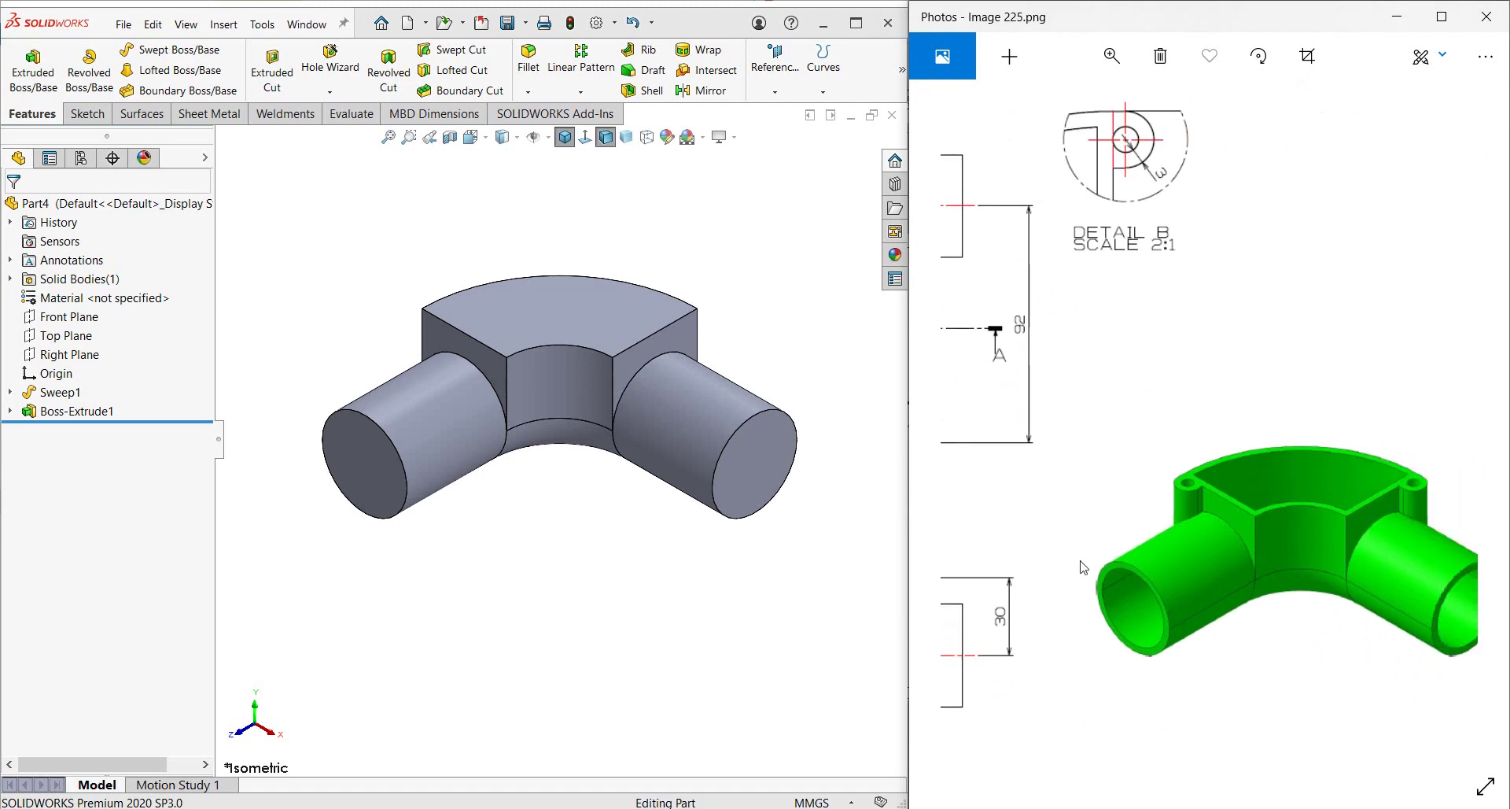
Shell the elbow to 3 mm walls, removing the box top face and both pipe end faces.
scroll(1287, 619, "right", 2)
left_click(592, 325)
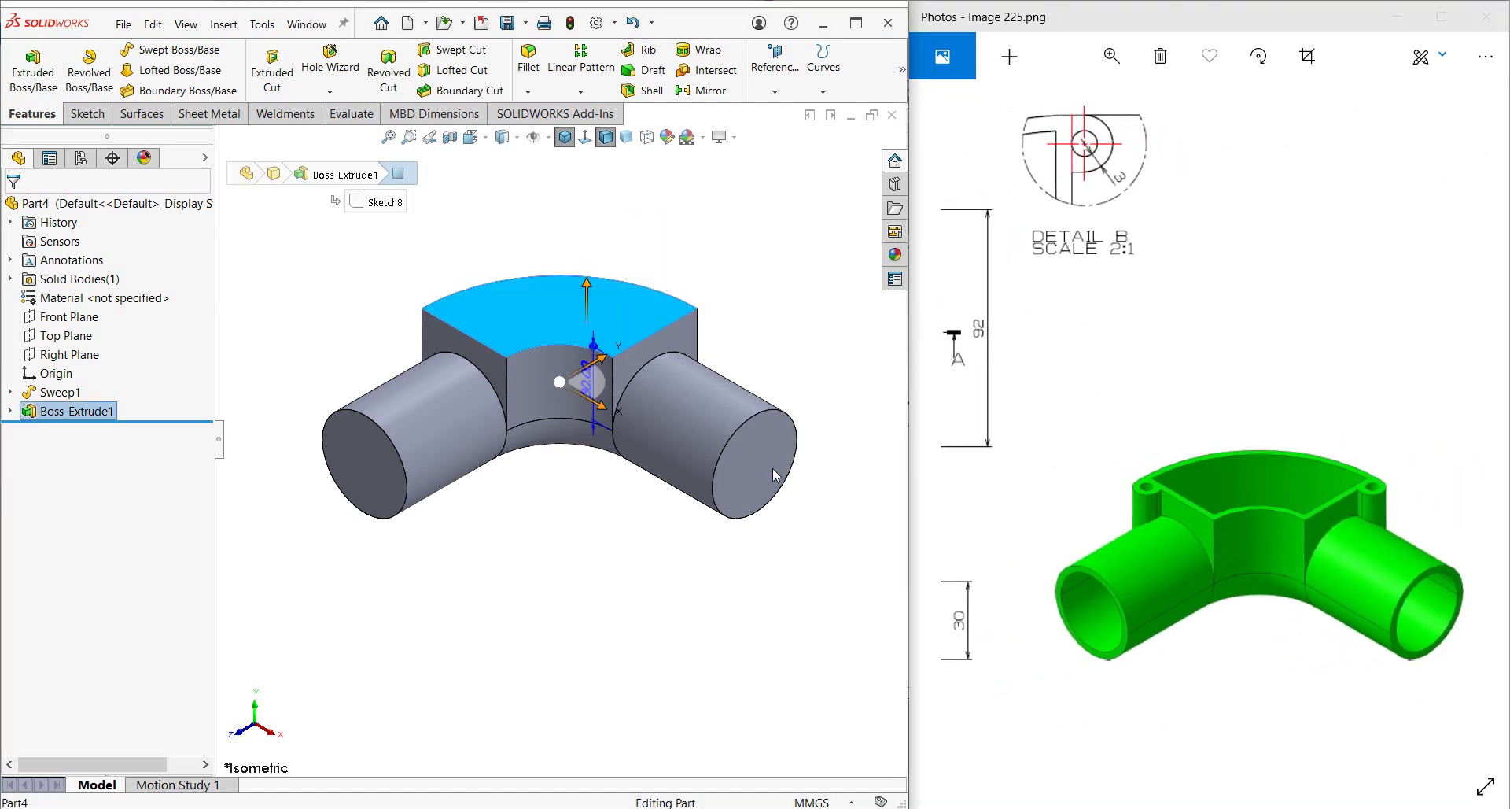
left_click(771, 472)
left_click(734, 606)
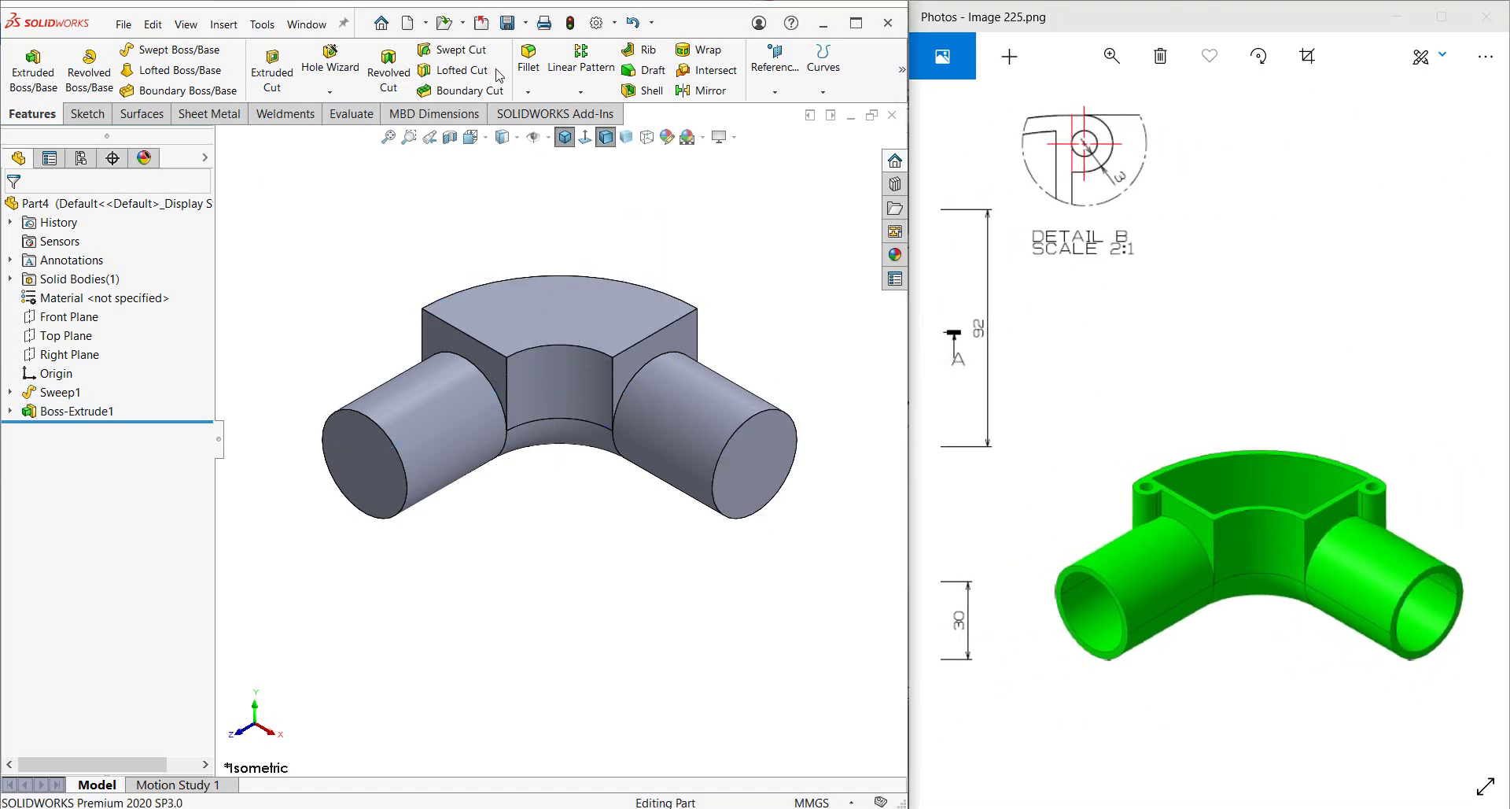
left_click(644, 91)
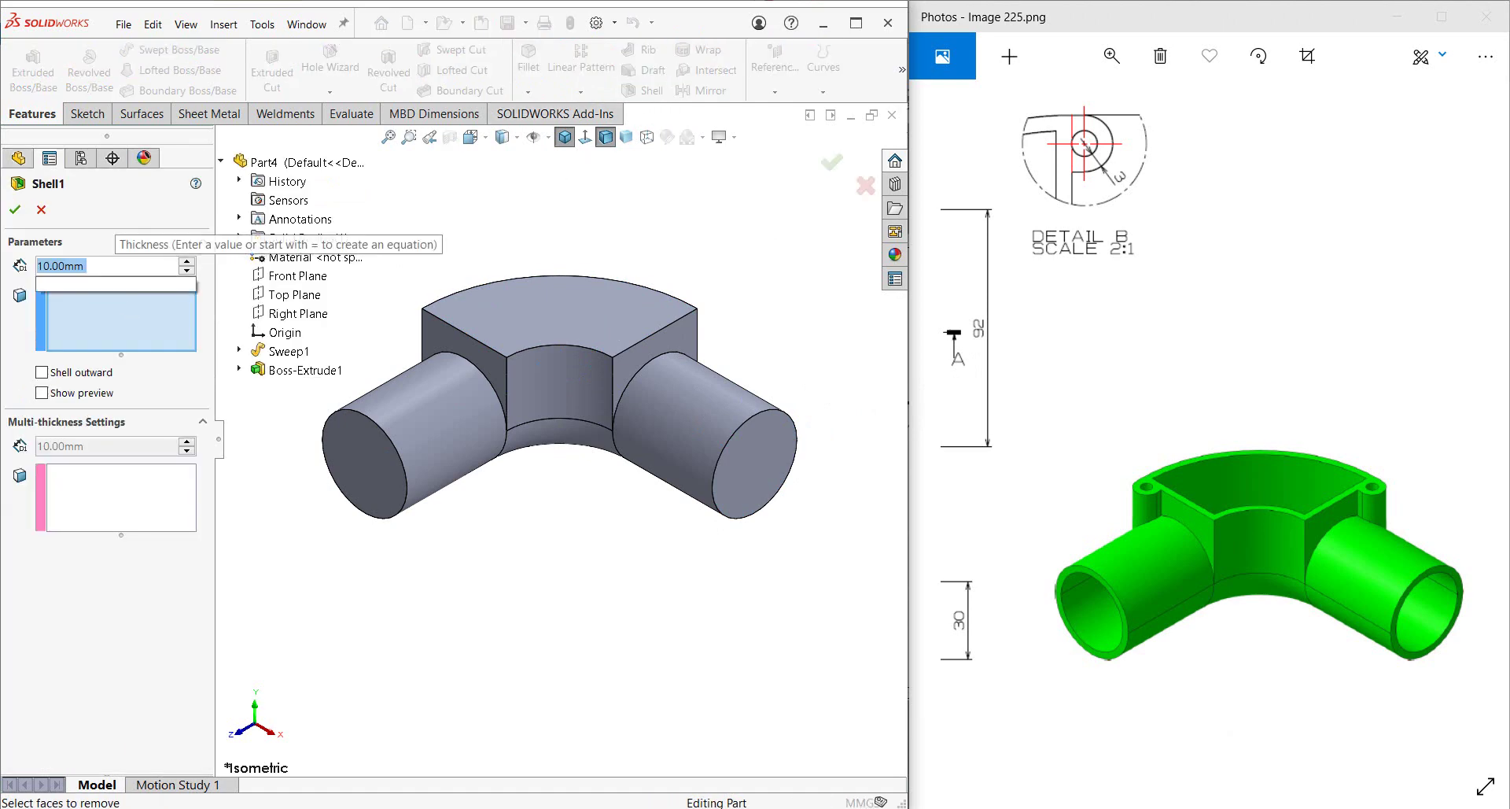
type("3")
left_click(511, 327)
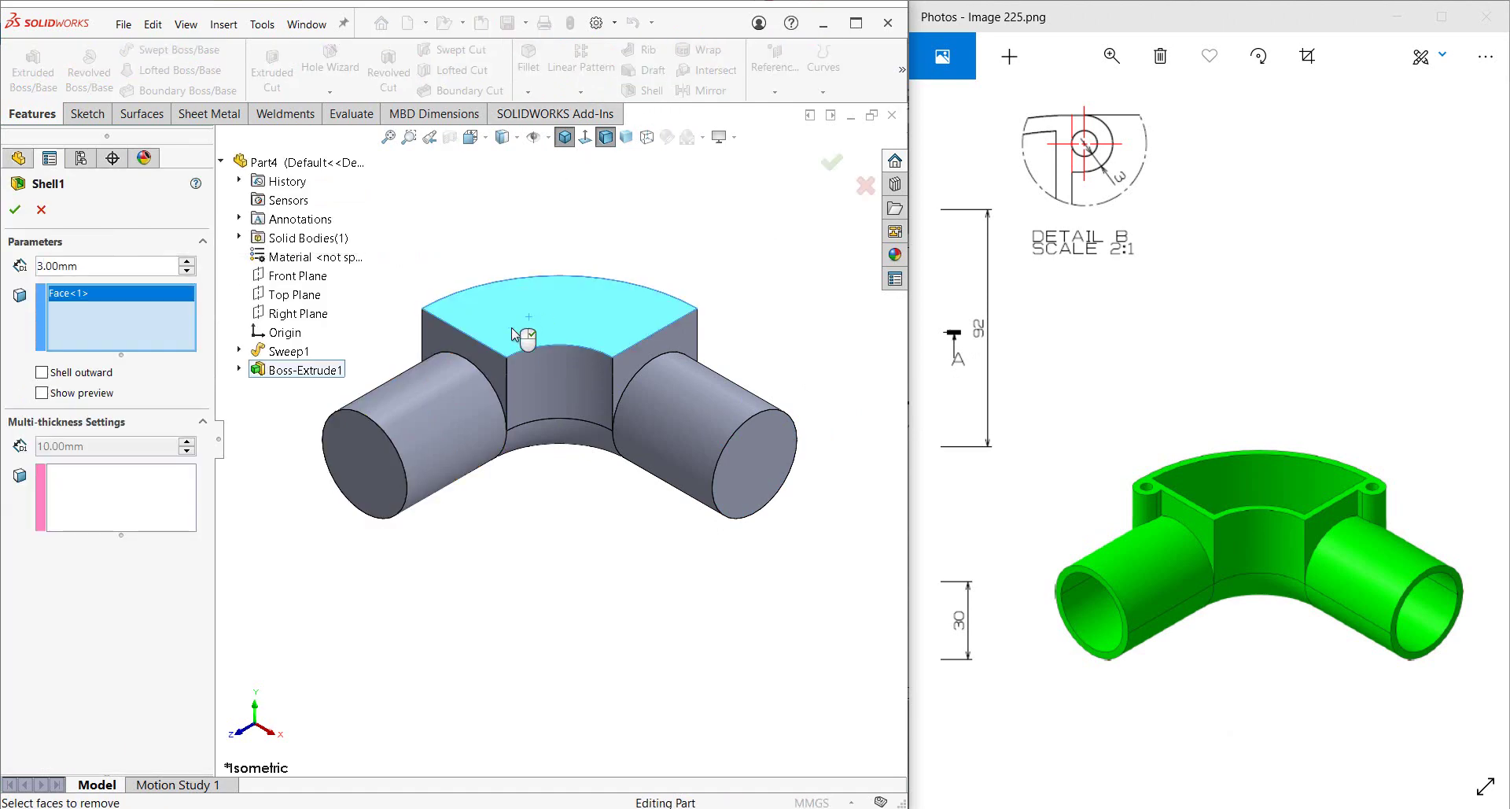
left_click(370, 472)
left_click(775, 455)
right_click(776, 455)
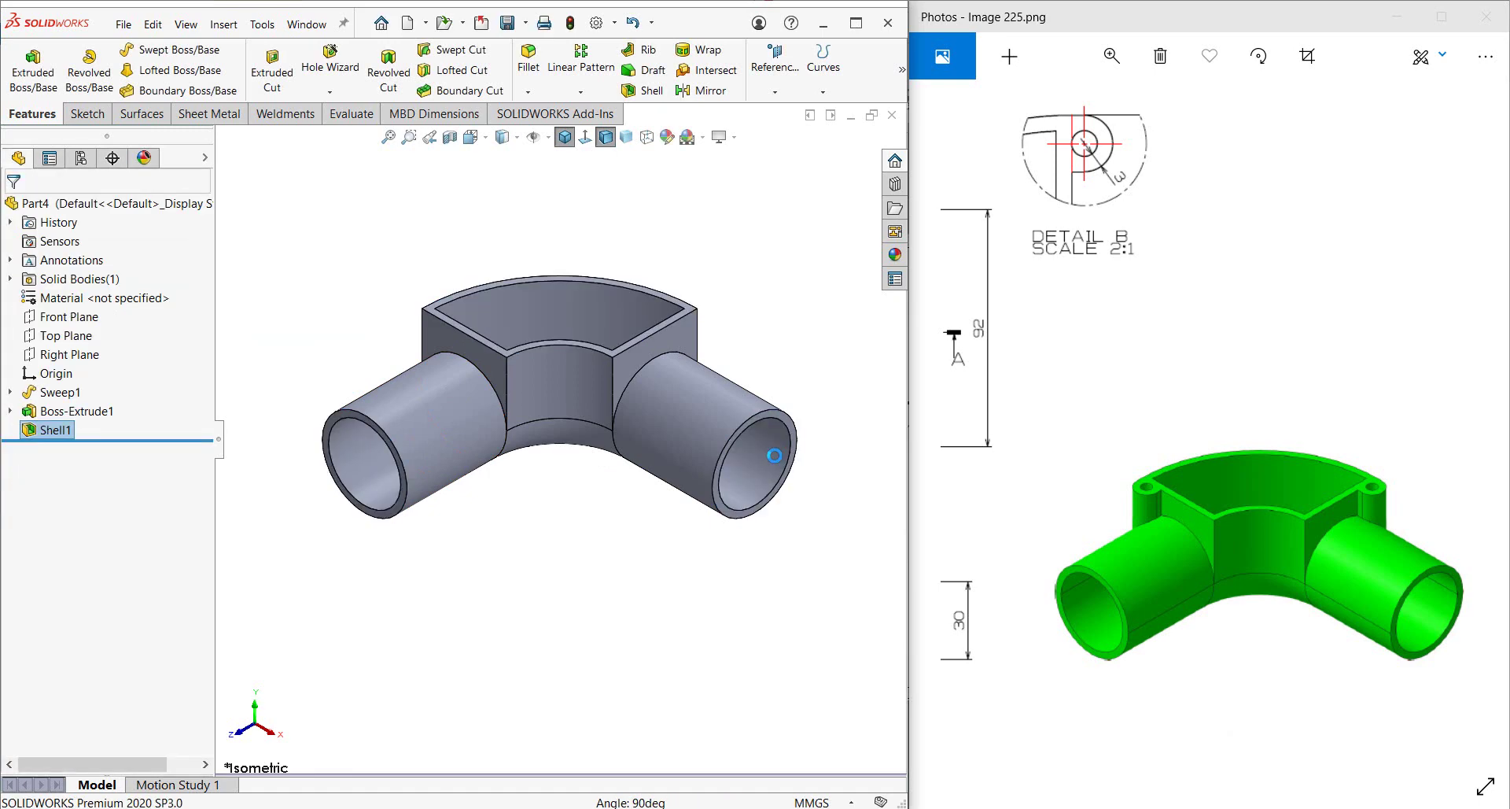
mouse_move(775, 455)
middle_mouse_down()
mouse_move(551, 442)
mouse_move(516, 622)
mouse_move(508, 574)
middle_mouse_up()
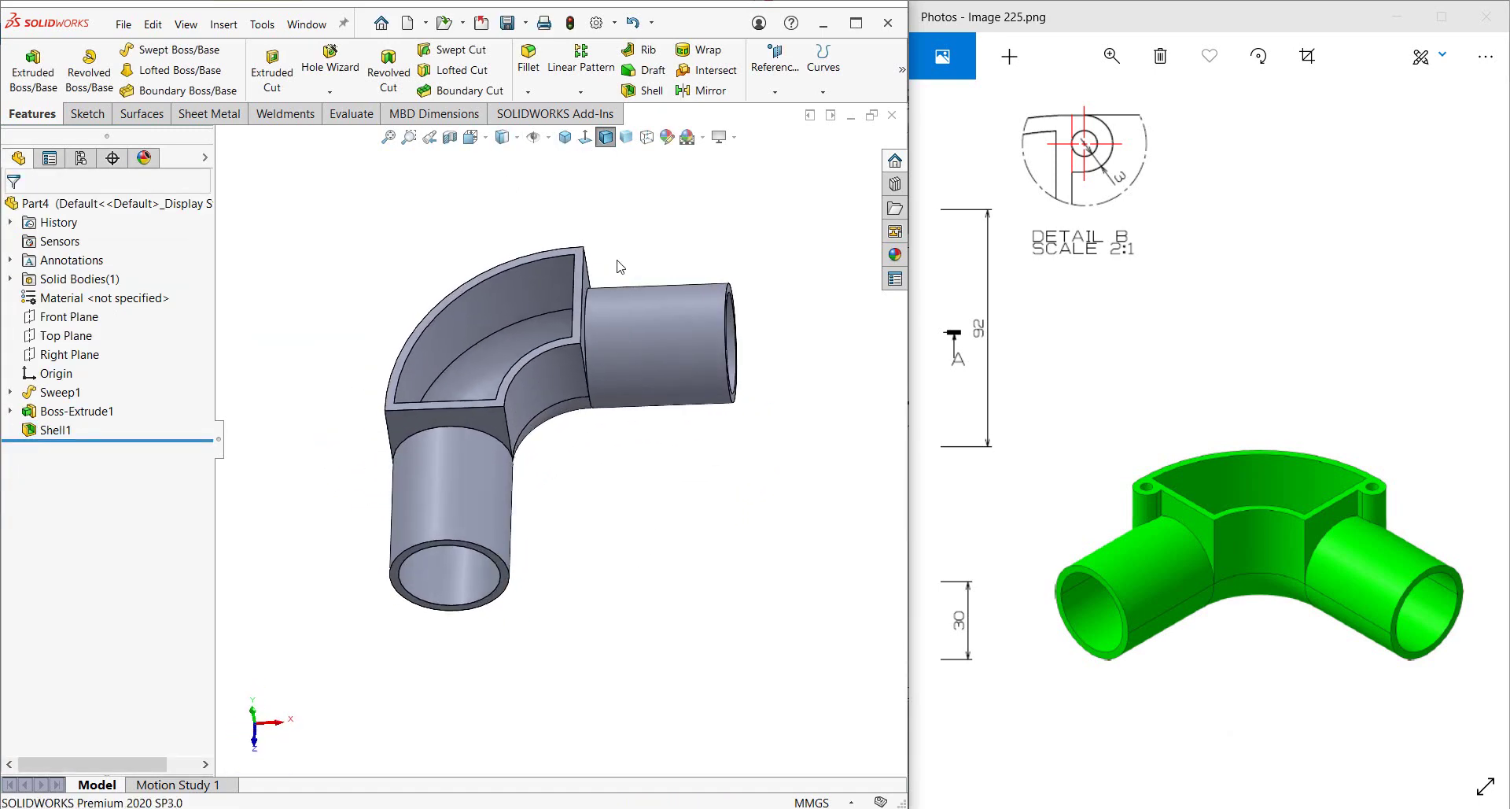
left_click_drag(1125, 458, 1276, 510)
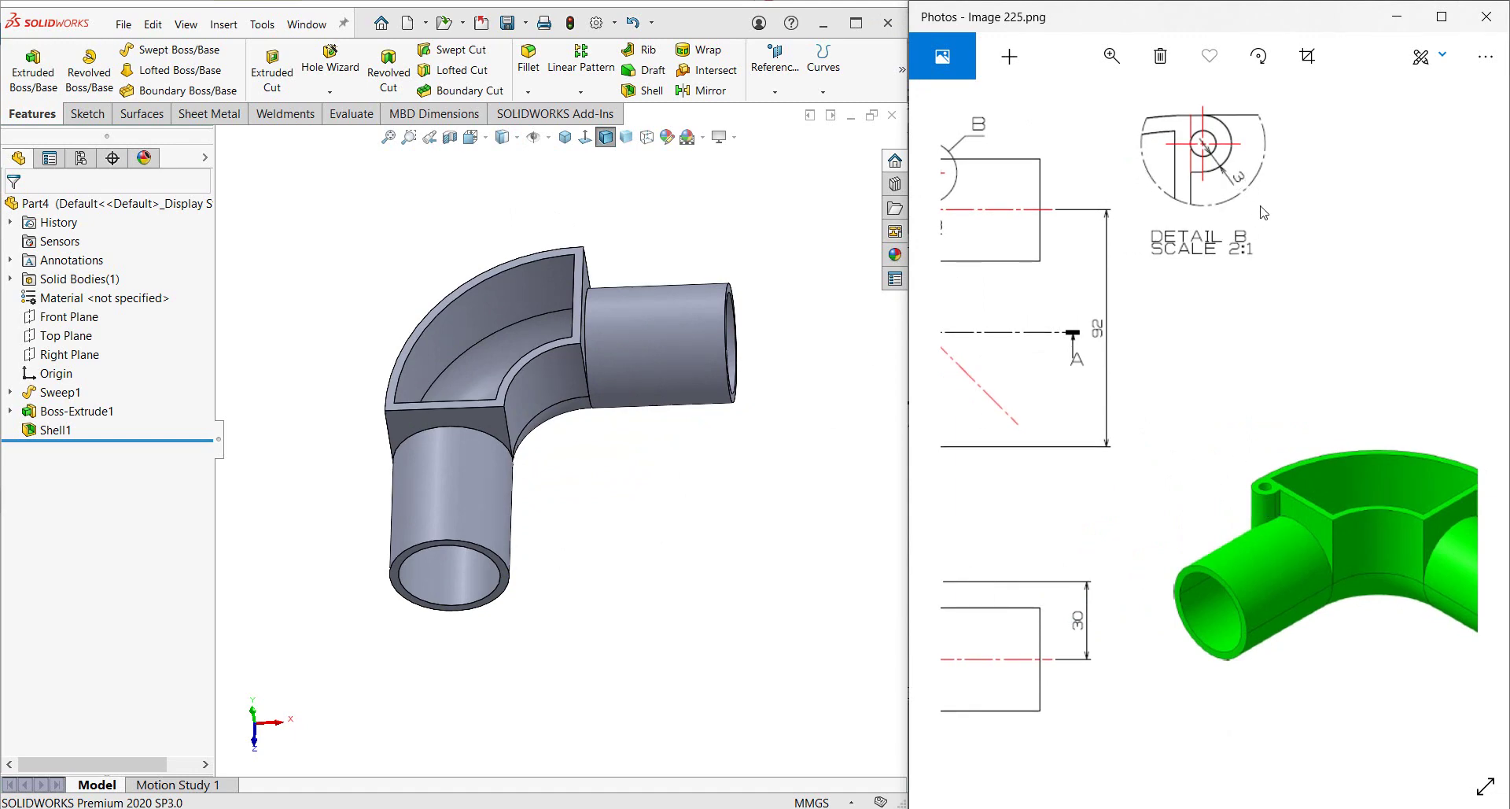
scroll(584, 269, "down", 3)
Sketch on the top rim face and draw the first lug outline with a rounded end.
left_click(584, 269)
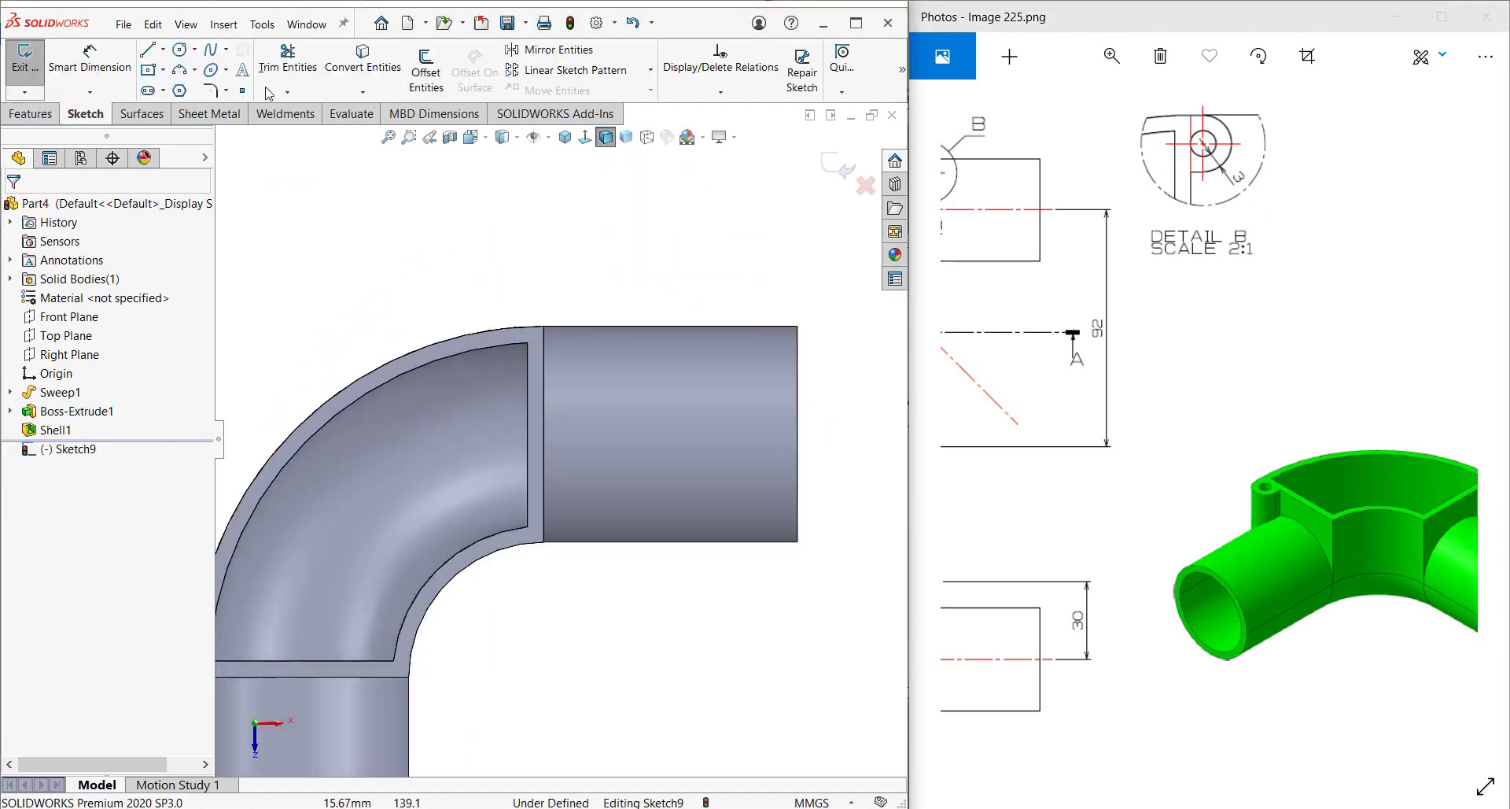
scroll(551, 284, "down", 3)
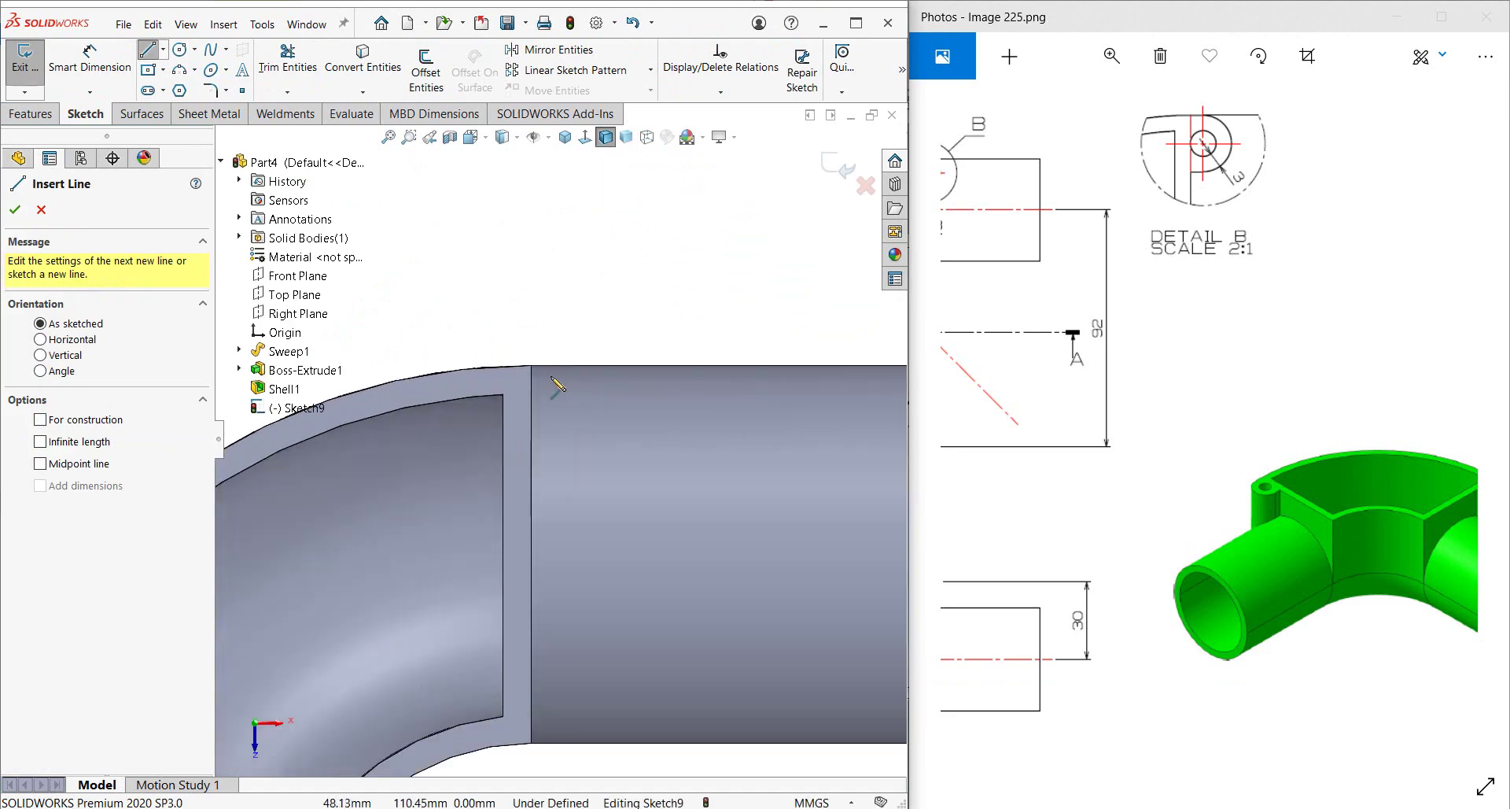
left_click(530, 365)
left_click(593, 365)
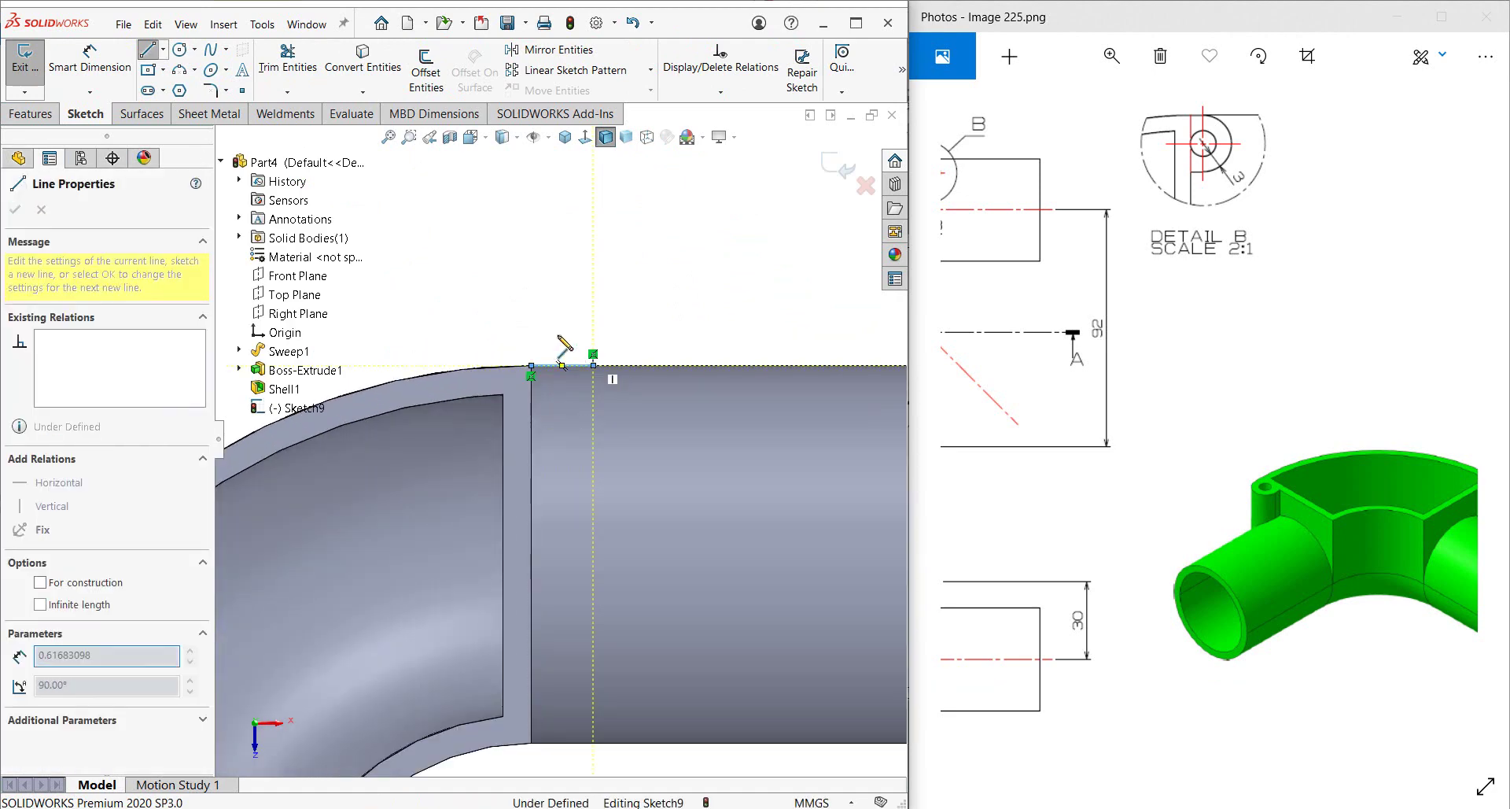
left_click(593, 428)
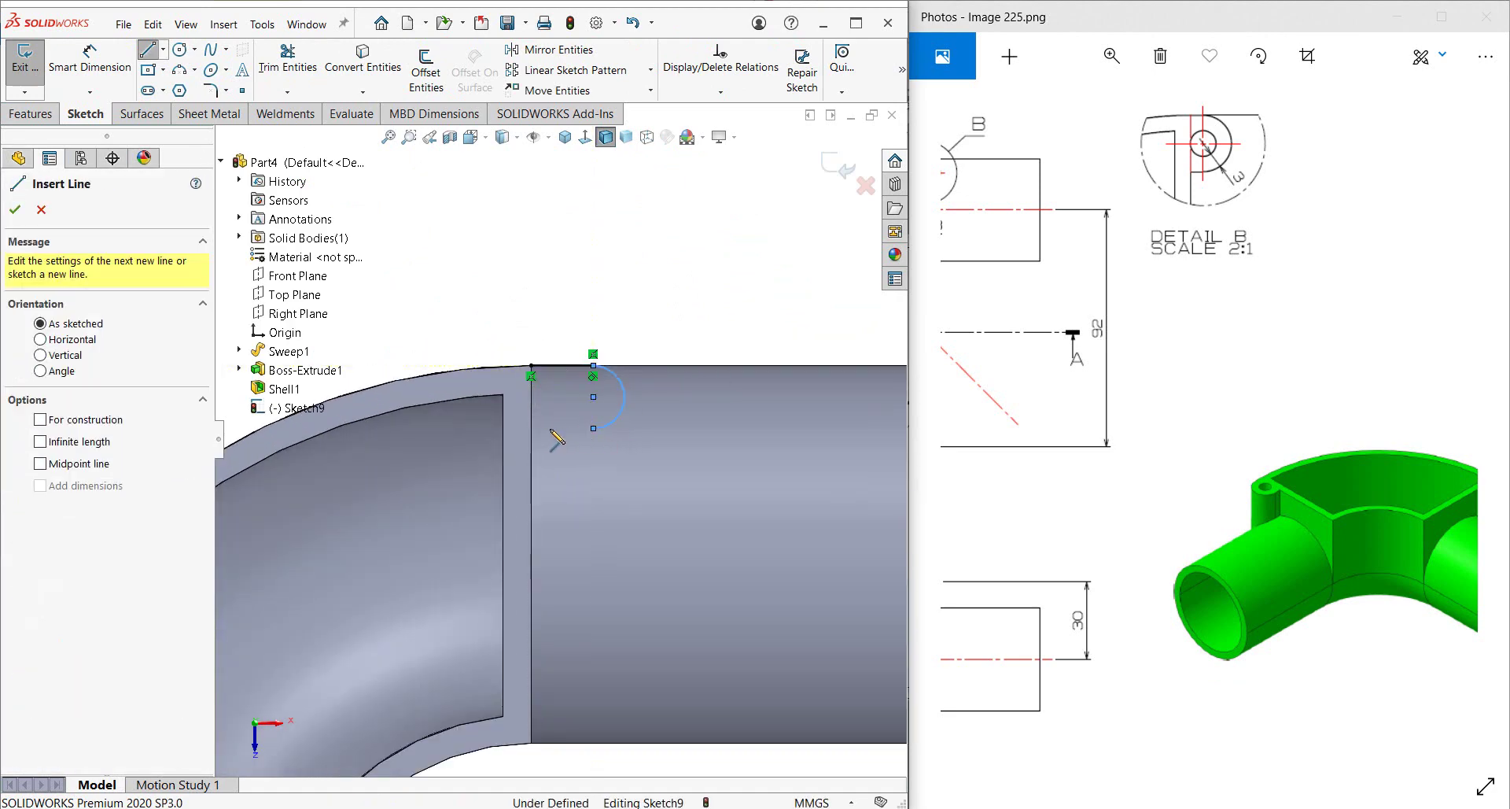
left_click(531, 428)
left_click(532, 366)
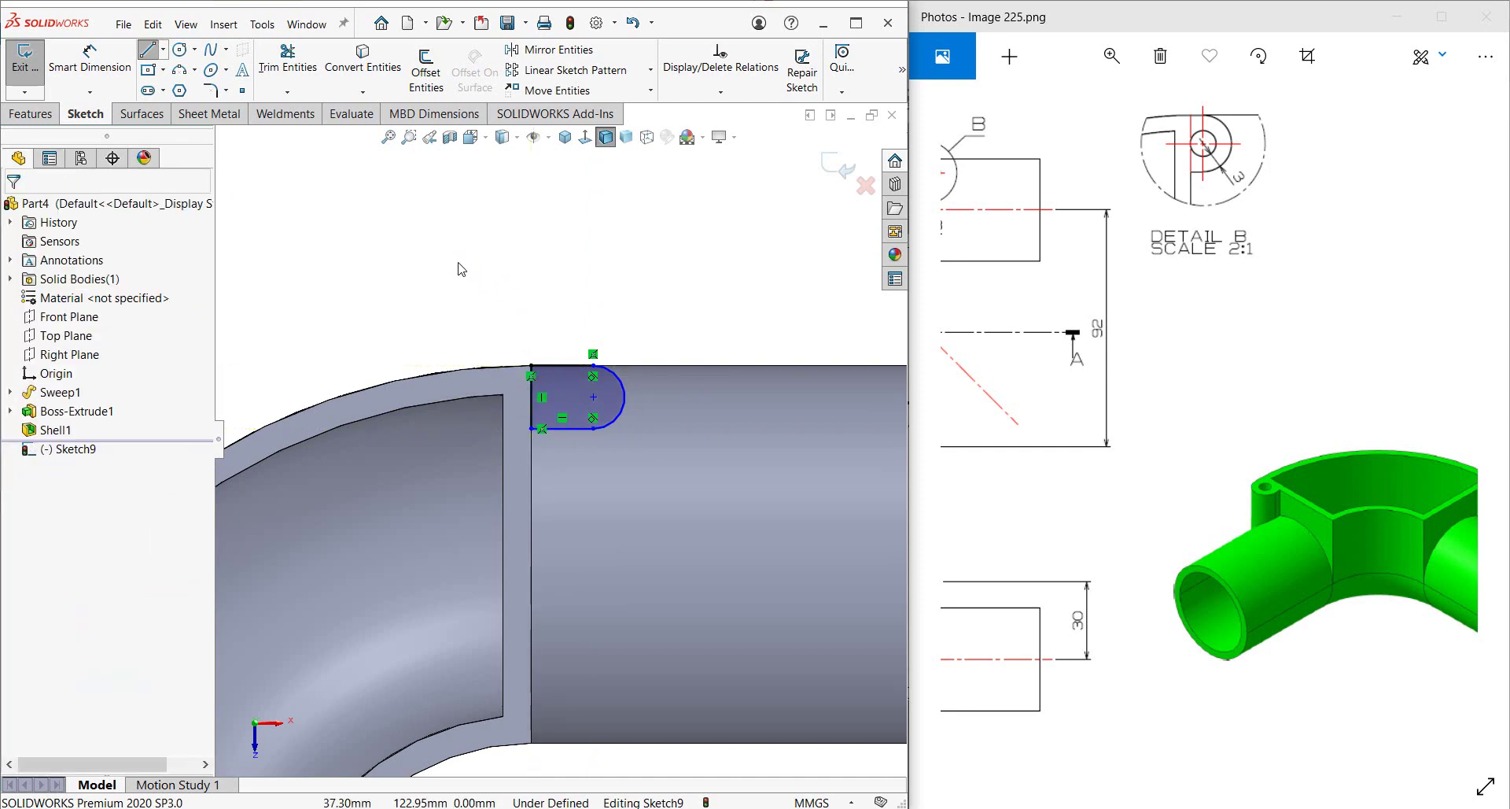
Add a Ø5 hole circle in the lug and dimension it 3 mm from the lug's edge.
left_click(179, 49)
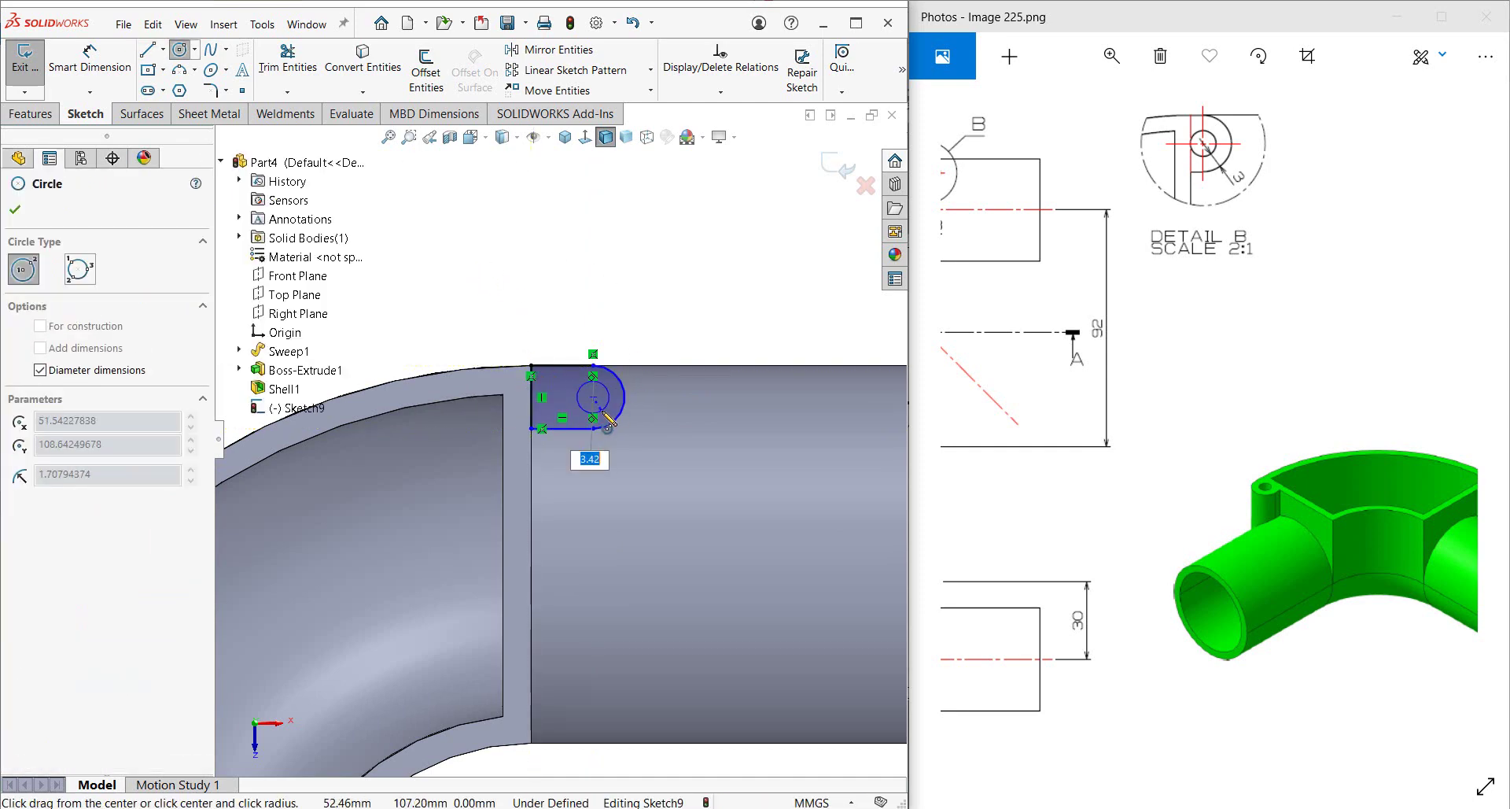
key("Return")
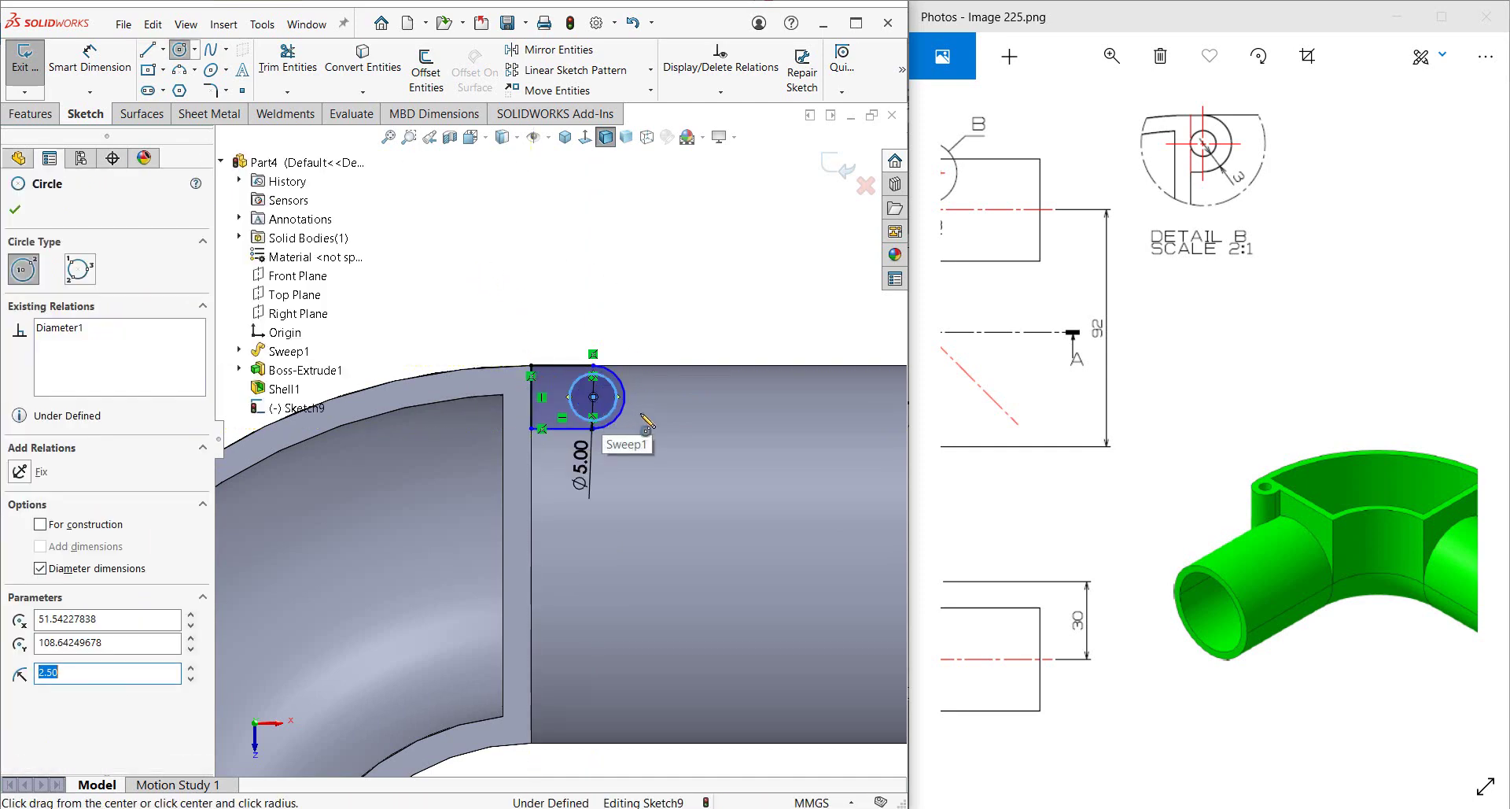
key("Escape")
scroll(644, 423, "down", 2)
scroll(630, 493, "down", 2)
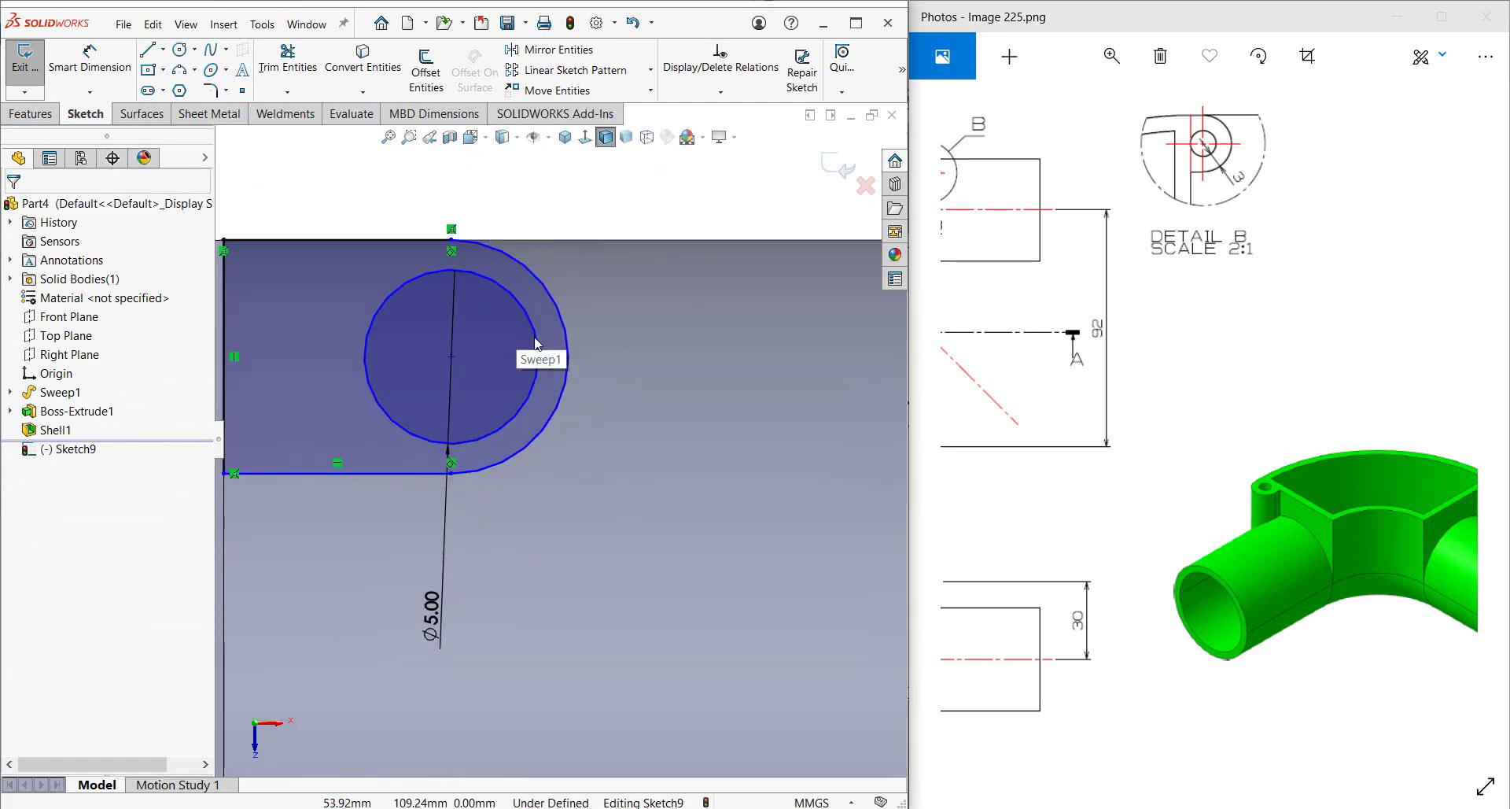
scroll(540, 352, "up", 1)
right_click_drag(551, 271, 550, 354)
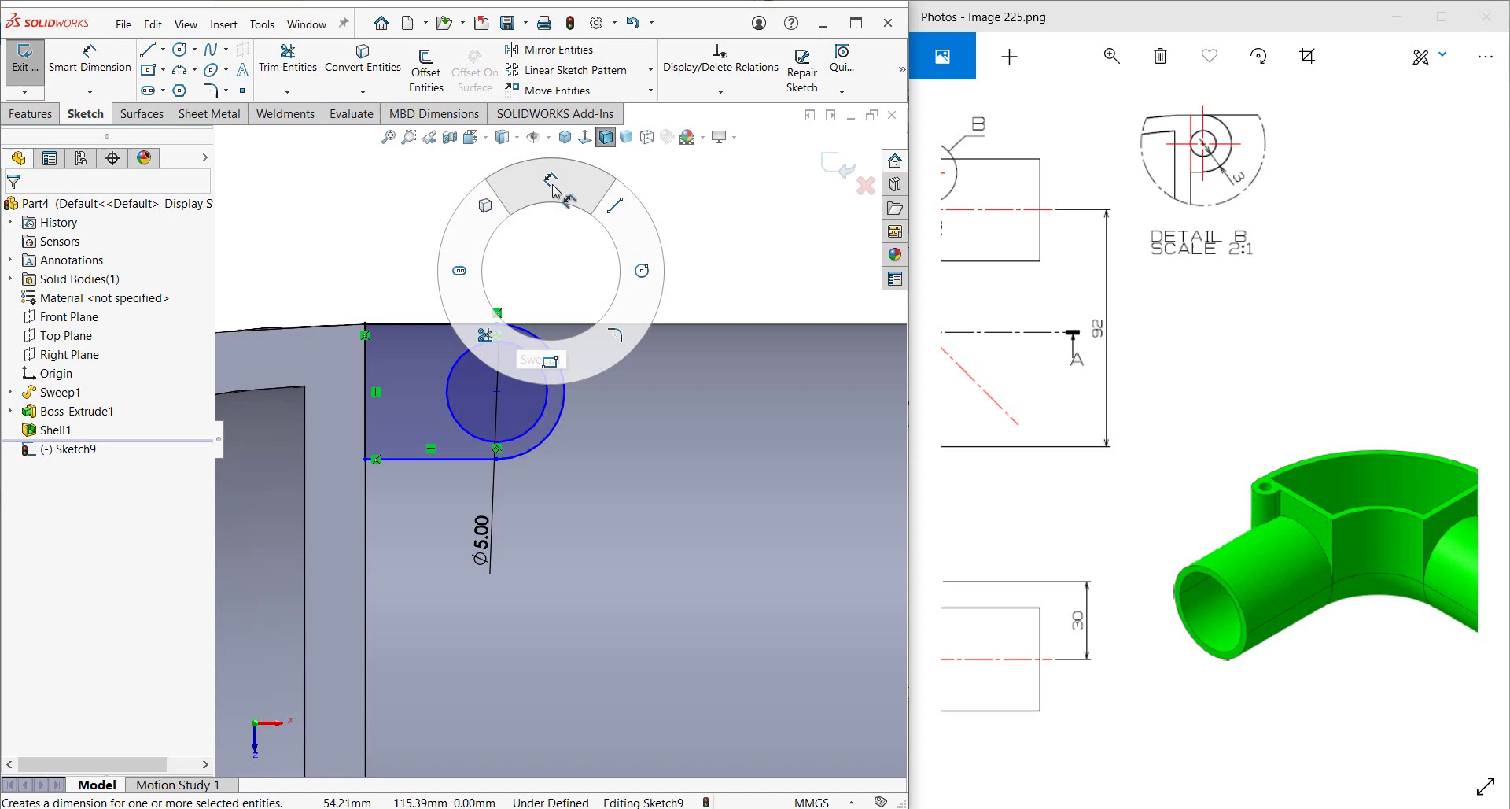
left_click(550, 402)
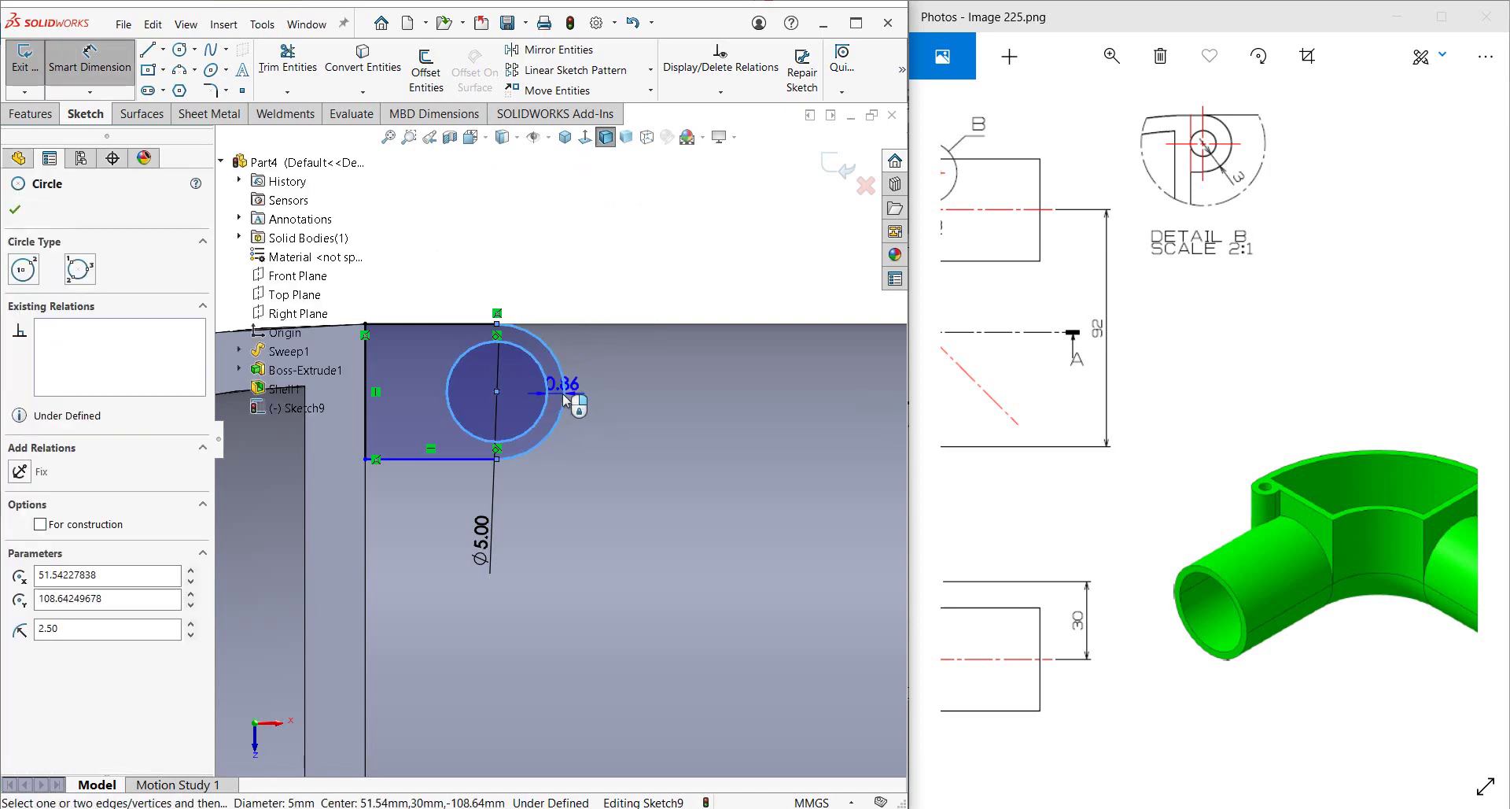
left_click(563, 404)
left_click(553, 244)
type("3")
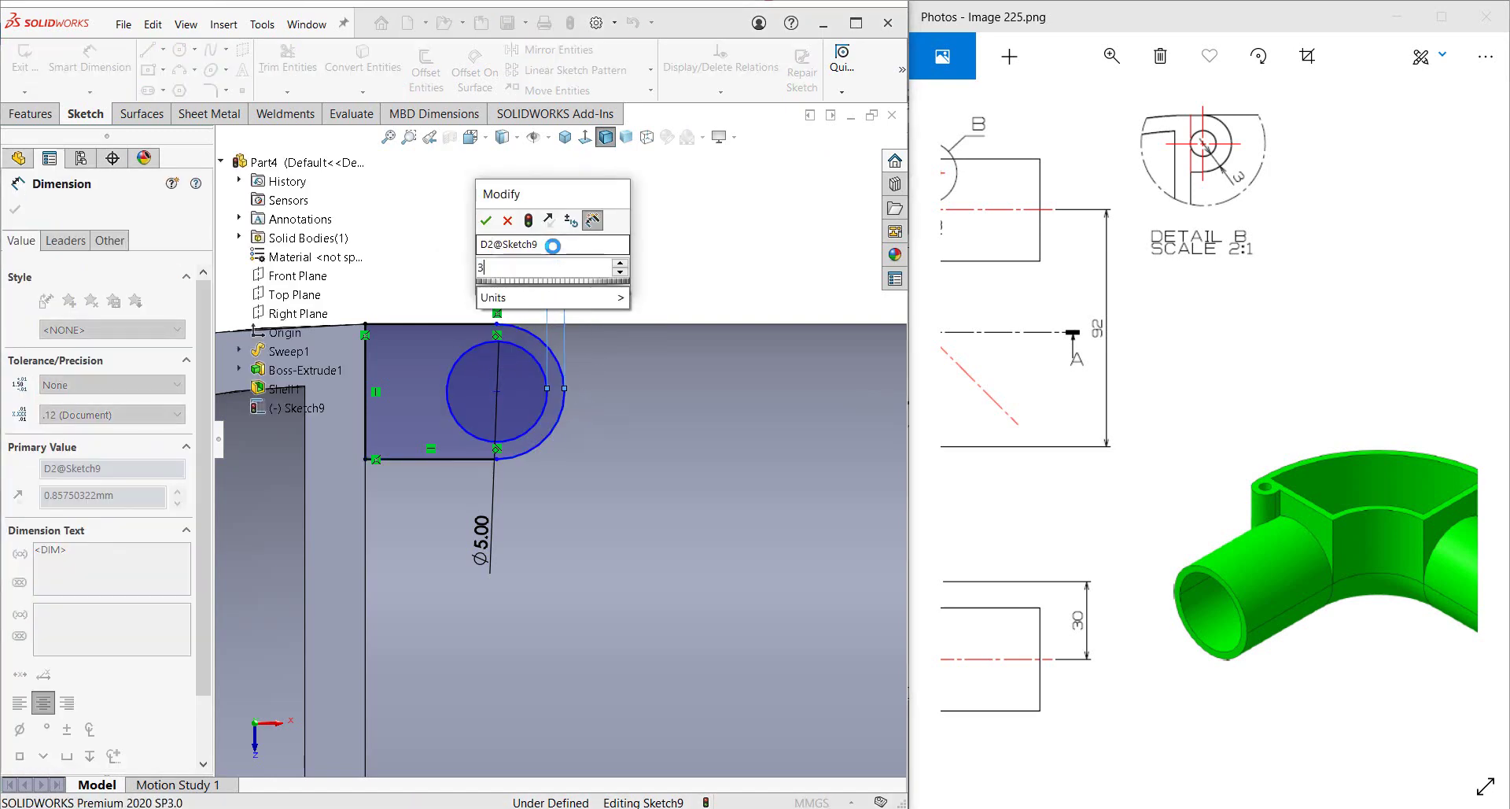
key("Return")
key("Escape")
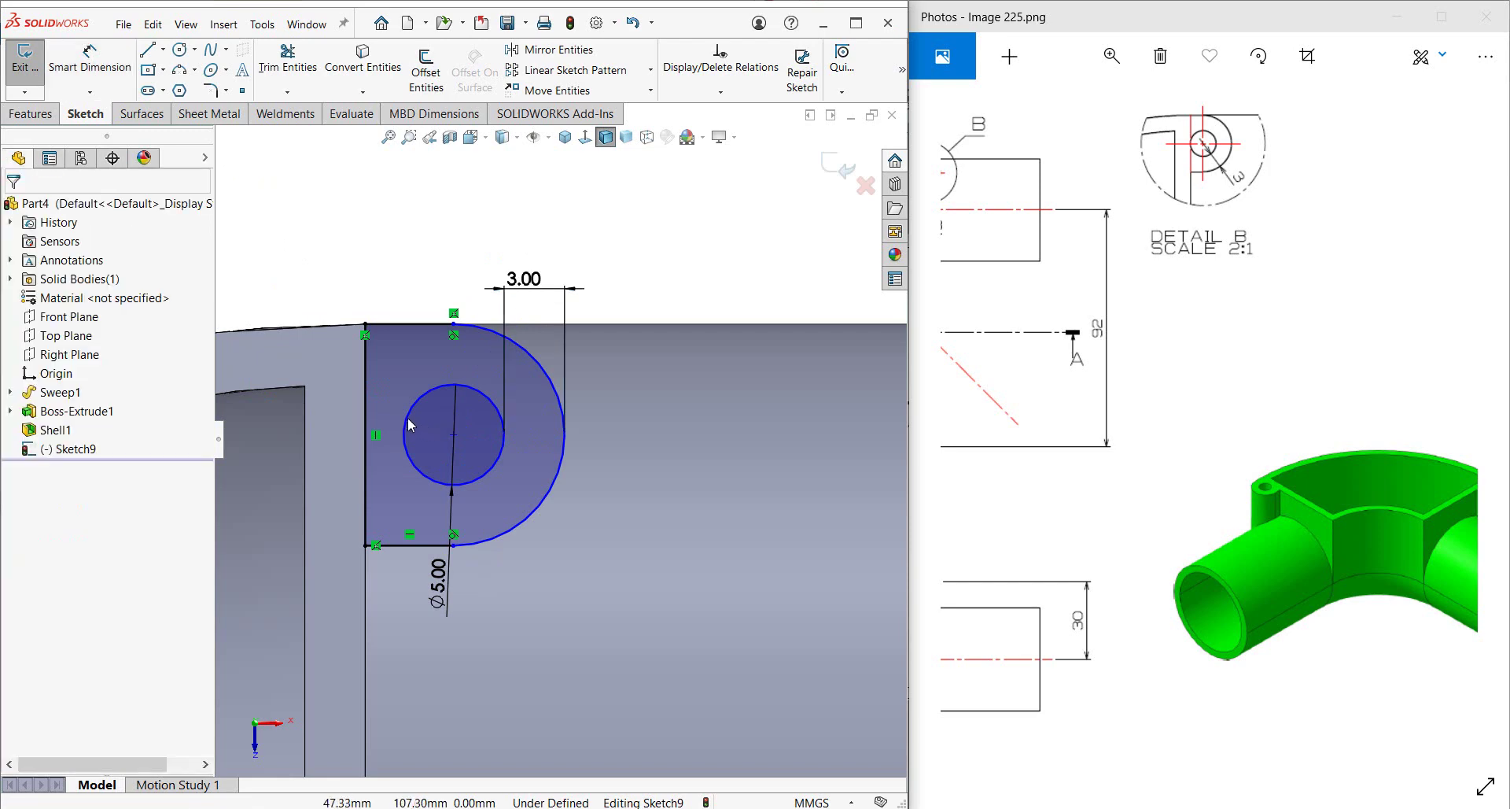
Make the Ø5 circle construction geometry and the lug arc tangent to its side line.
left_click(406, 421)
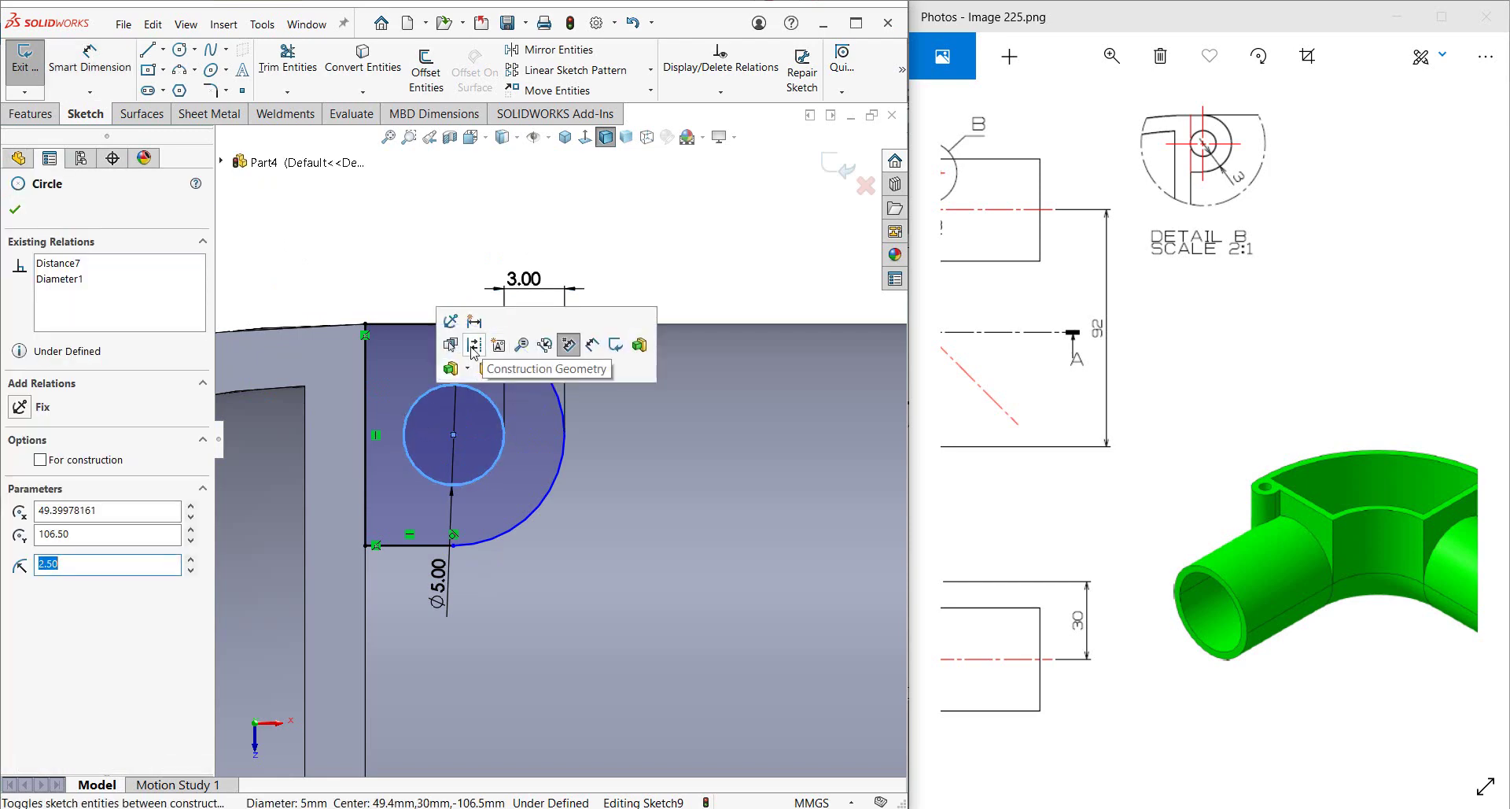
left_click(474, 346)
left_click(414, 404)
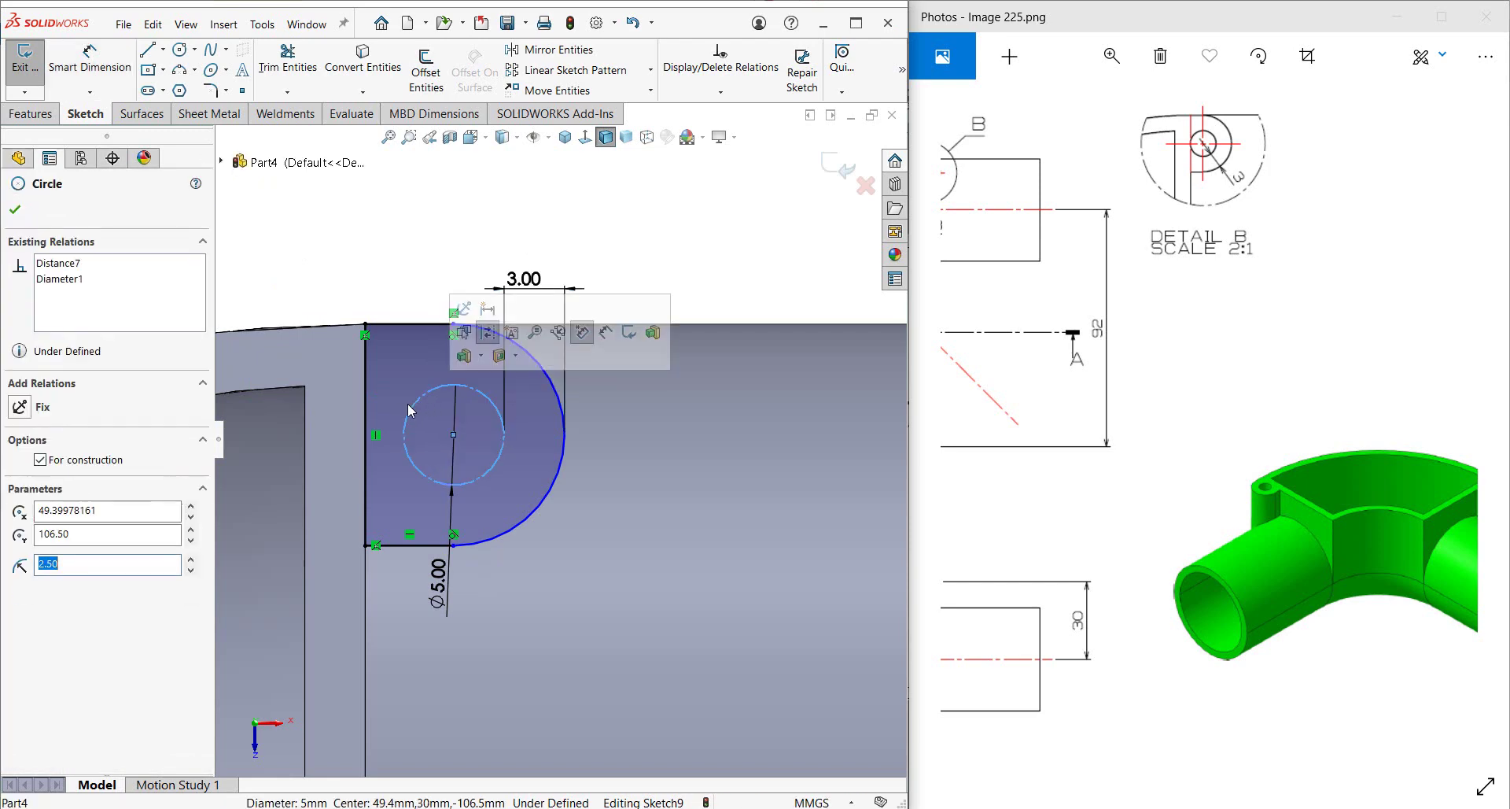
left_click(365, 425, "ctrl")
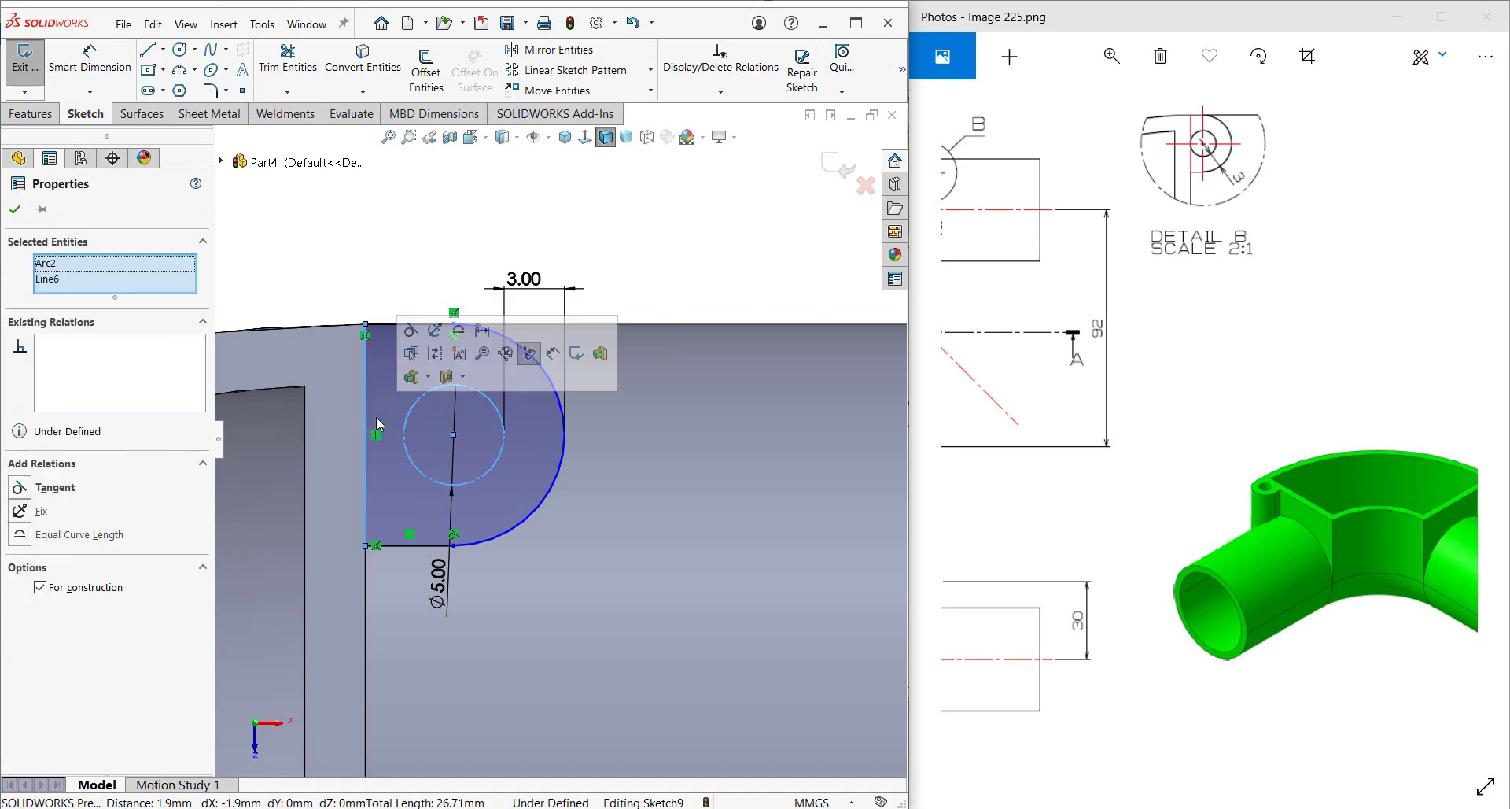
left_click(410, 330)
left_click(504, 260)
scroll(560, 439, "up", 3)
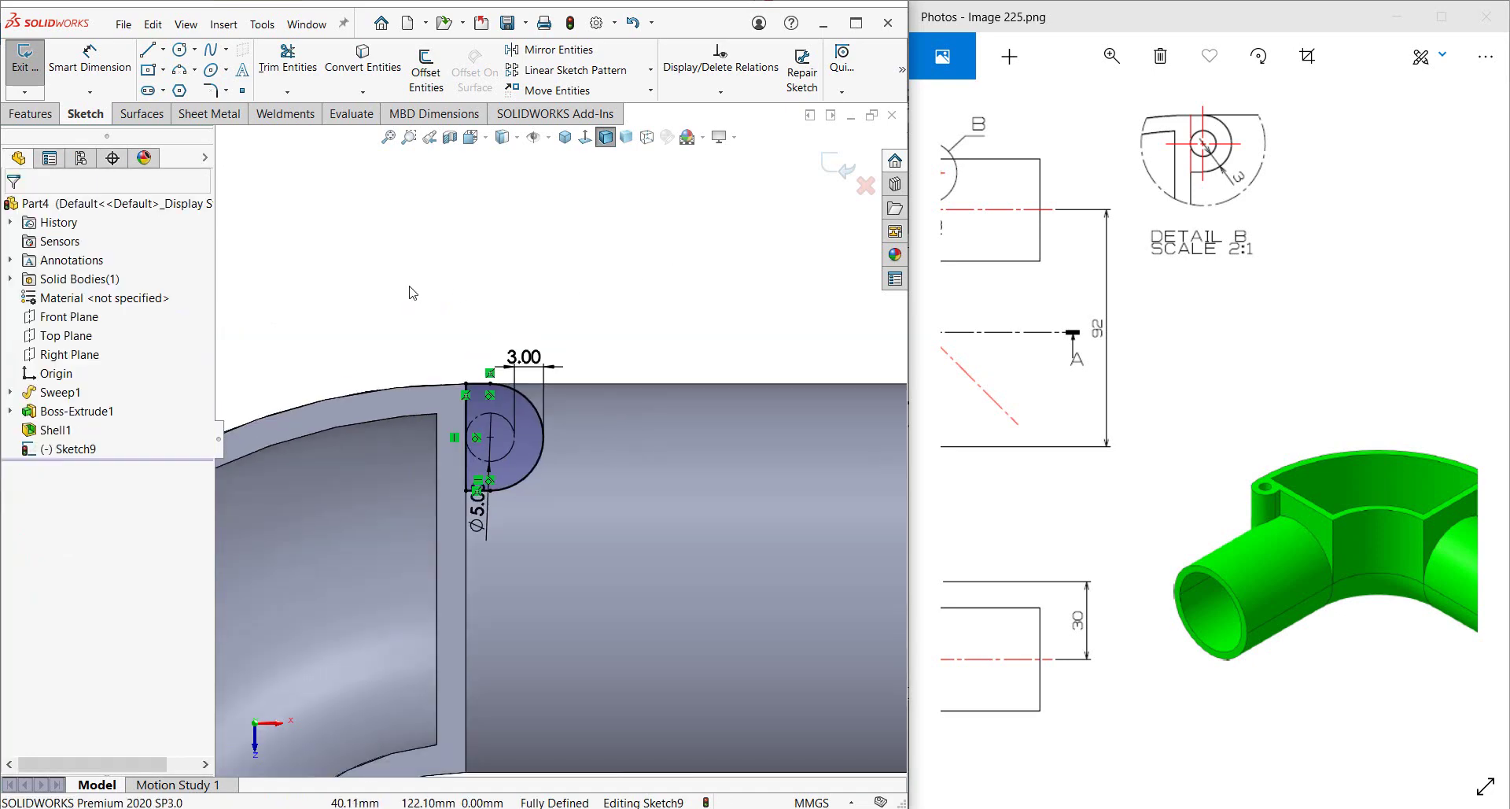
left_click_drag(389, 284, 616, 540)
Draw the second lug outline with a rounded end at the elbow's lower joint.
left_click(546, 268)
scroll(550, 472, "up", 3)
scroll(340, 612, "down", 2)
scroll(463, 434, "down", 3)
scroll(462, 434, "down", 2)
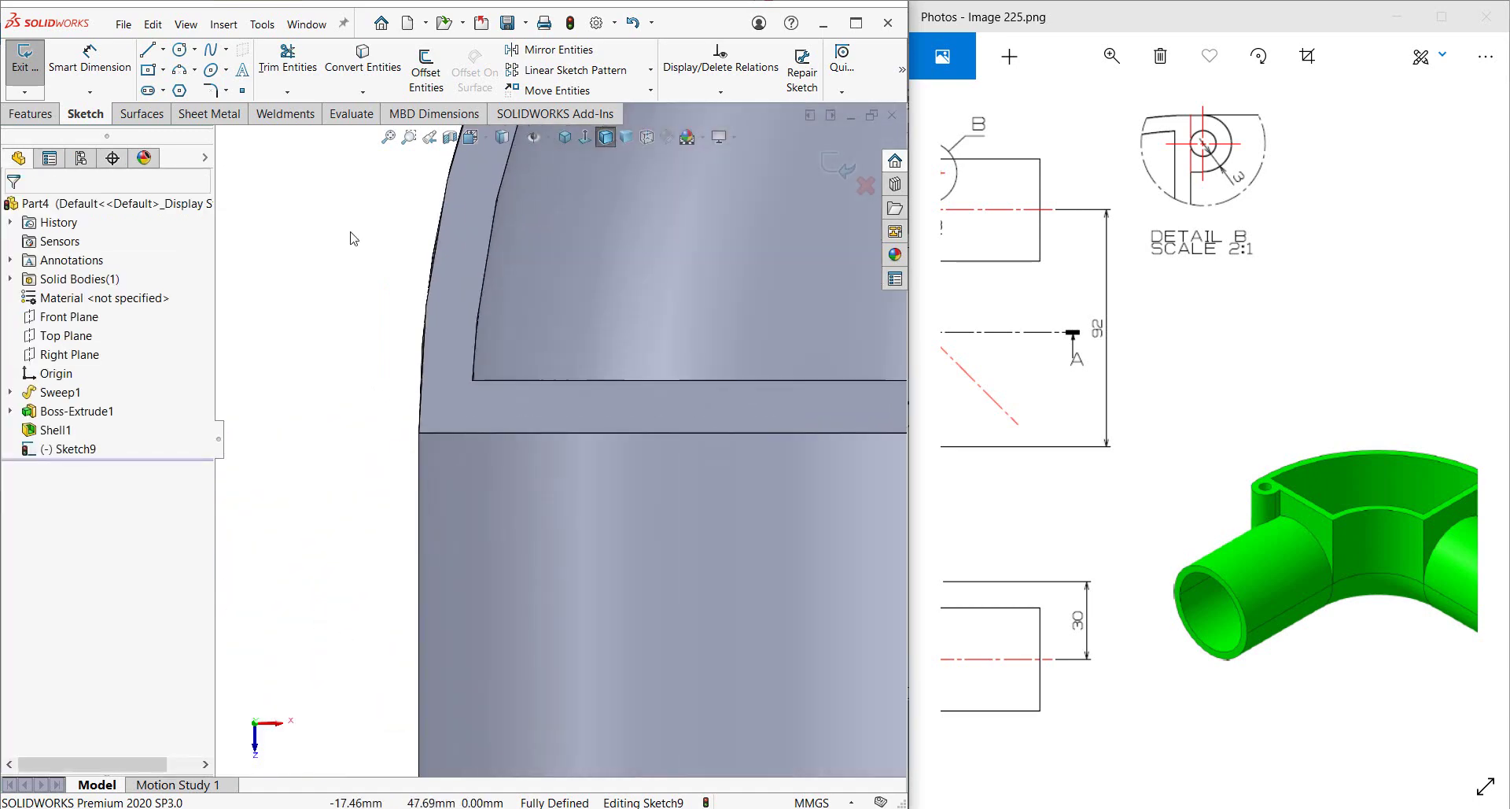
left_click(149, 52)
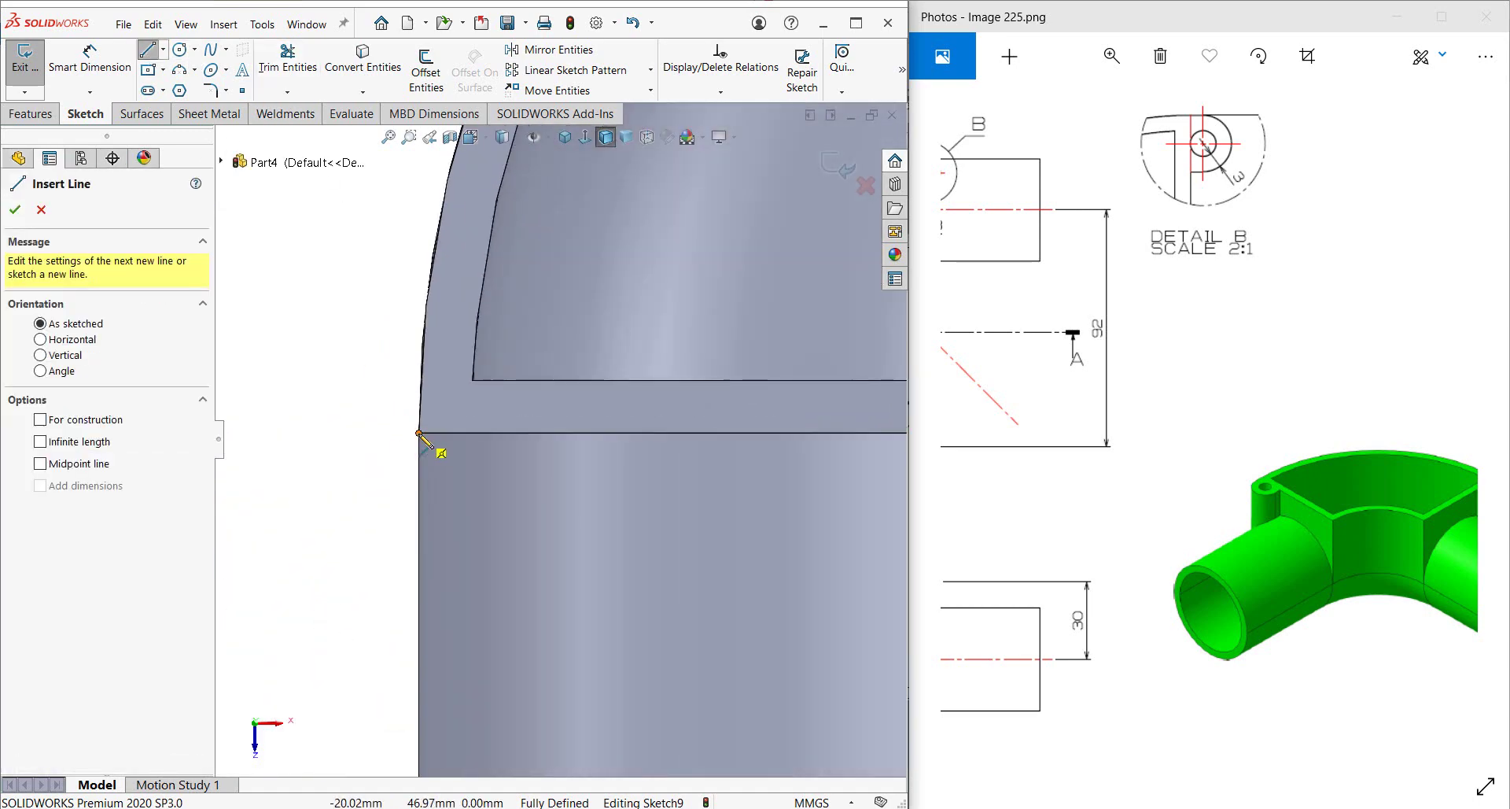
left_click(418, 433)
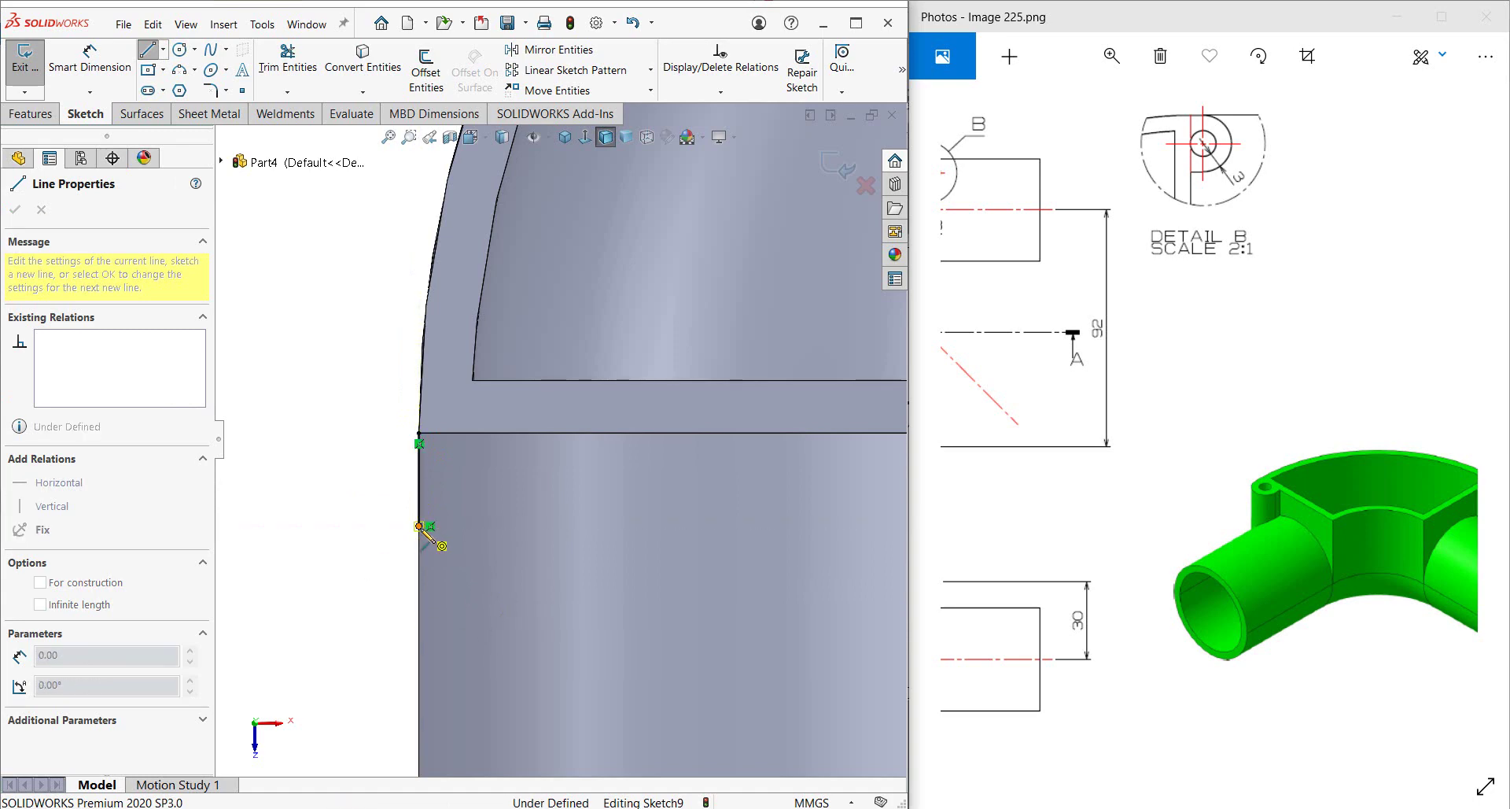
left_click(420, 525)
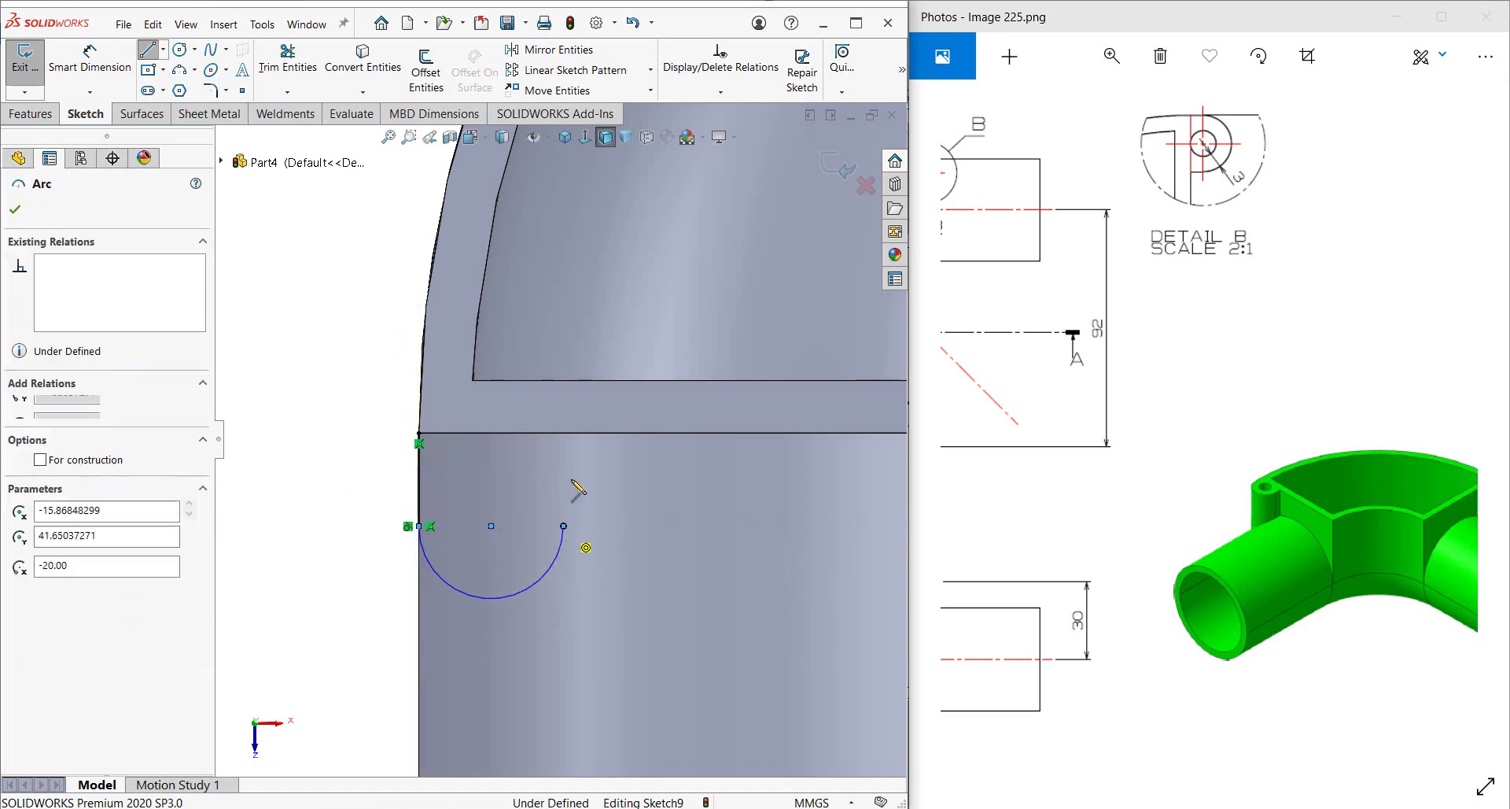
left_click(564, 525)
left_click(563, 432)
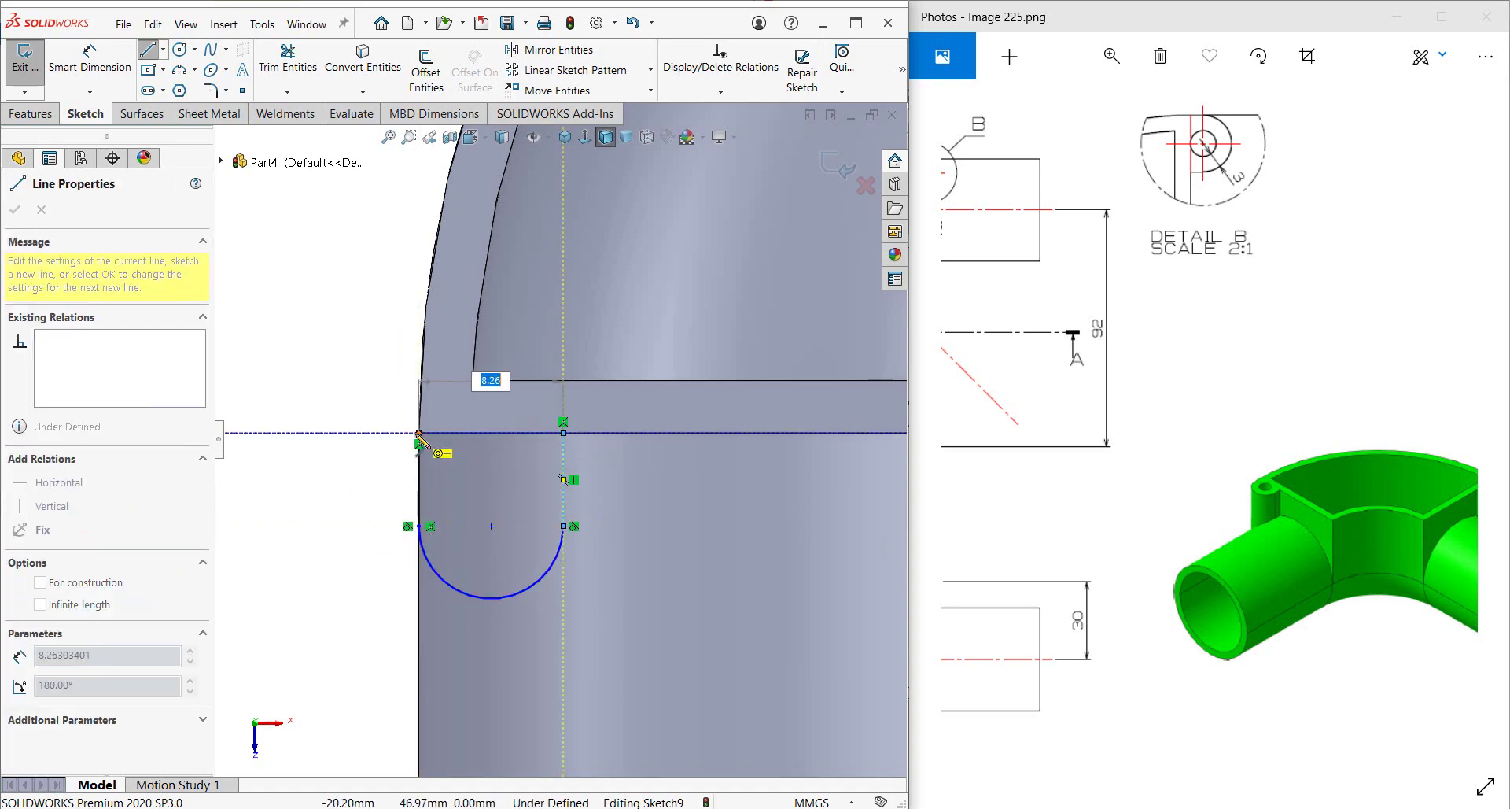
left_click(418, 433)
key("c")
Add a Ø5 circle at the lug's arc centre and make it construction geometry.
left_click(493, 527)
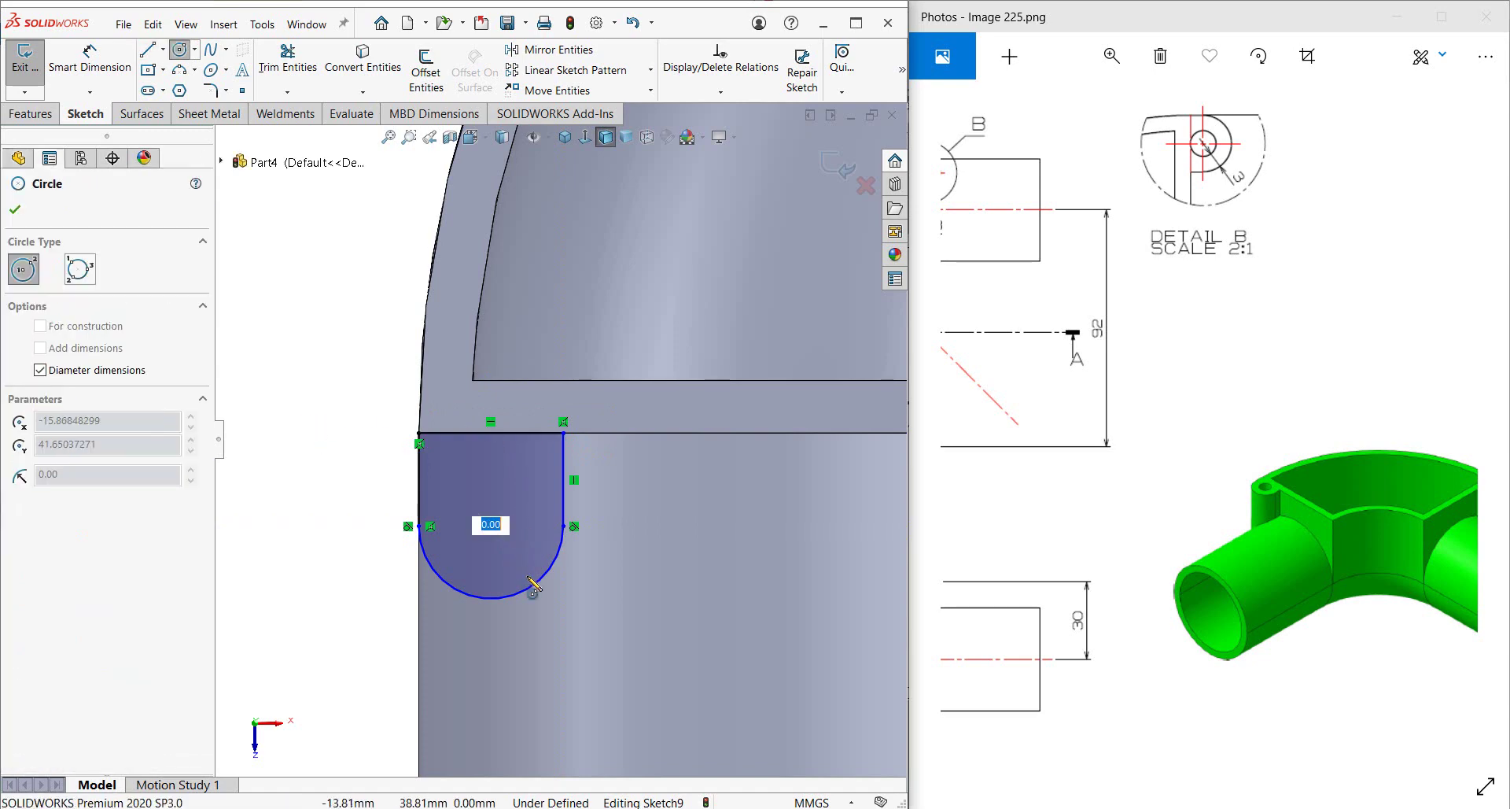
type("5")
key("Return")
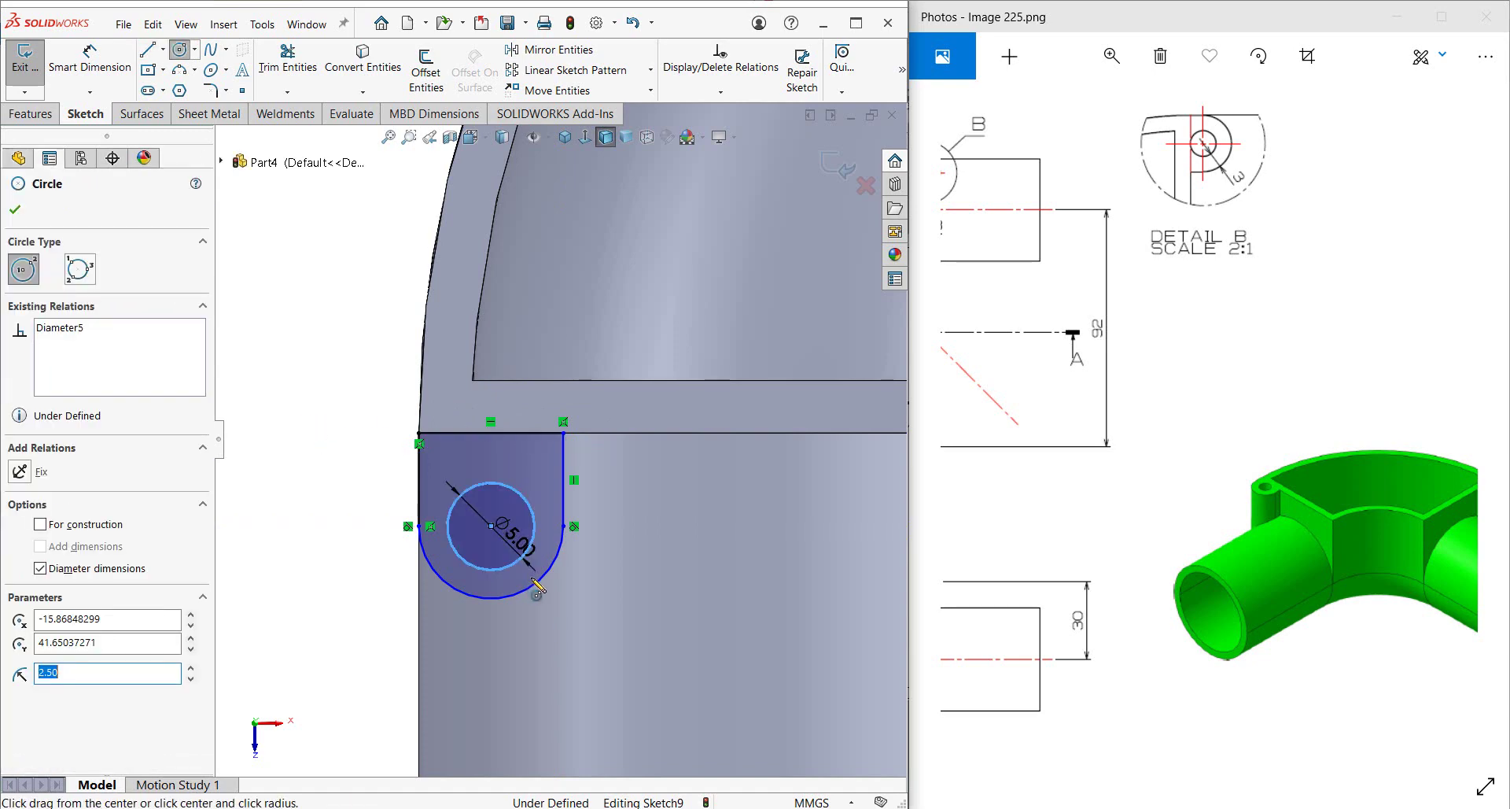
key("Escape")
left_click(538, 539)
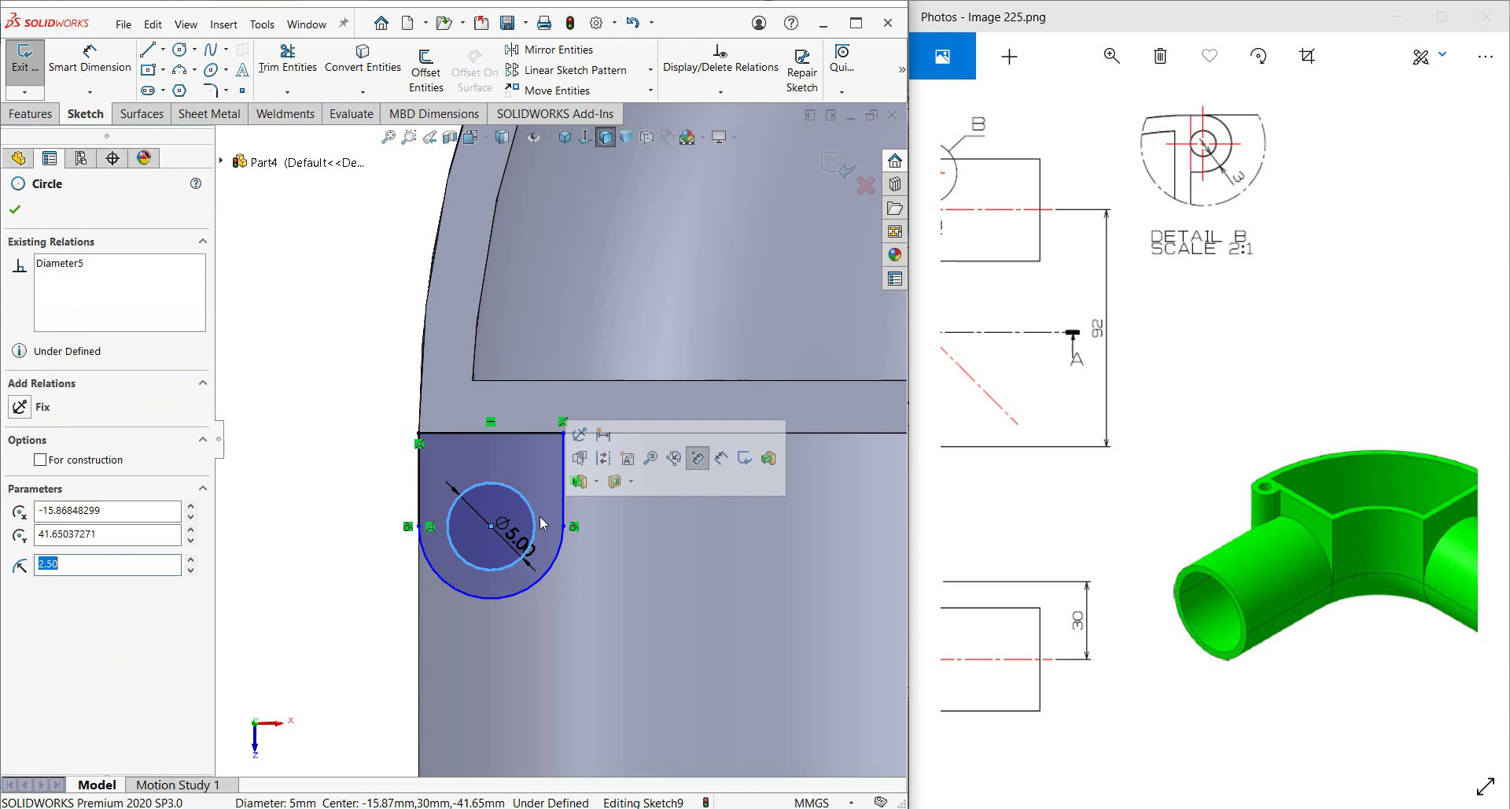
left_click(611, 461)
Dimension the circle 3 mm from the edge and make it tangent to the lug's top line.
scroll(1041, 375, "left", 5)
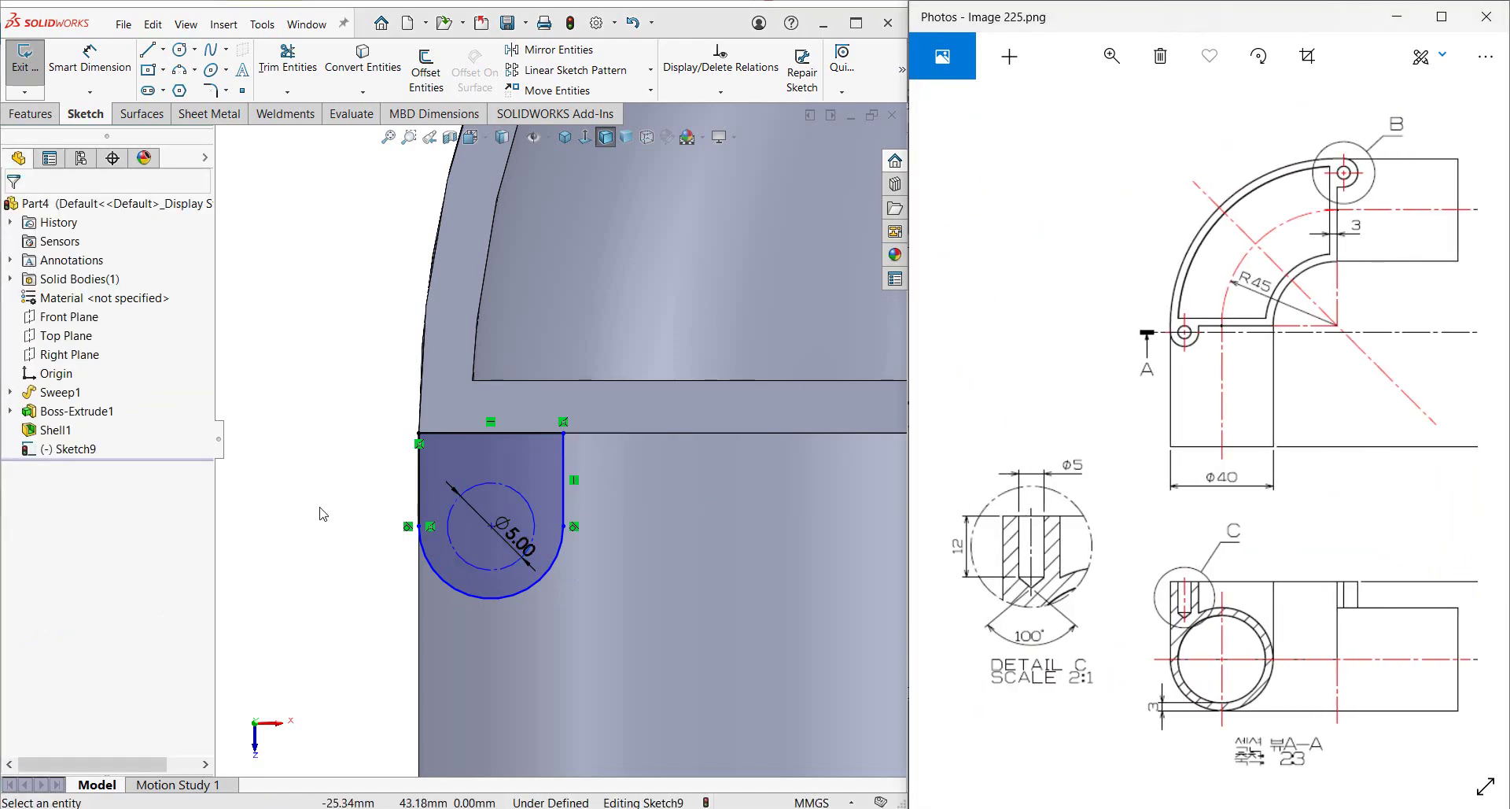
right_click_drag(322, 513, 324, 391)
left_click(521, 559)
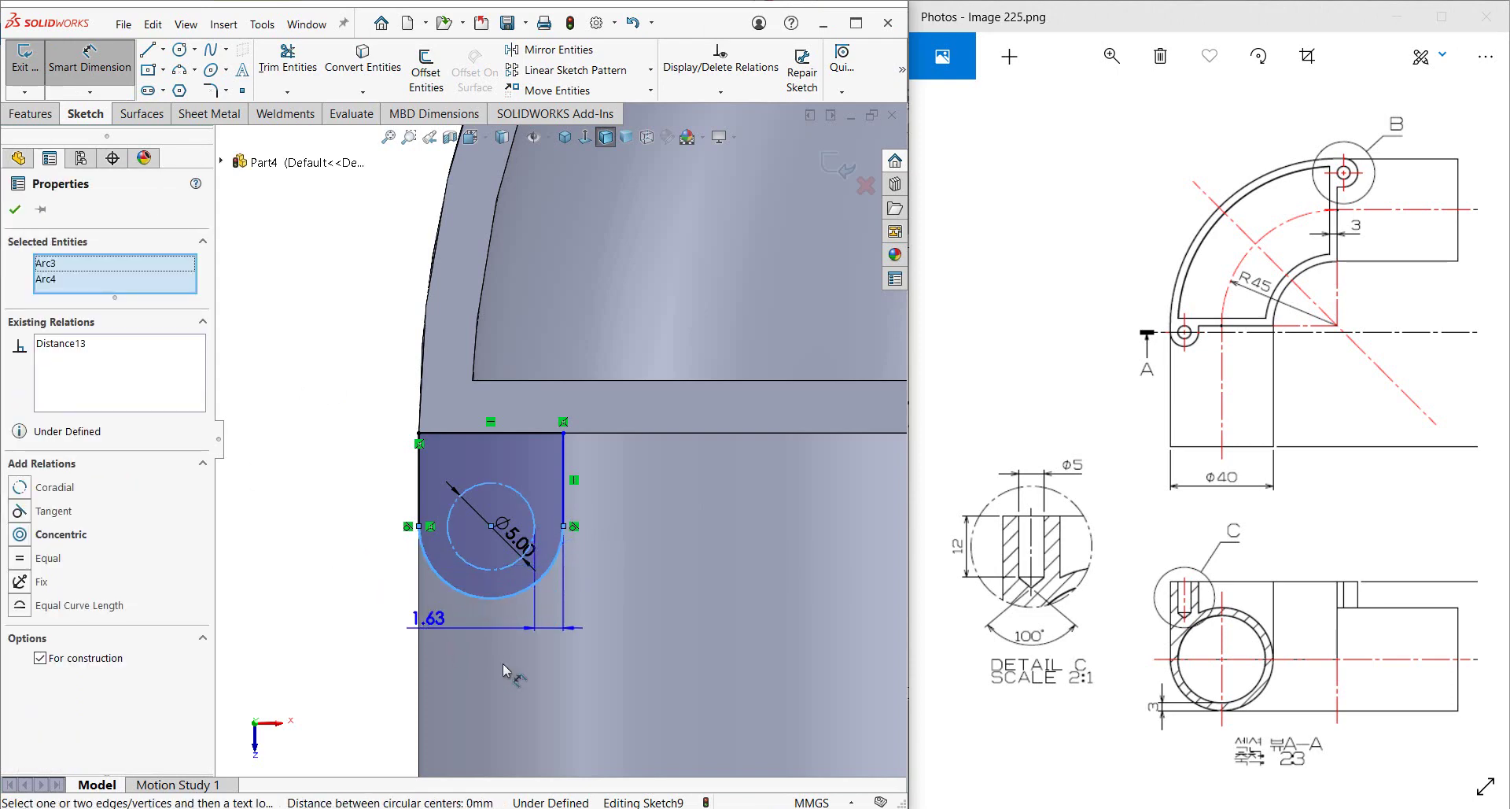
left_click(553, 677)
type("3")
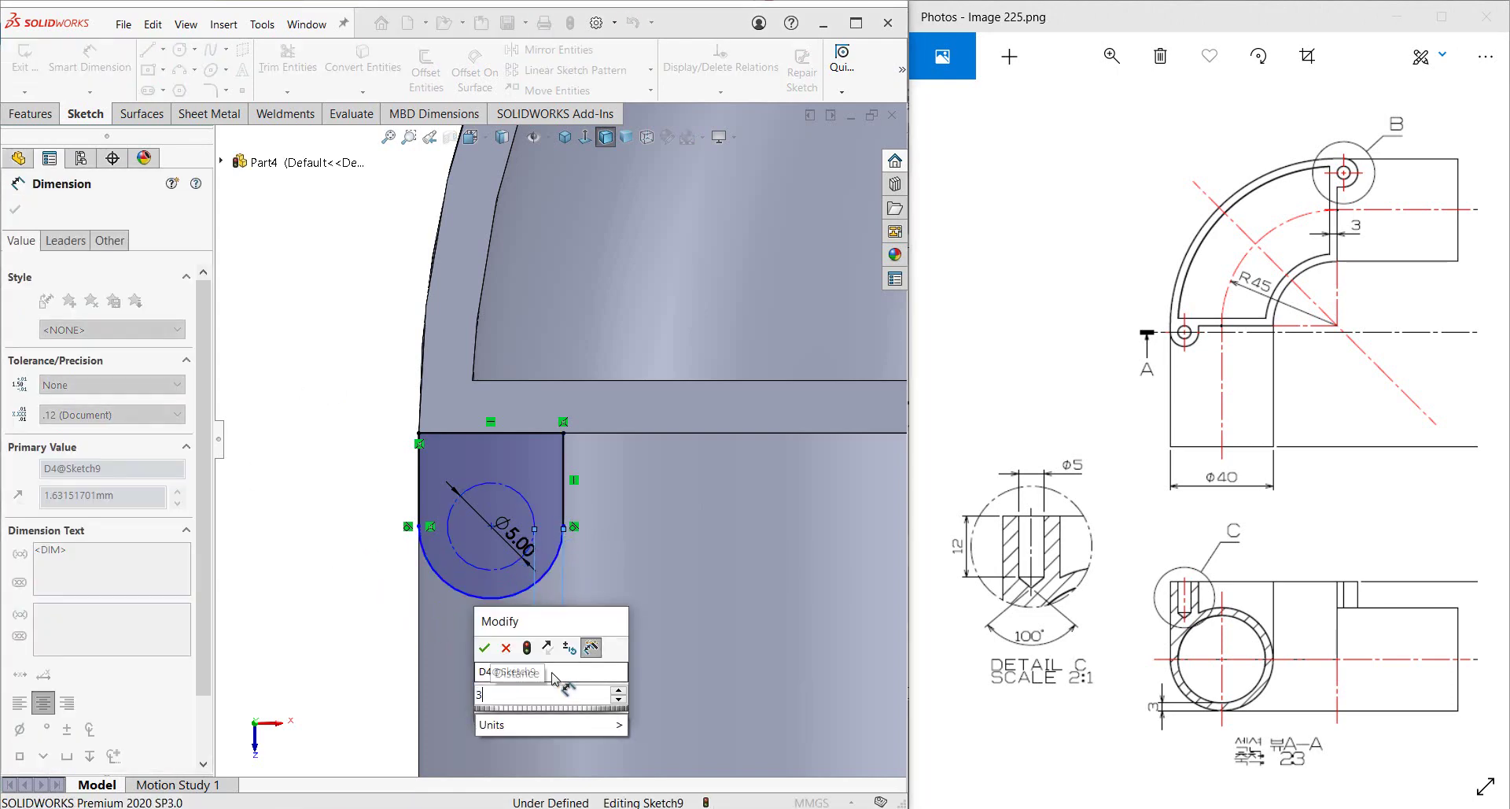
key("Return")
left_click(541, 491)
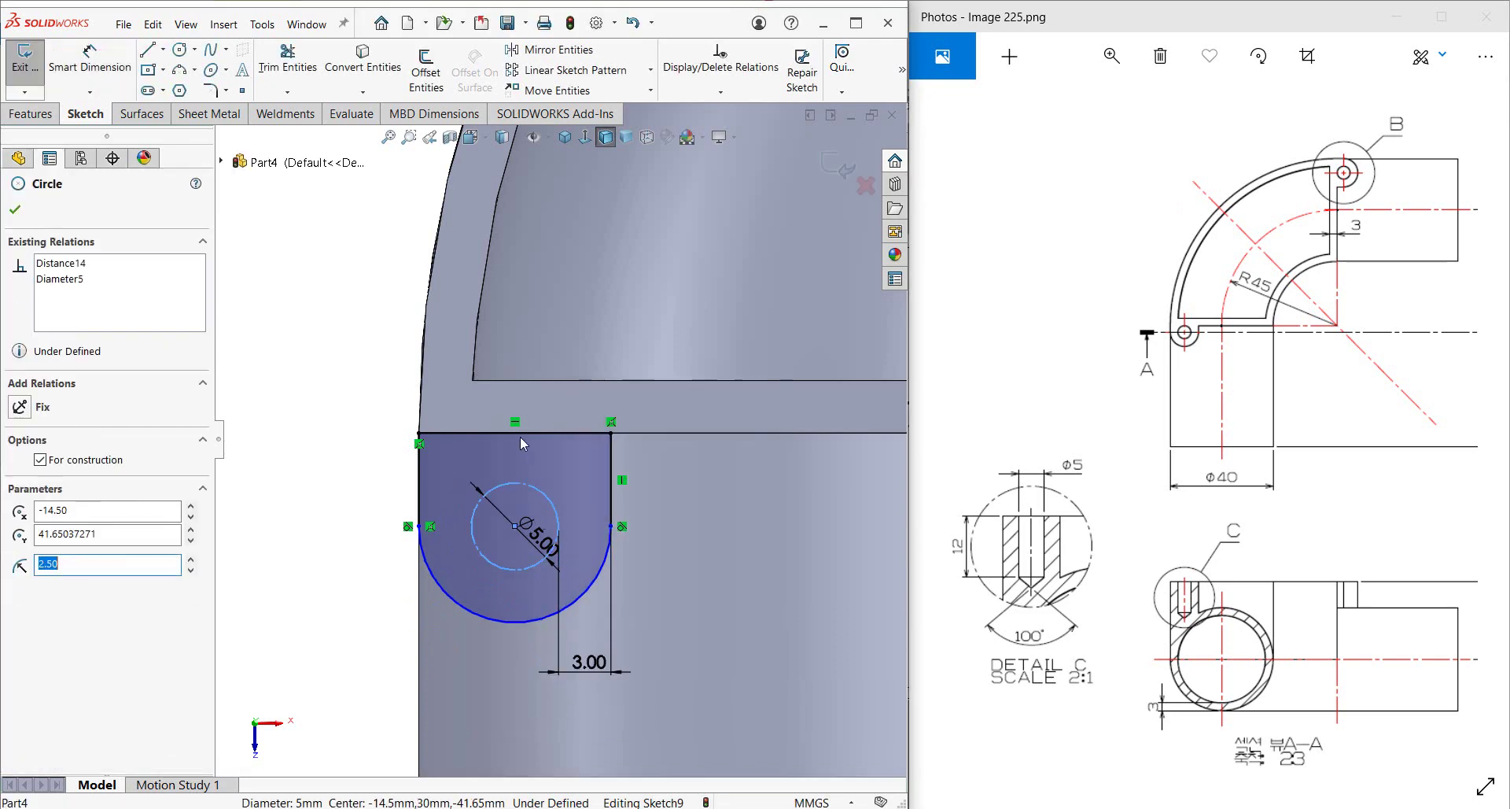
left_click(520, 432, "ctrl")
left_click(572, 343)
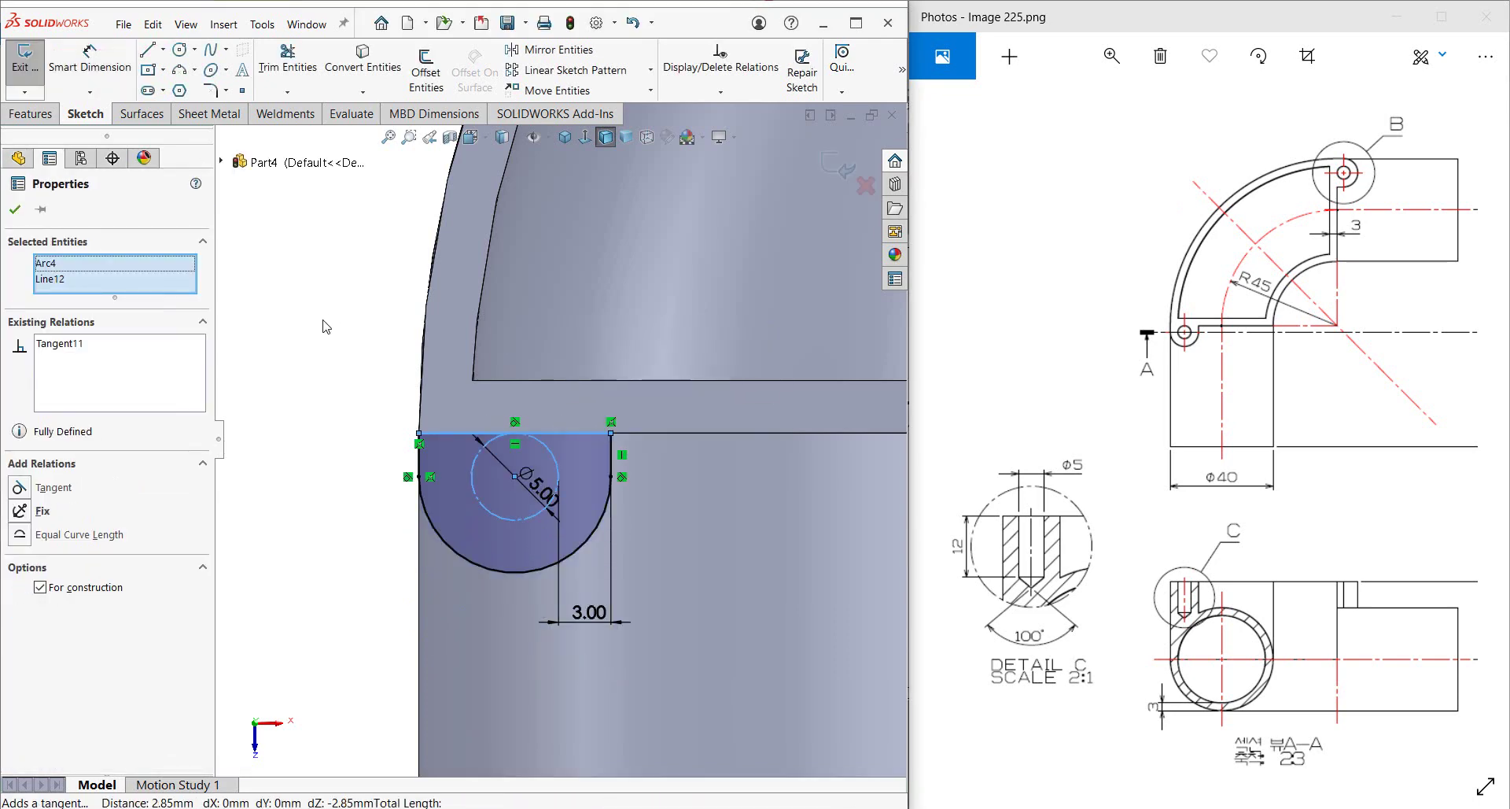
left_click(319, 339)
scroll(319, 339, "up", 5)
Extrude both lug sketches downward Up To Next as Boss-Extrude2.
left_click(33, 114)
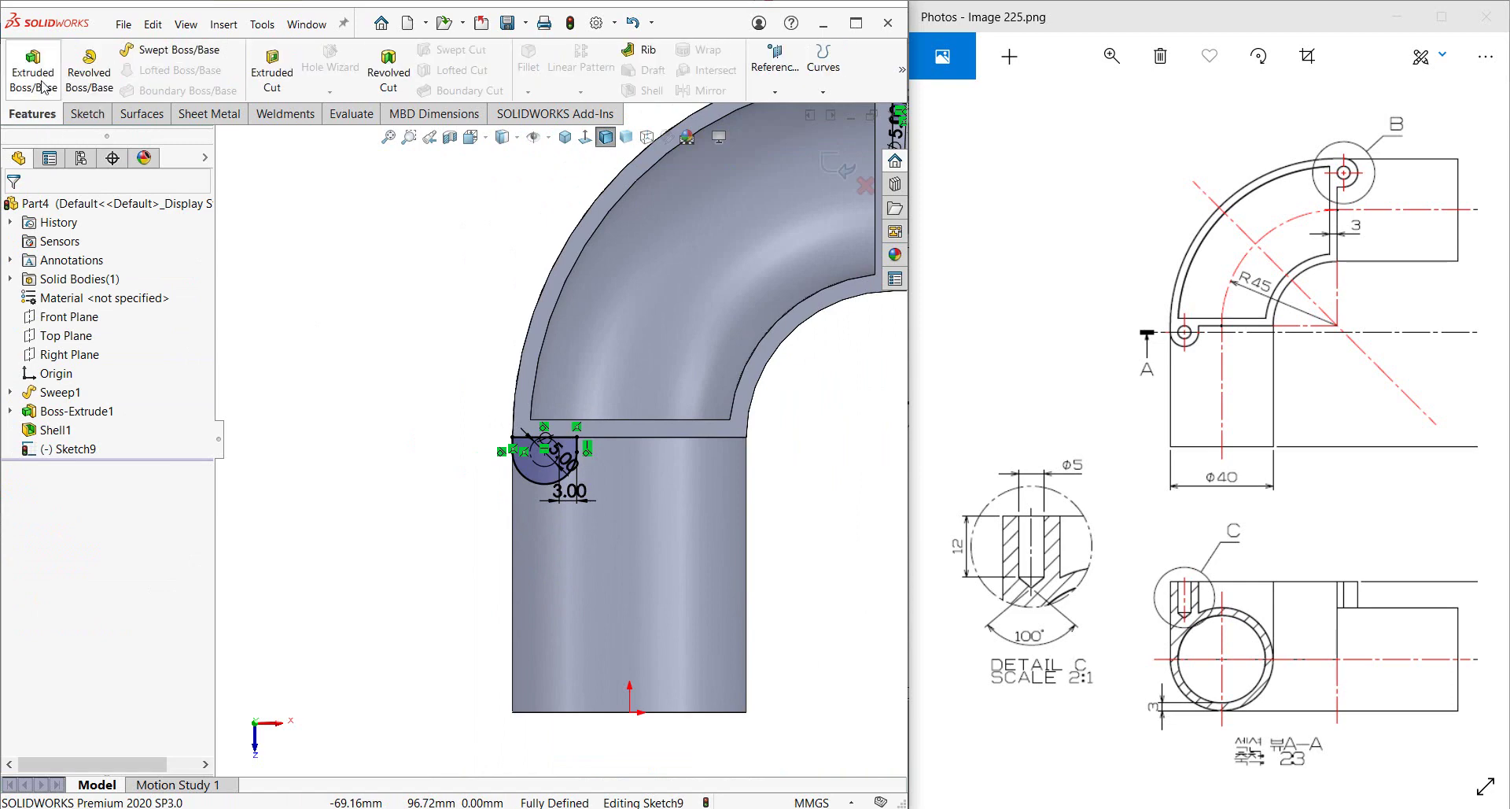
left_click(33, 67)
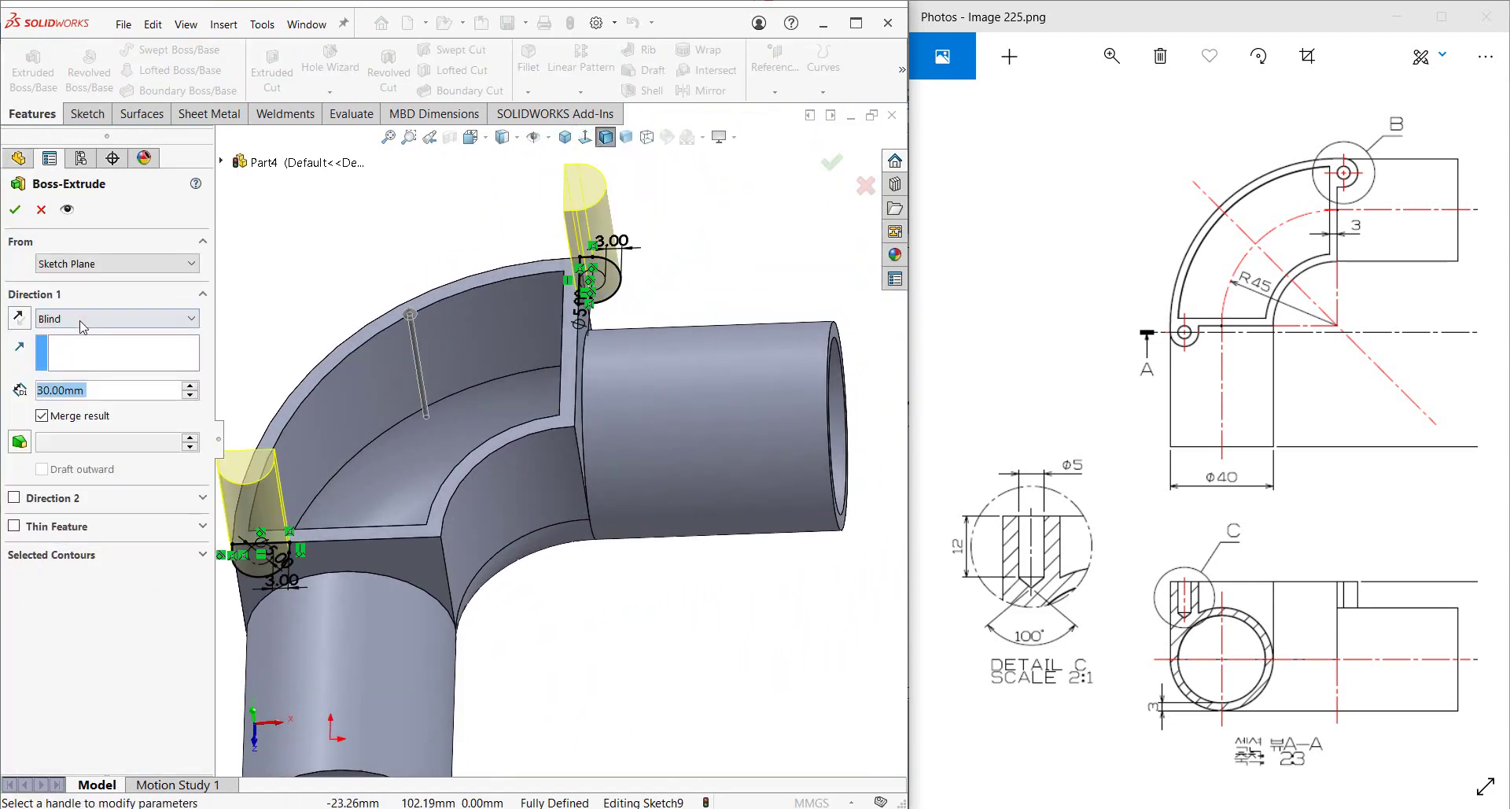
left_click(20, 319)
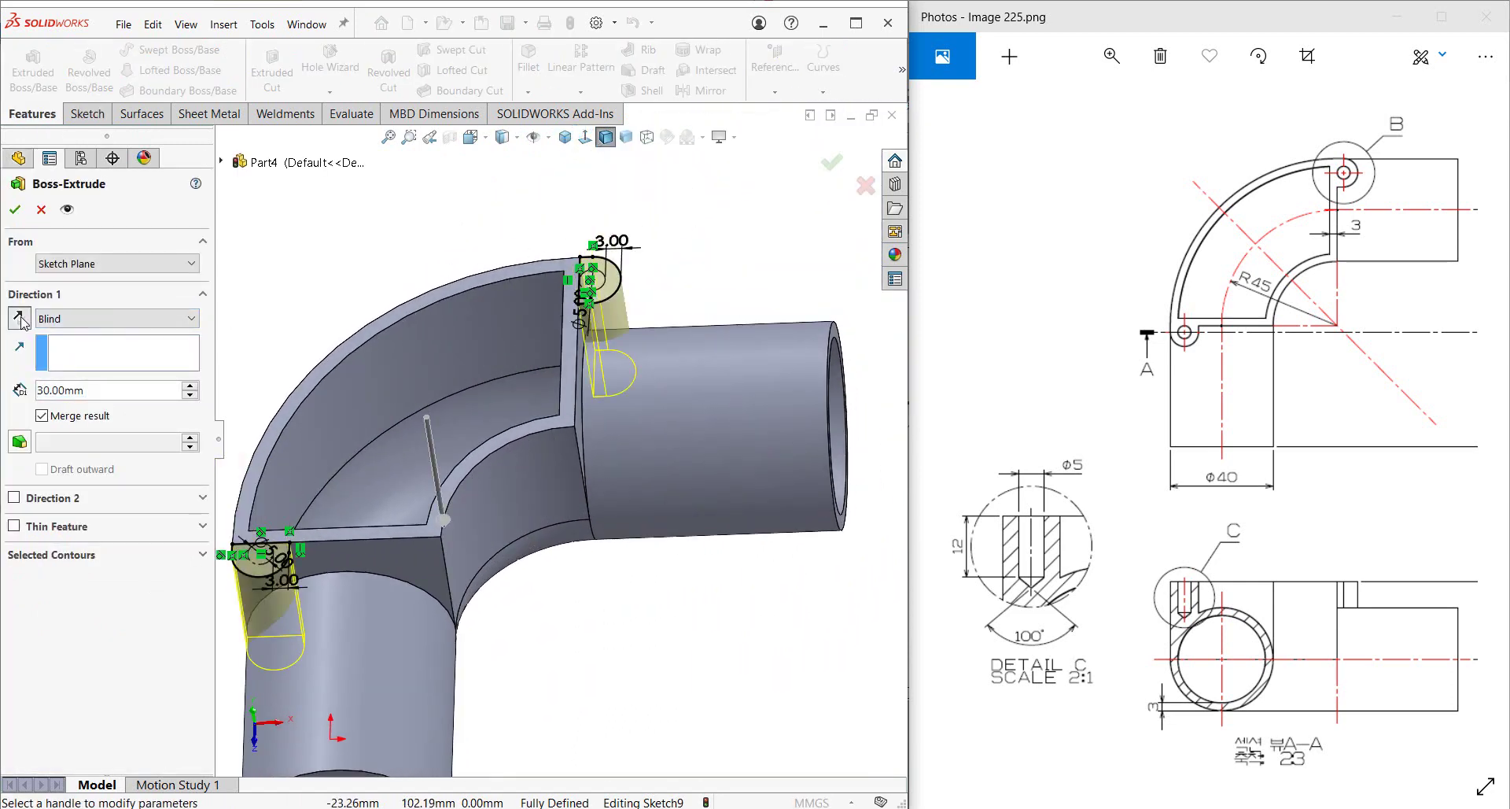
left_click(71, 318)
left_click(70, 364)
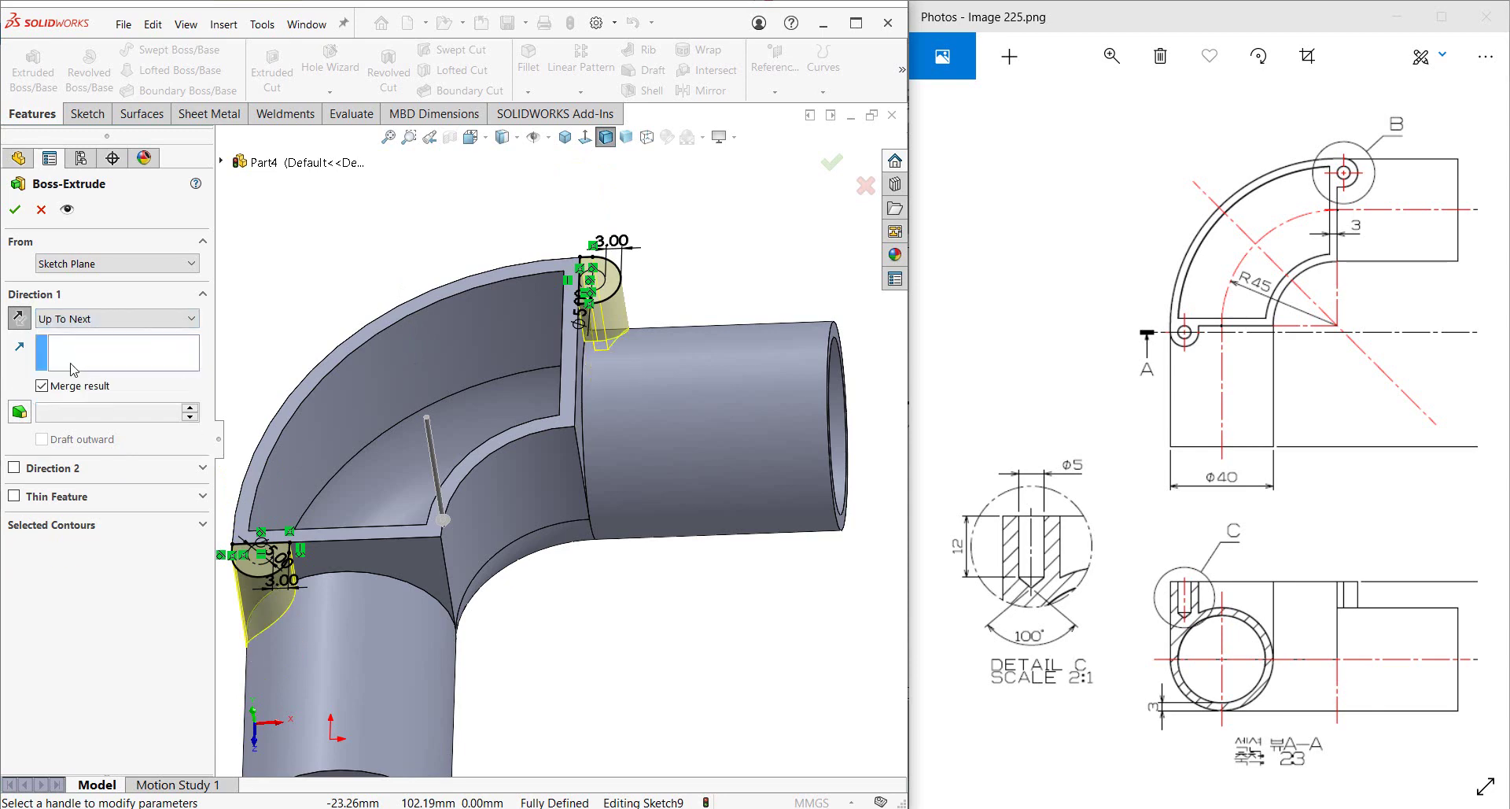
left_click(14, 211)
Check the reference drawing, then show the elbow with its new lugs in isometric view.
left_click(676, 719)
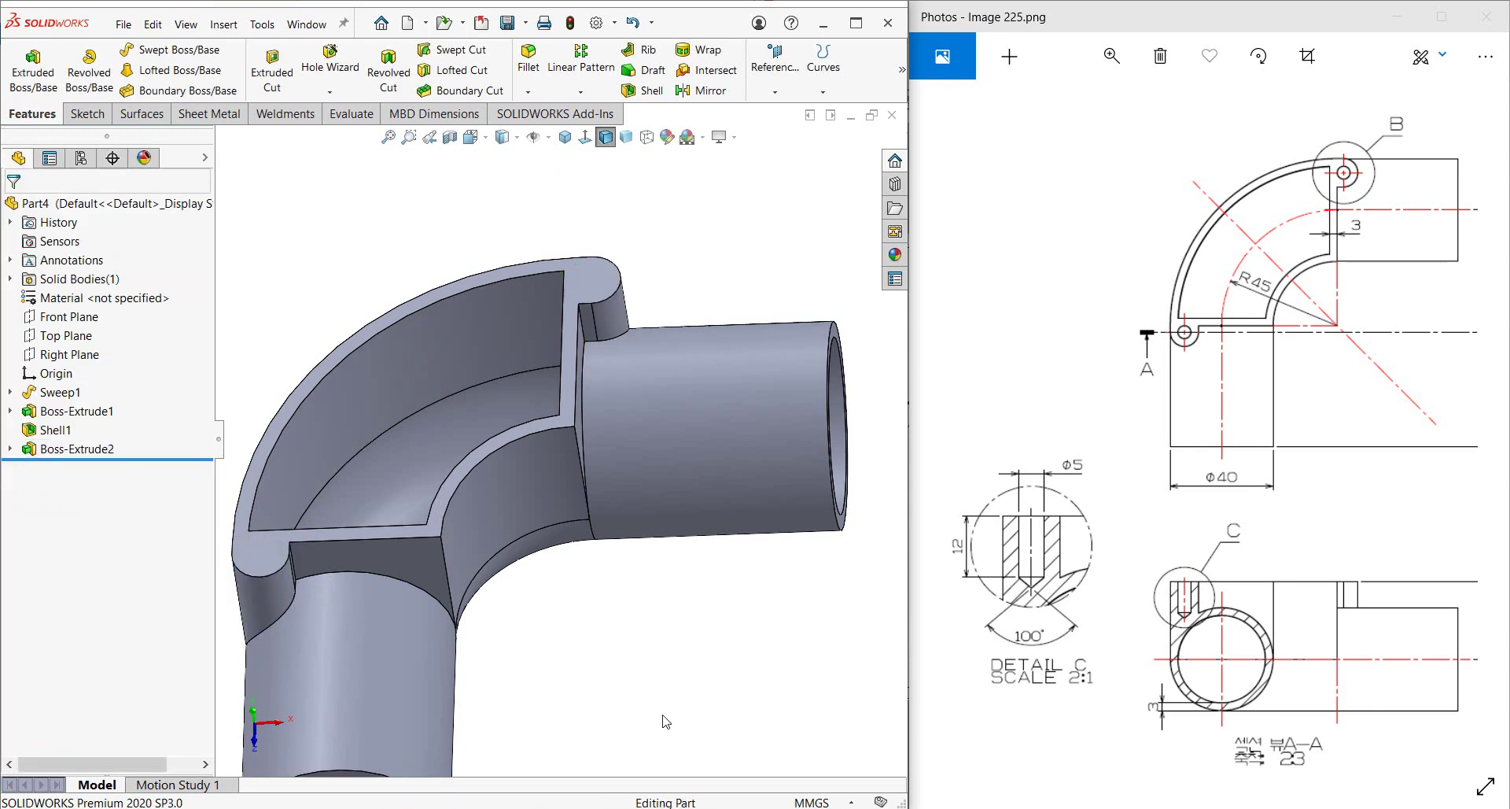
left_click(1154, 654)
scroll(1195, 527, "right", 5)
scroll(1220, 535, "right", 3)
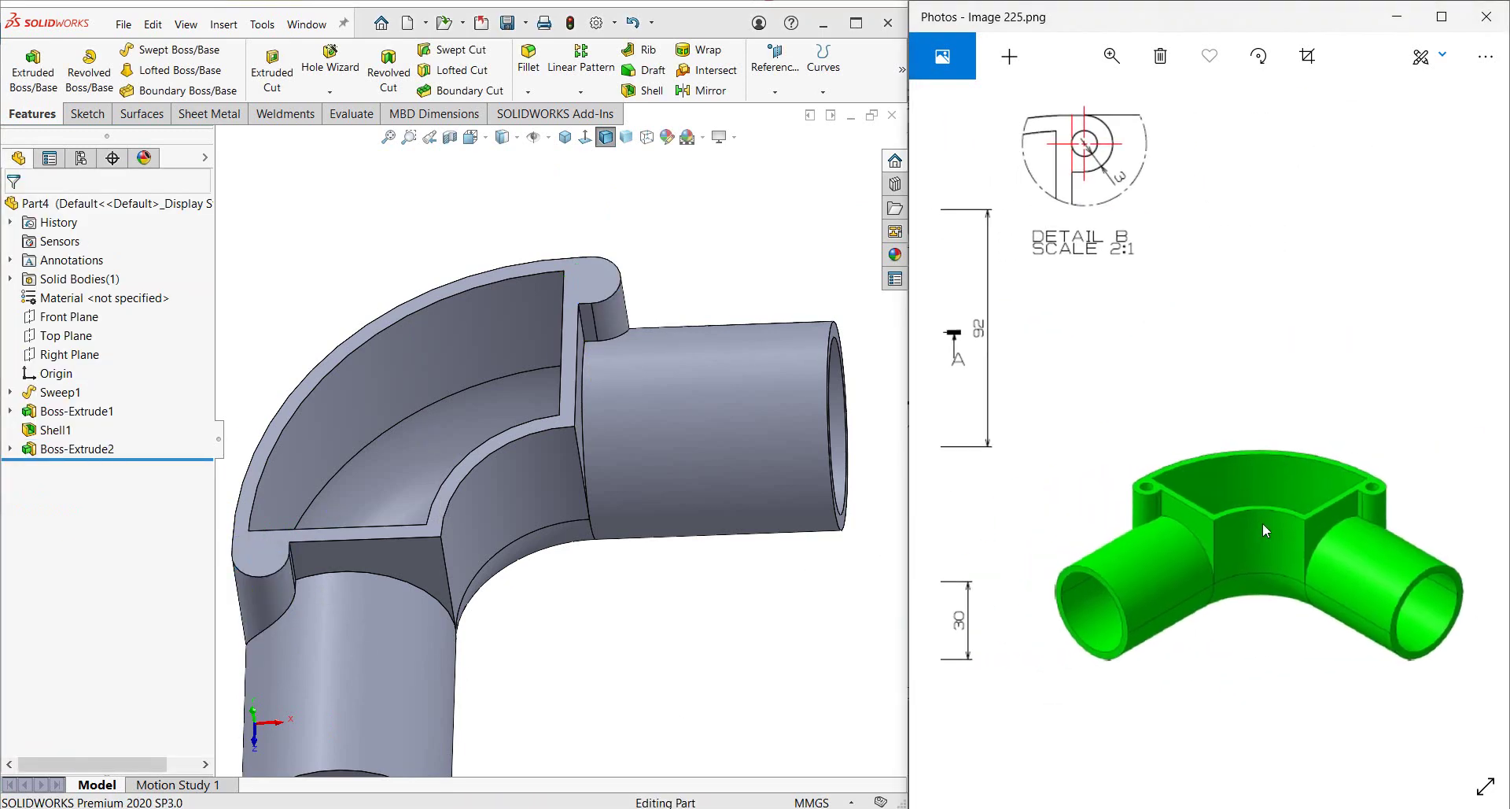
left_click(565, 138)
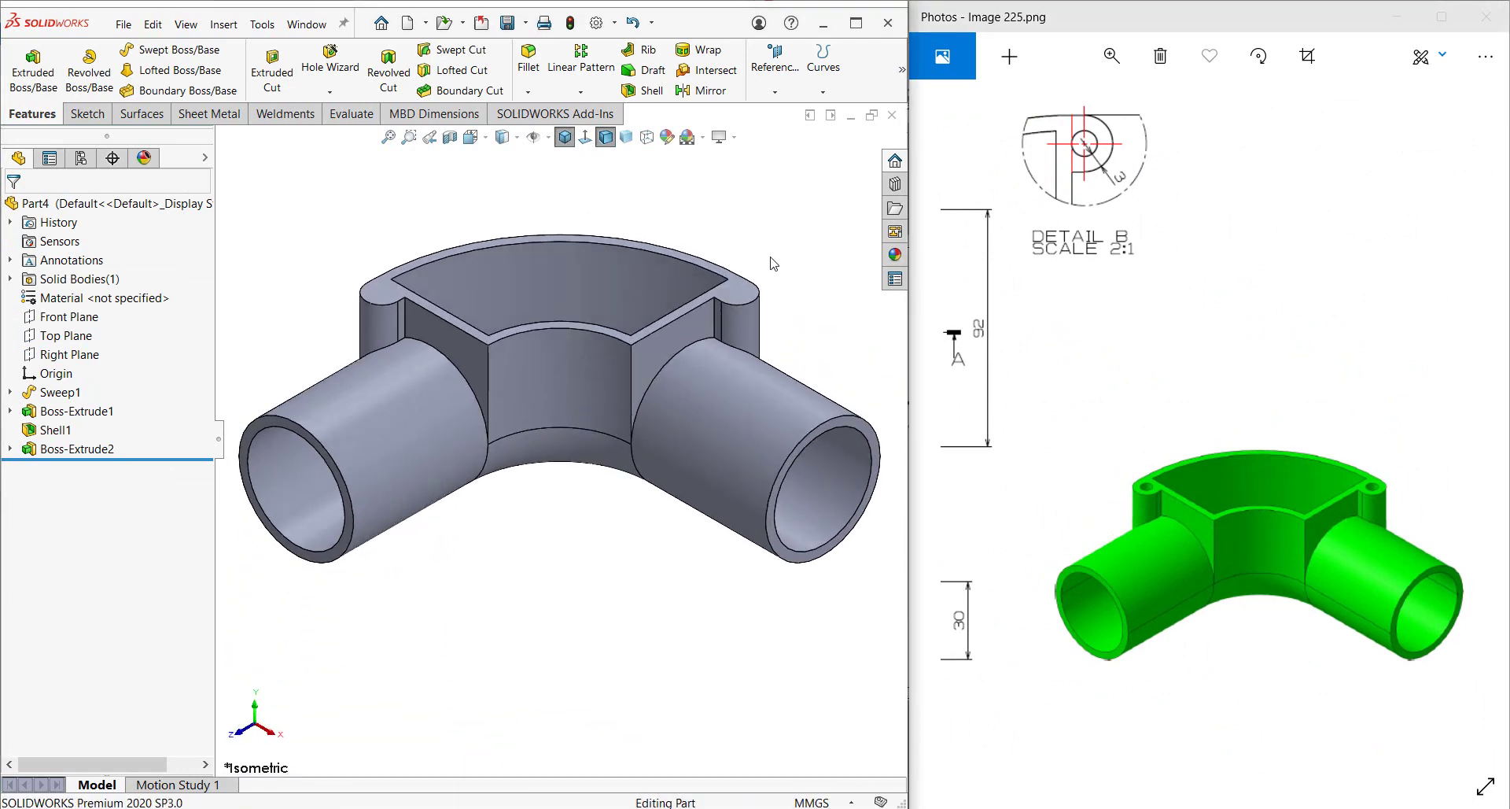
scroll(399, 301, "down", 2)
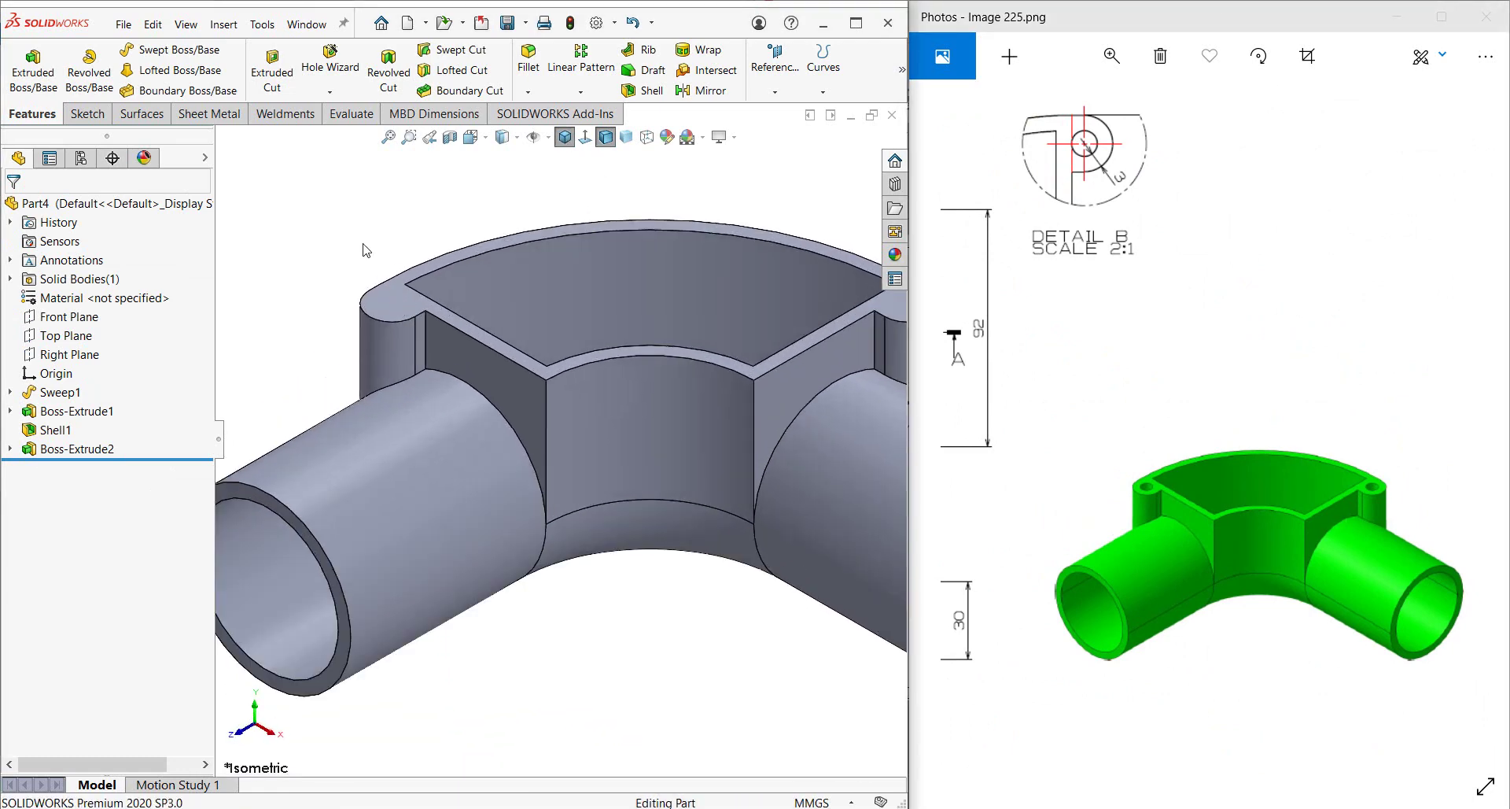
Start a Hole Wizard drilled hole and set its size to Ø5.0.
left_click(330, 70)
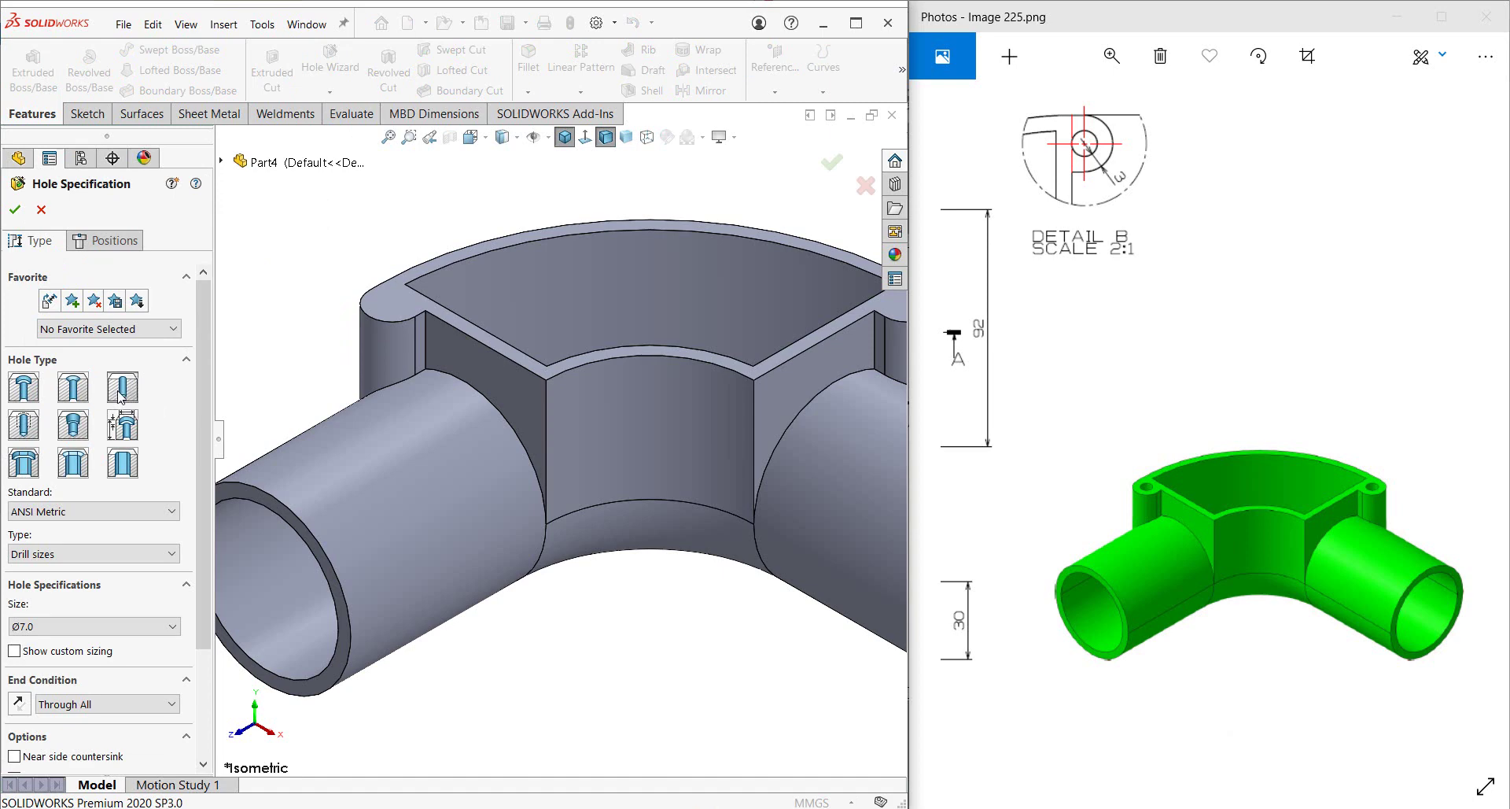
key("f")
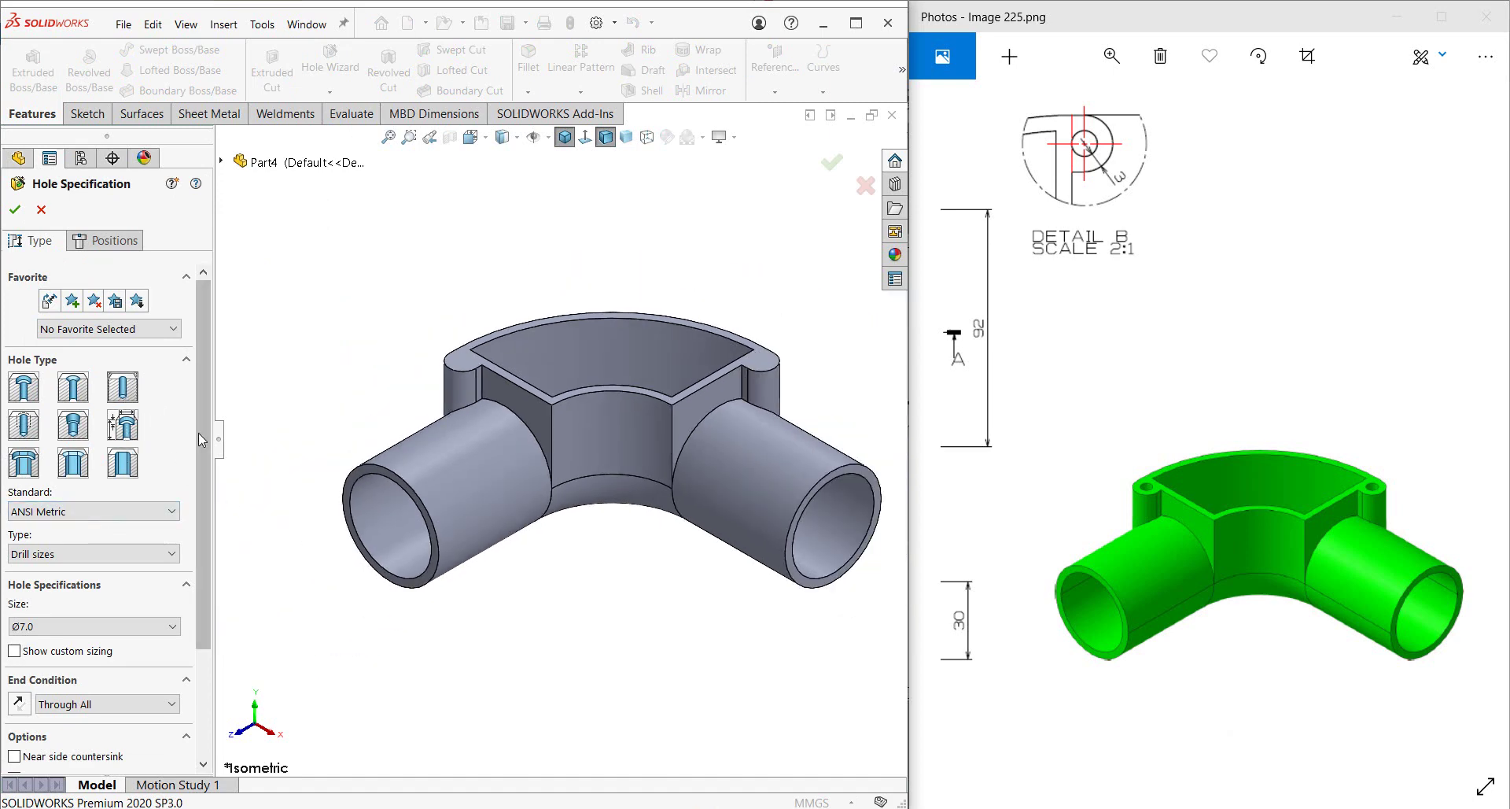
left_click_drag(1032, 405, 1353, 383)
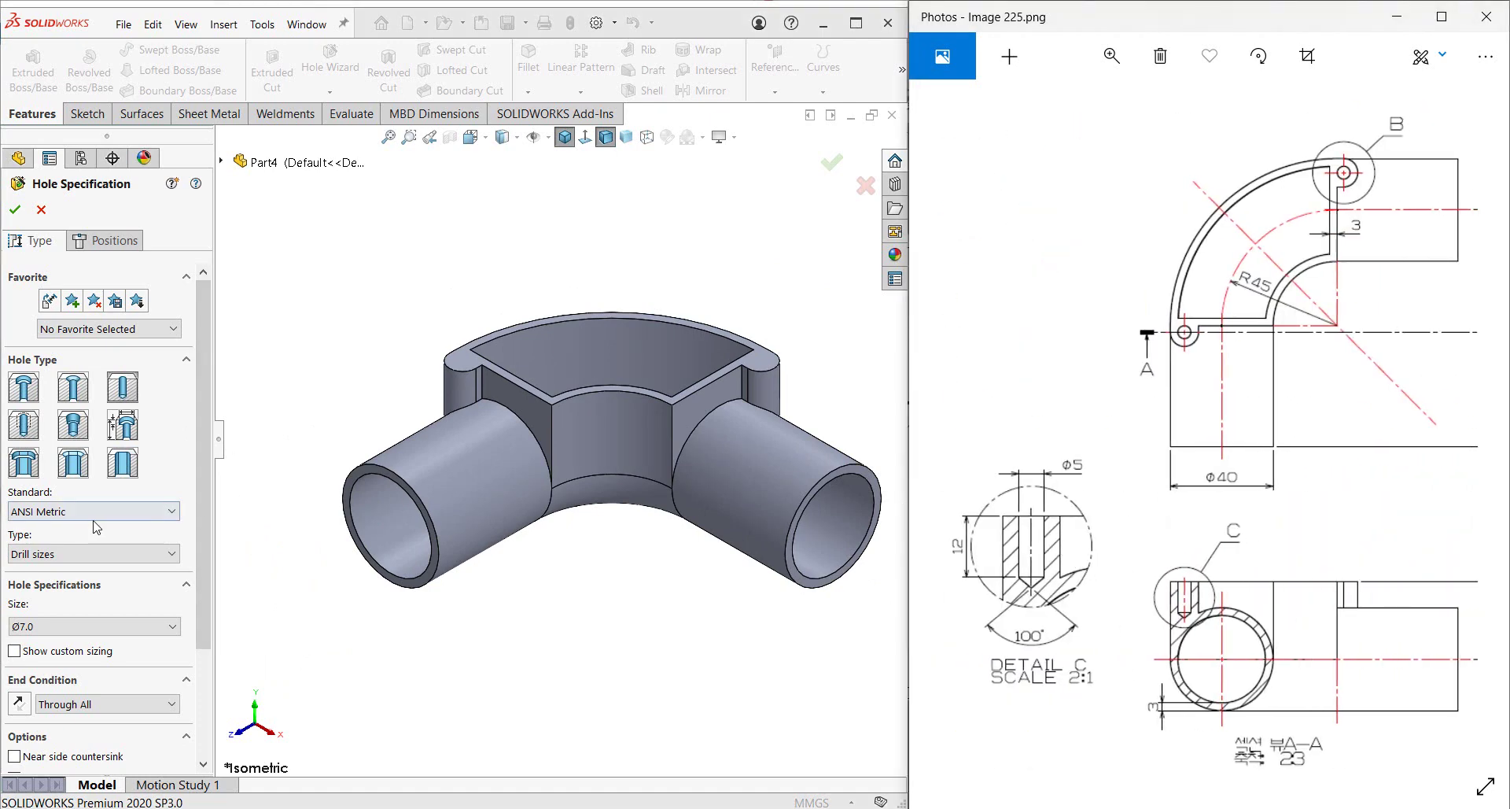
left_click(67, 626)
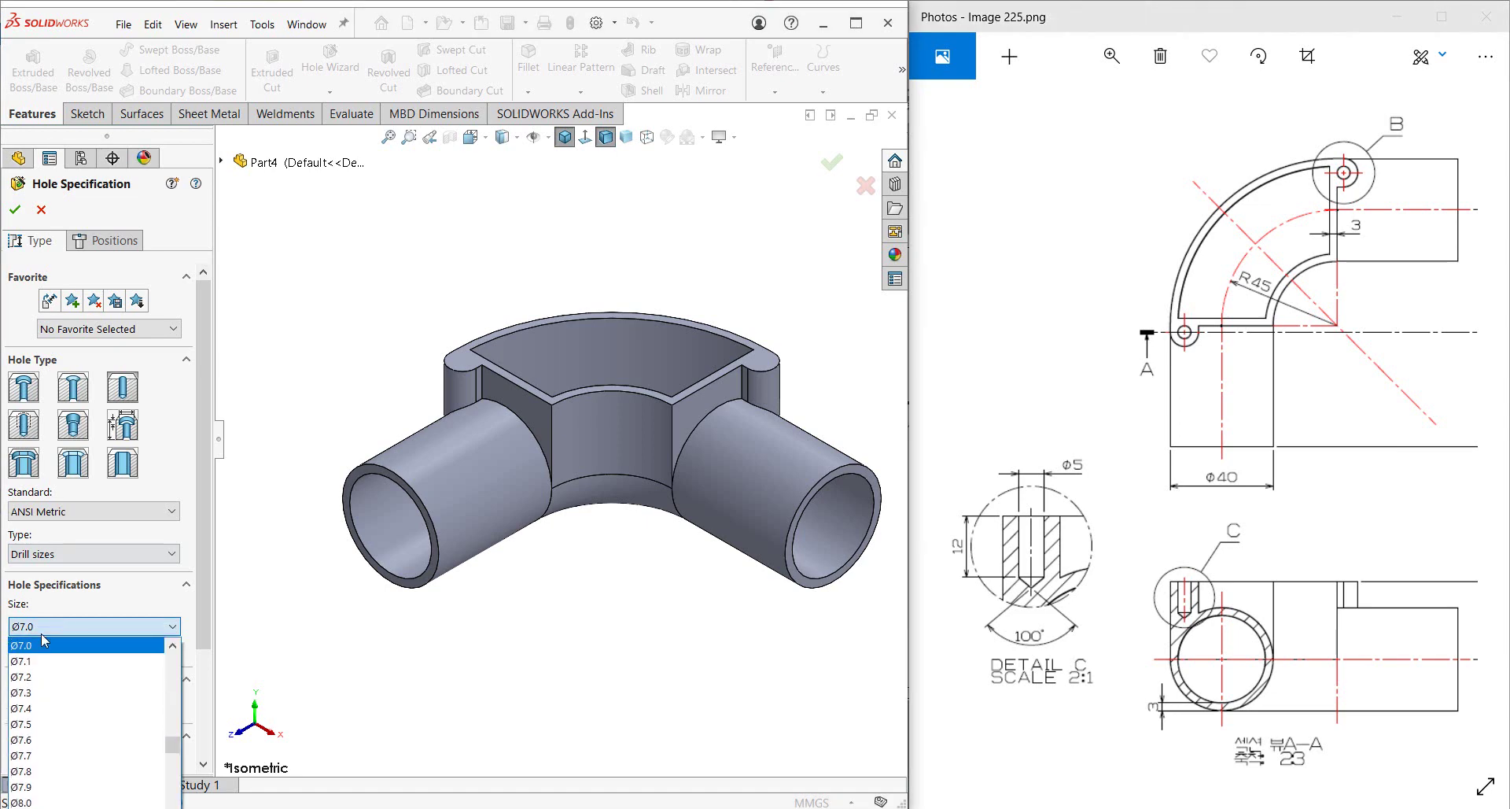
scroll(28, 689, "up", 2)
scroll(28, 685, "up", 1)
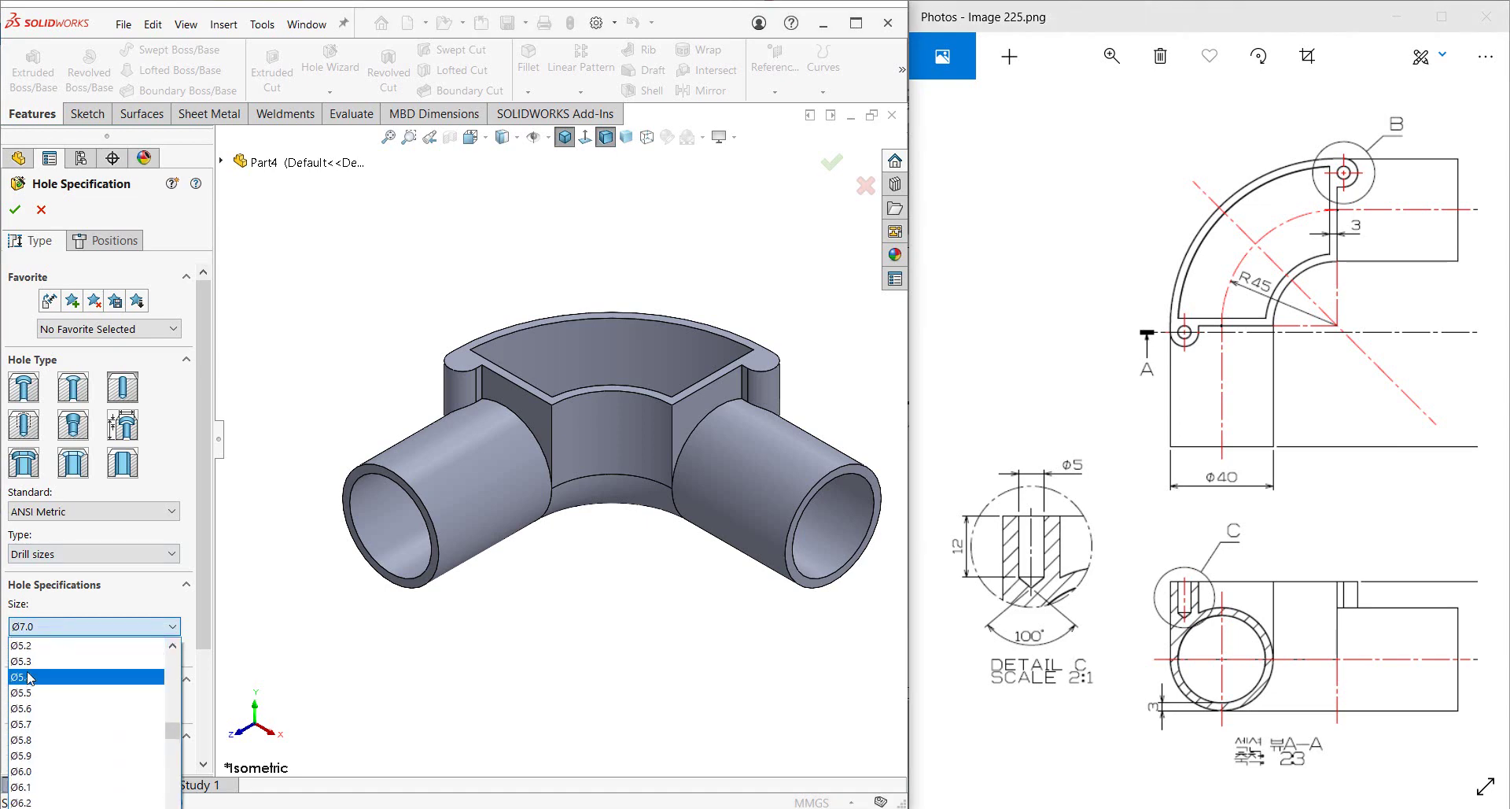
scroll(28, 683, "up", 1)
scroll(28, 678, "up", 1)
left_click(22, 708)
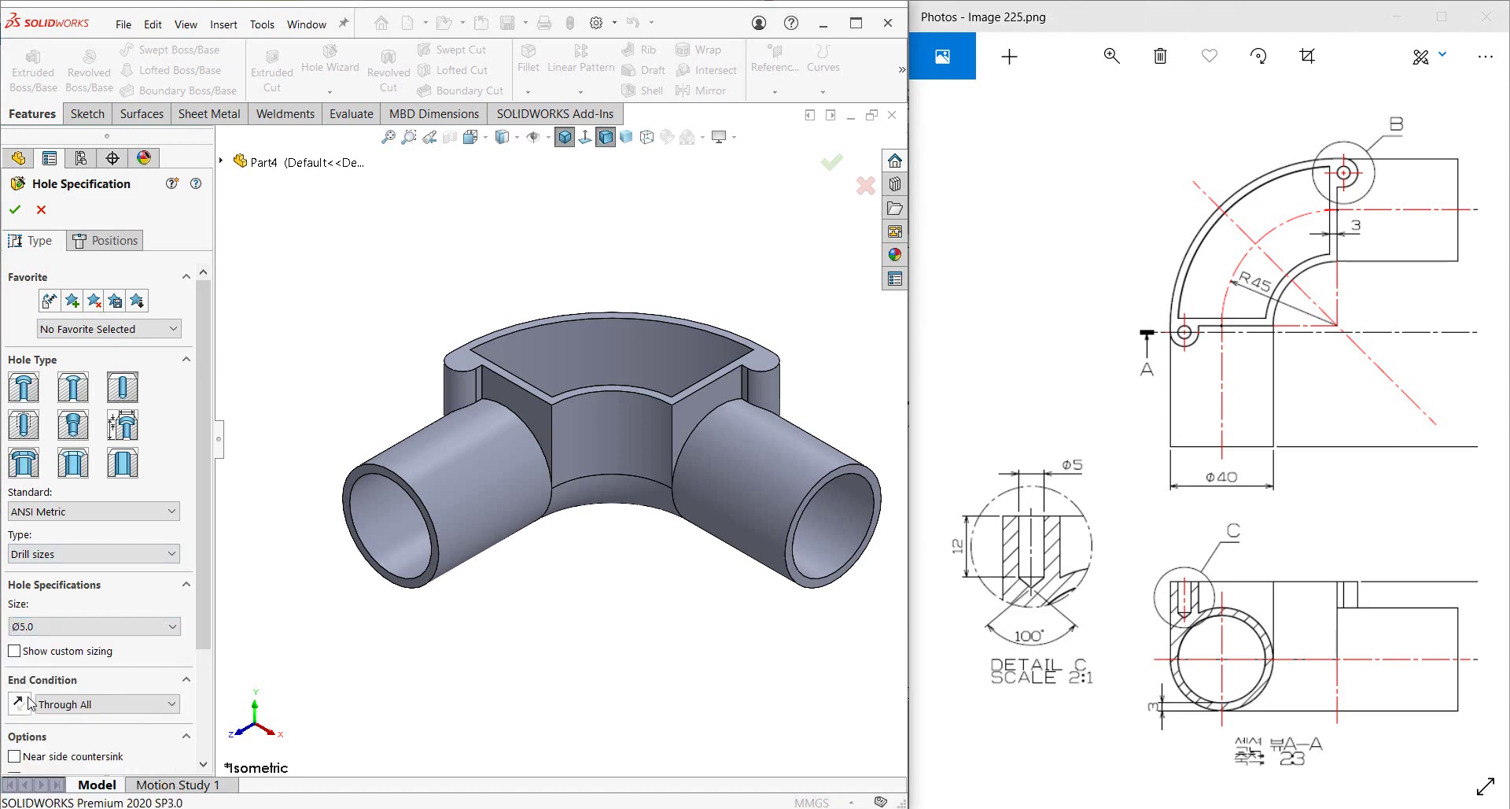
Make the hole Blind with a 12mm depth.
left_click(106, 704)
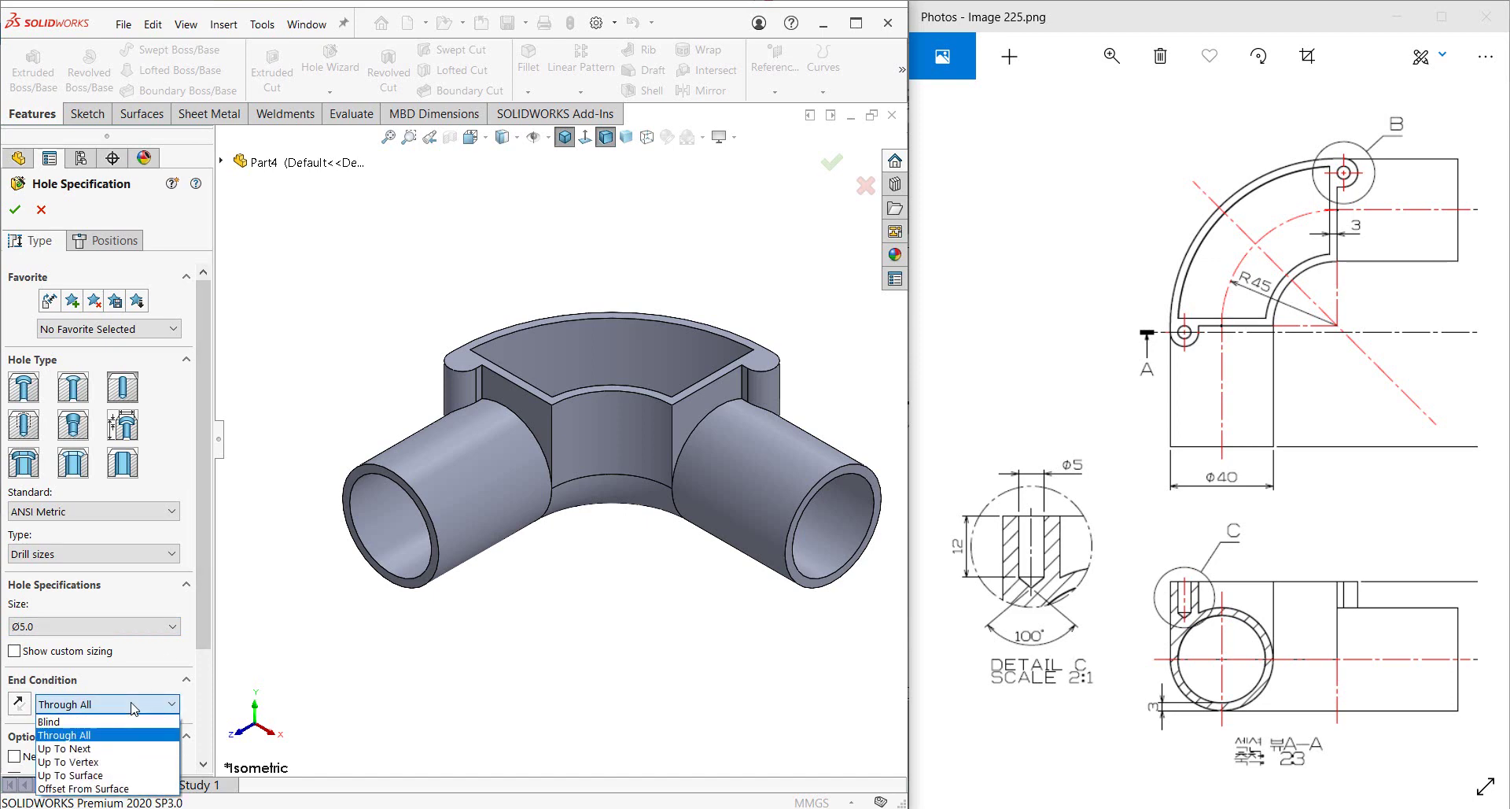
left_click(63, 722)
scroll(441, 387, "down", 2)
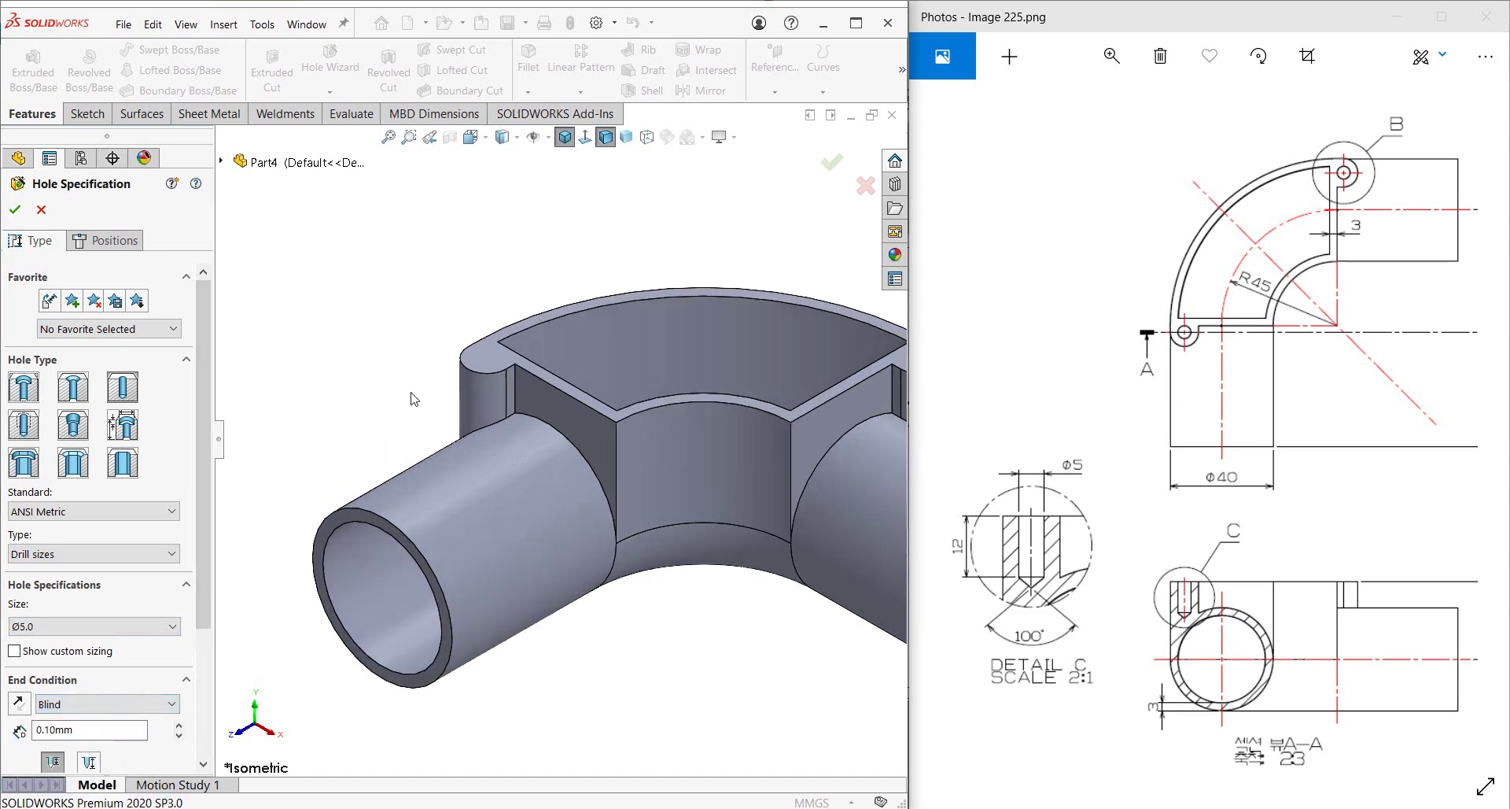
left_click_drag(201, 577, 203, 732)
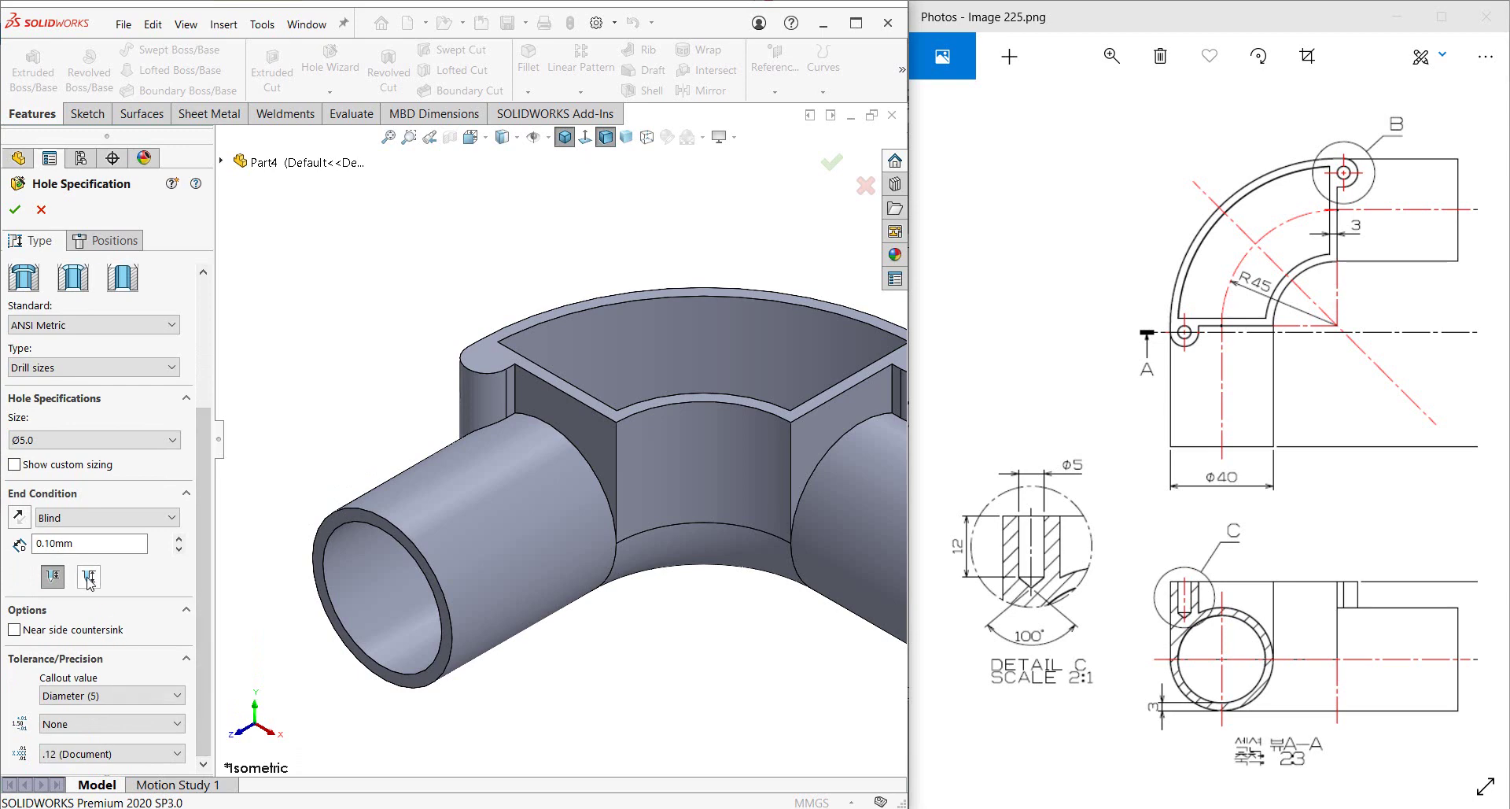
scroll(204, 402, "up", 3)
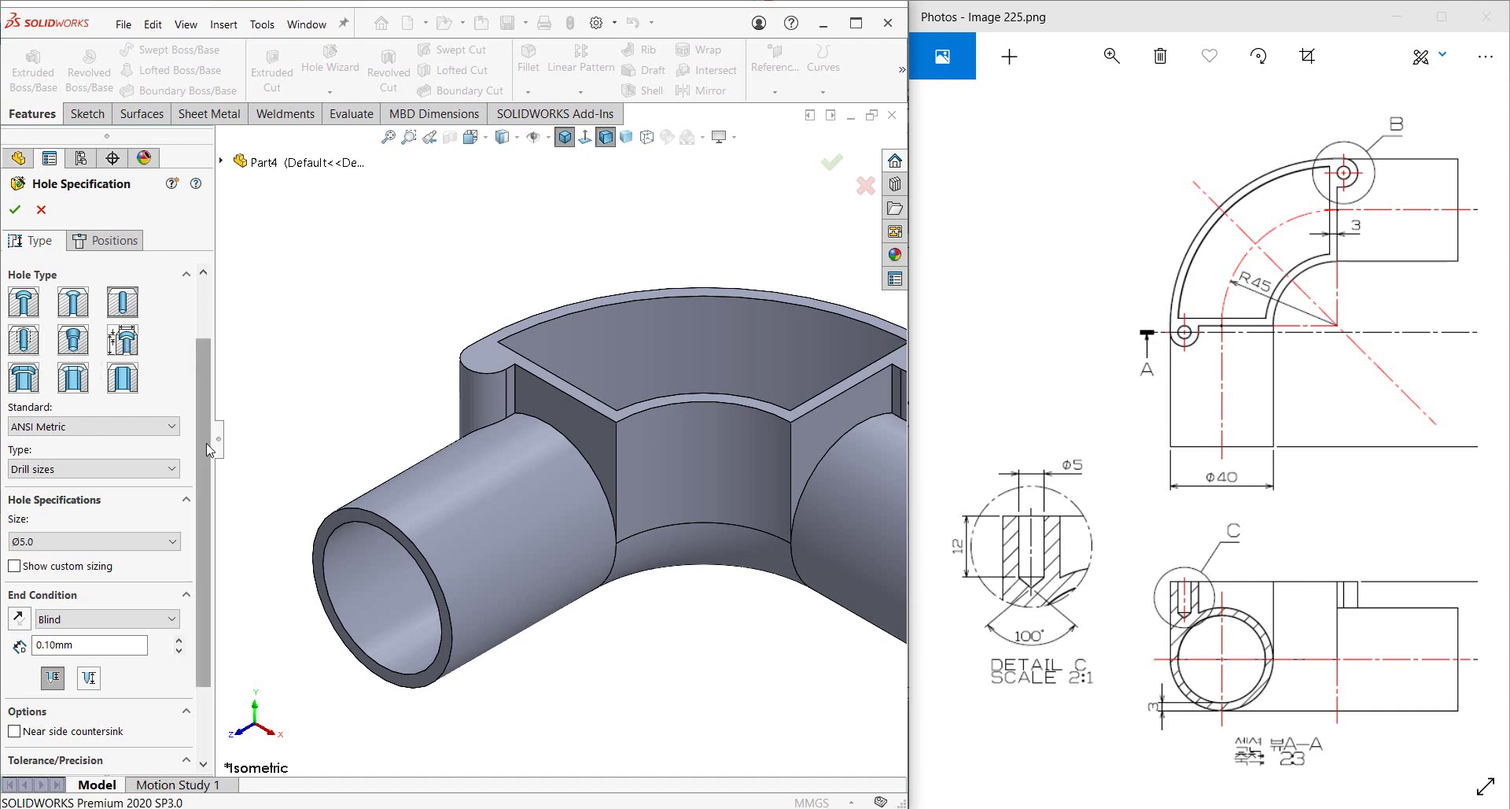
scroll(206, 464, "down", 3)
type("12")
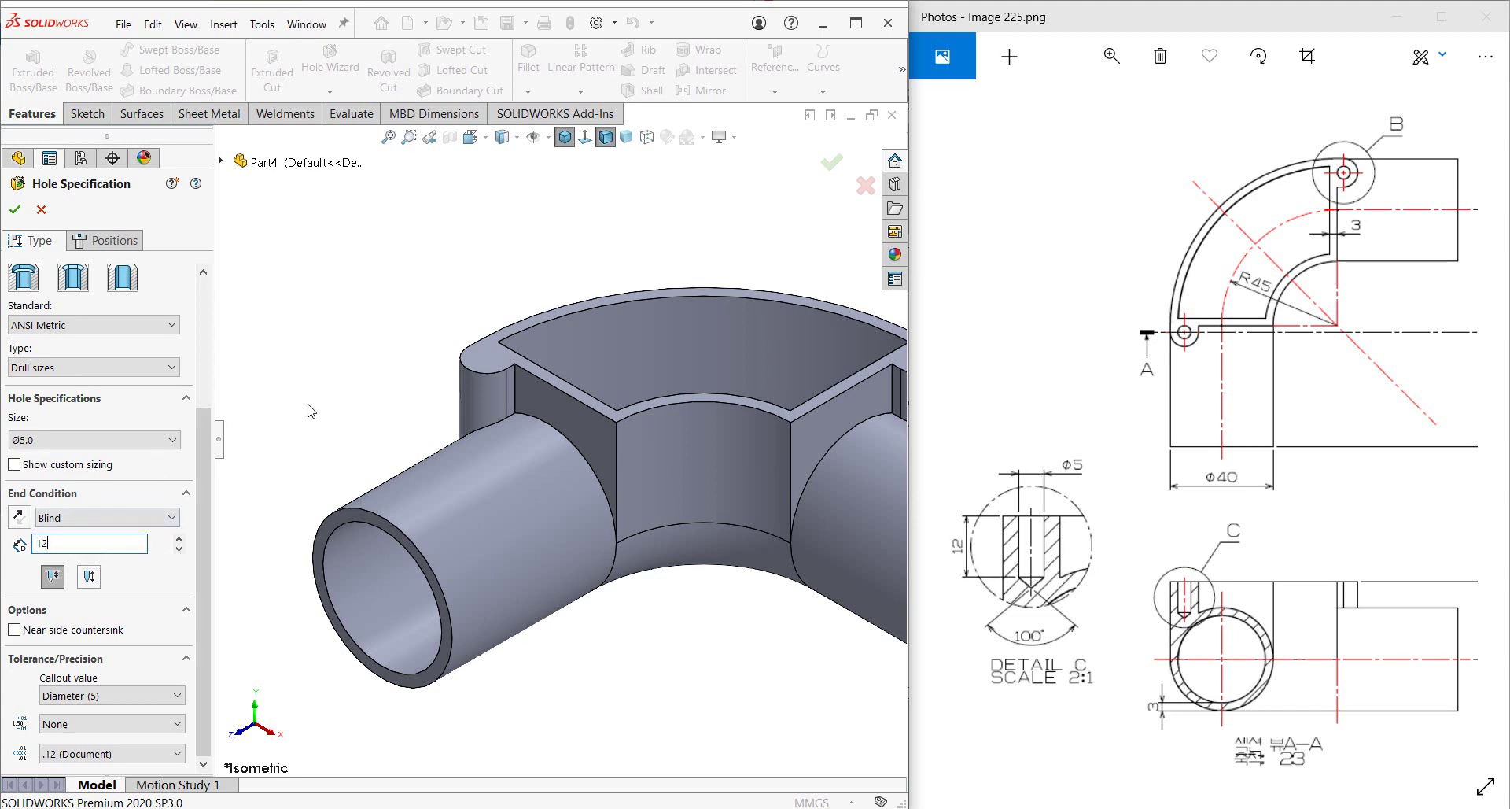
left_click(154, 579)
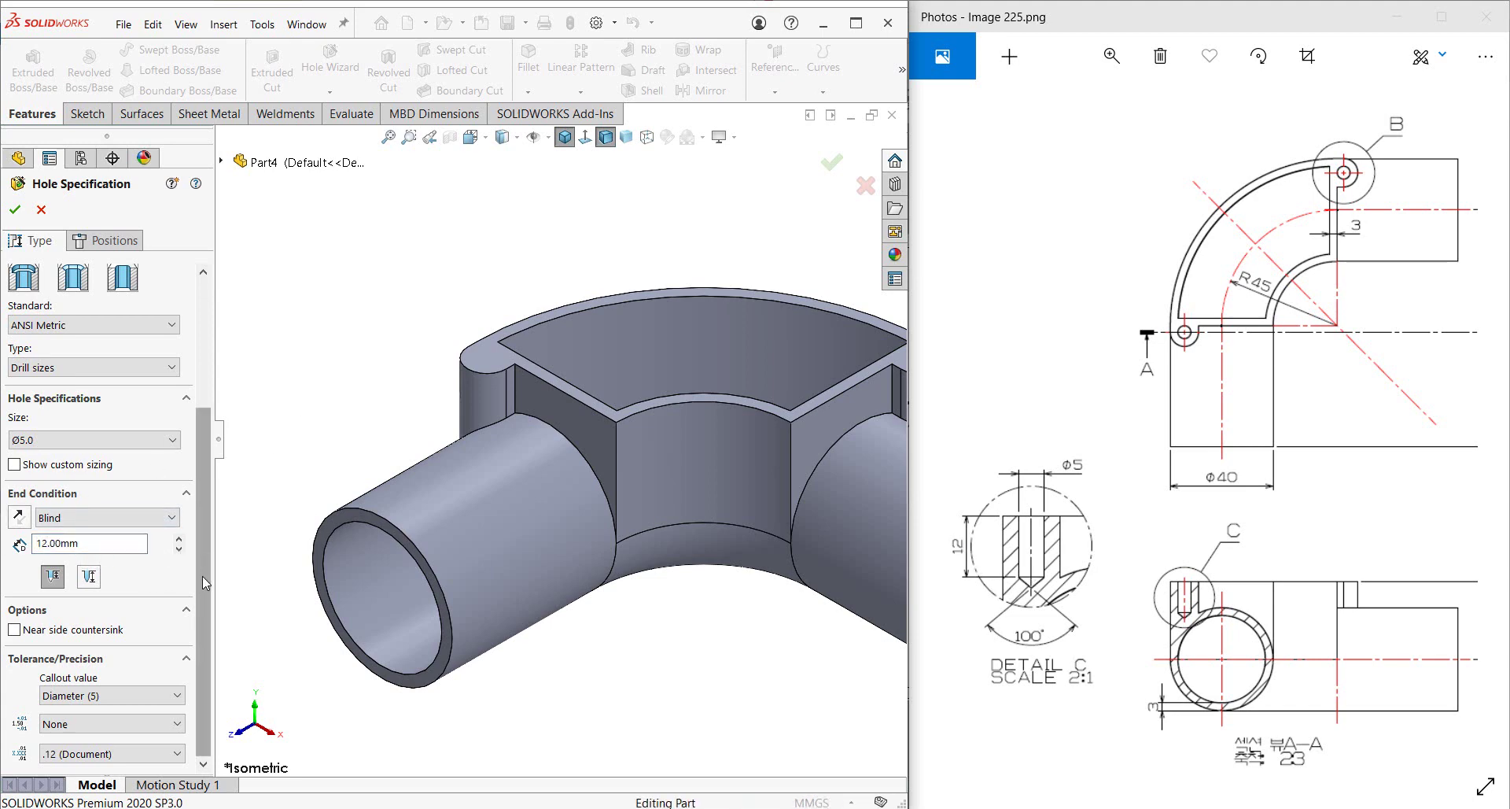
Try a near-side countersink, then remove it so the hole stays a plain drill.
left_click(14, 629)
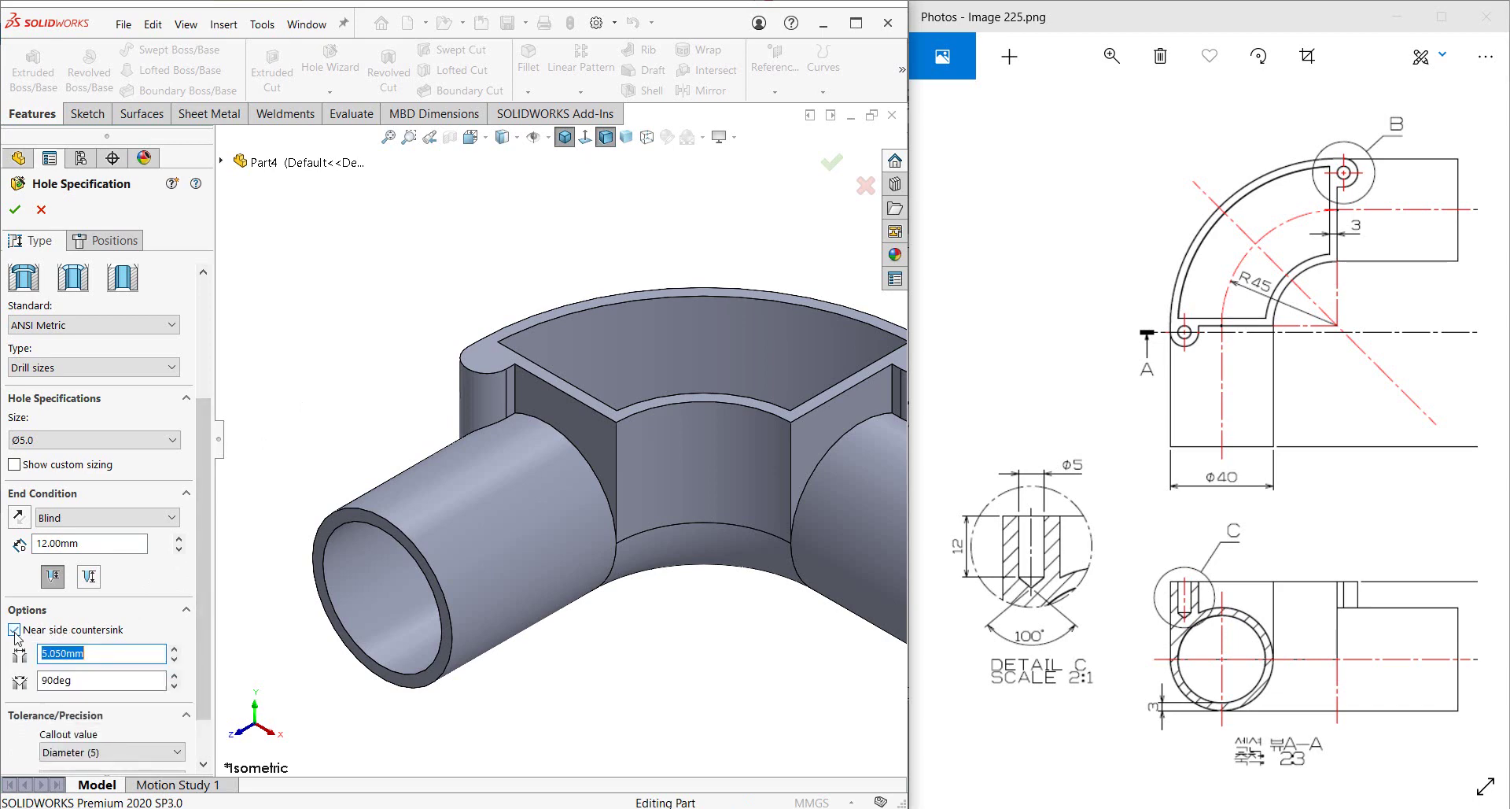
left_click(105, 654)
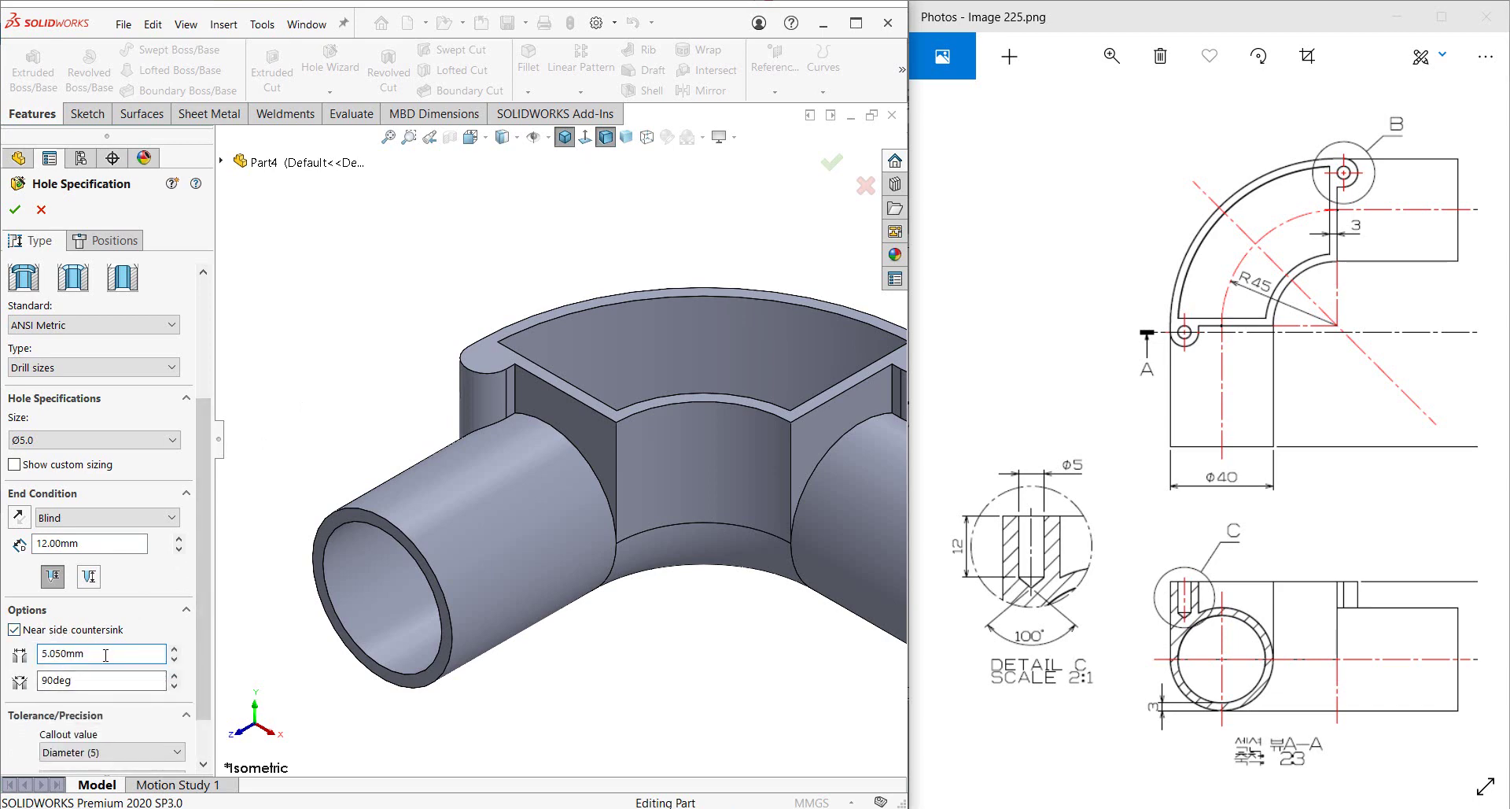
left_click(14, 629)
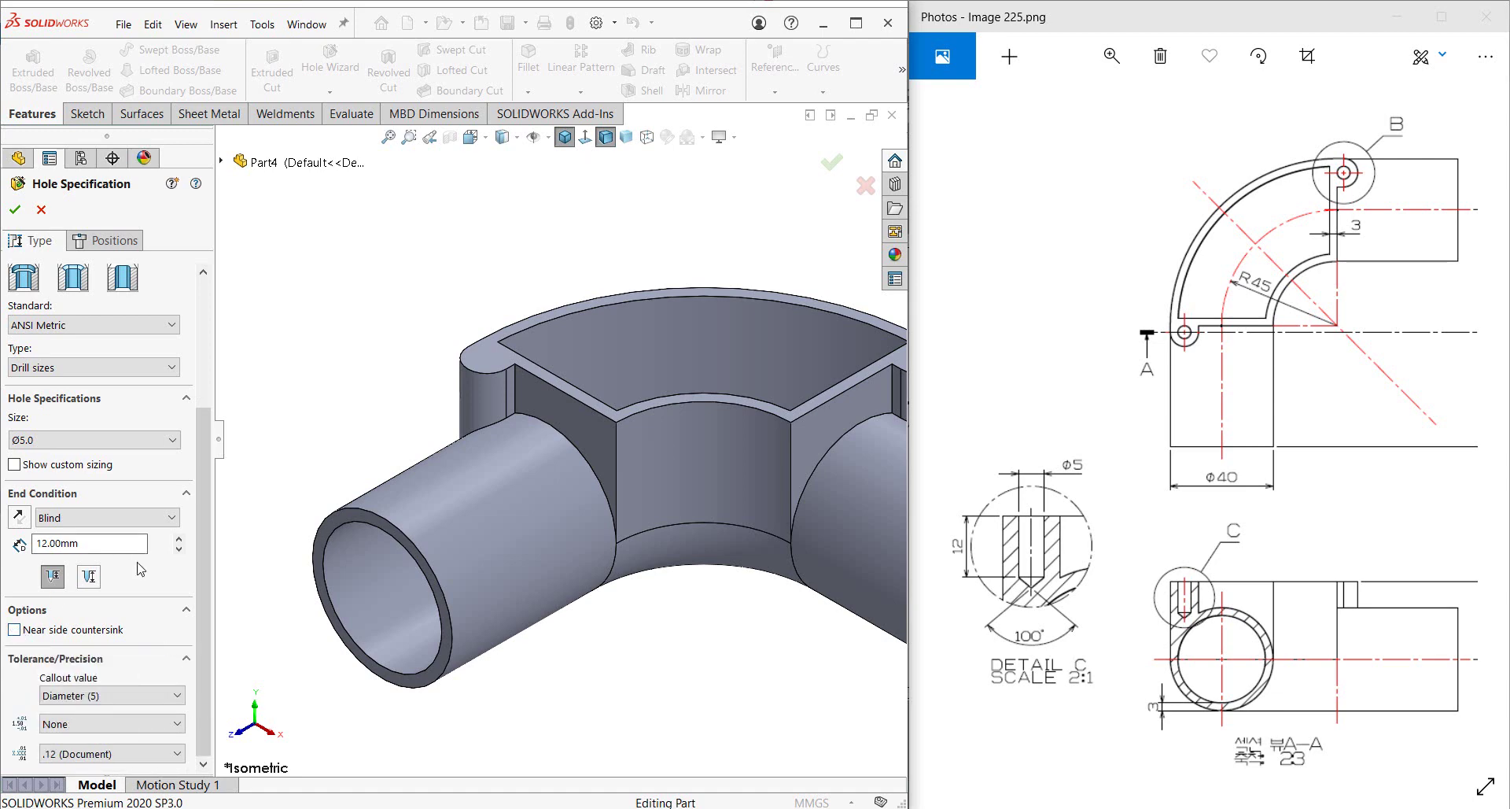
left_click_drag(200, 540, 208, 404)
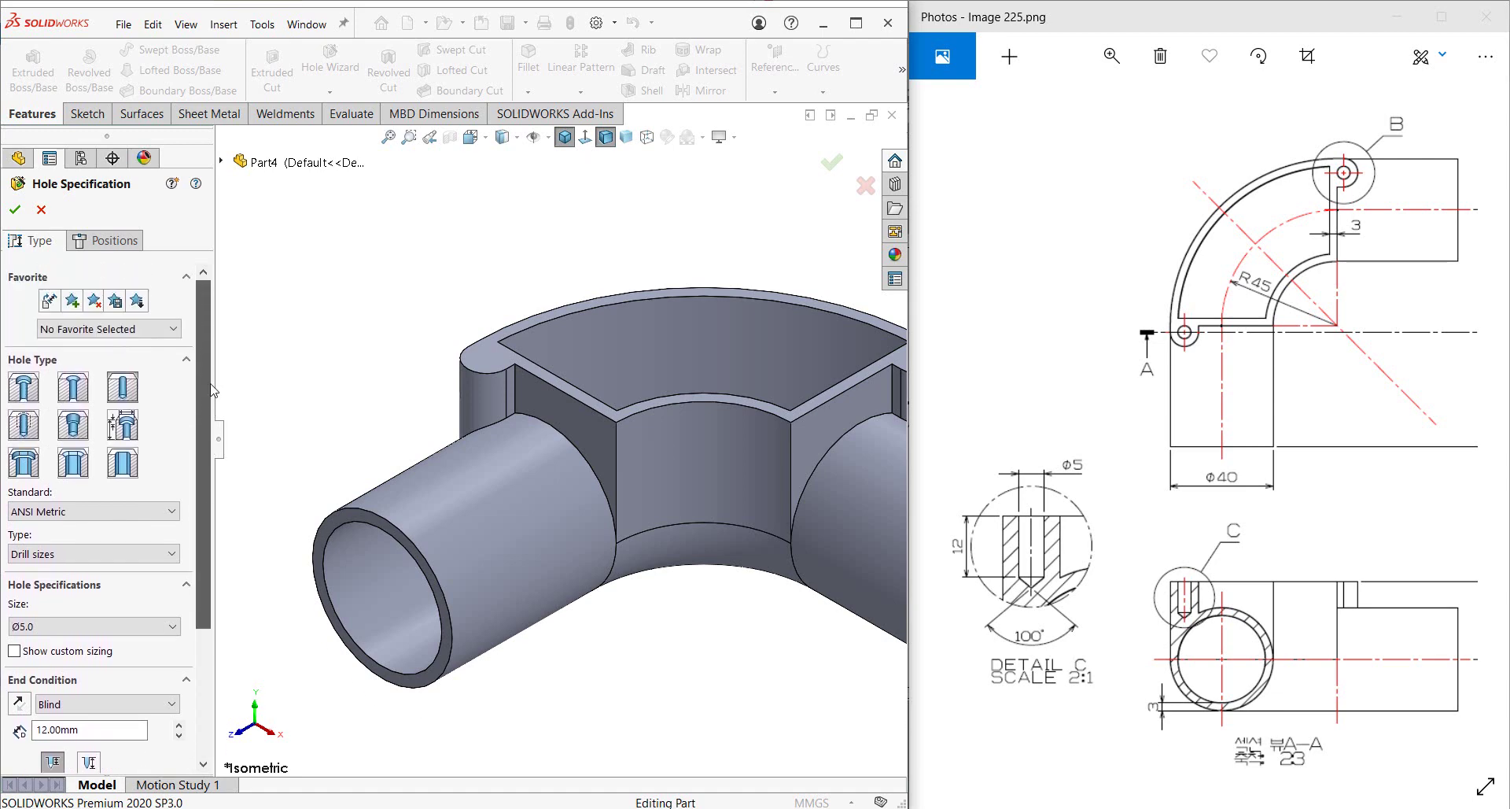
left_click(114, 240)
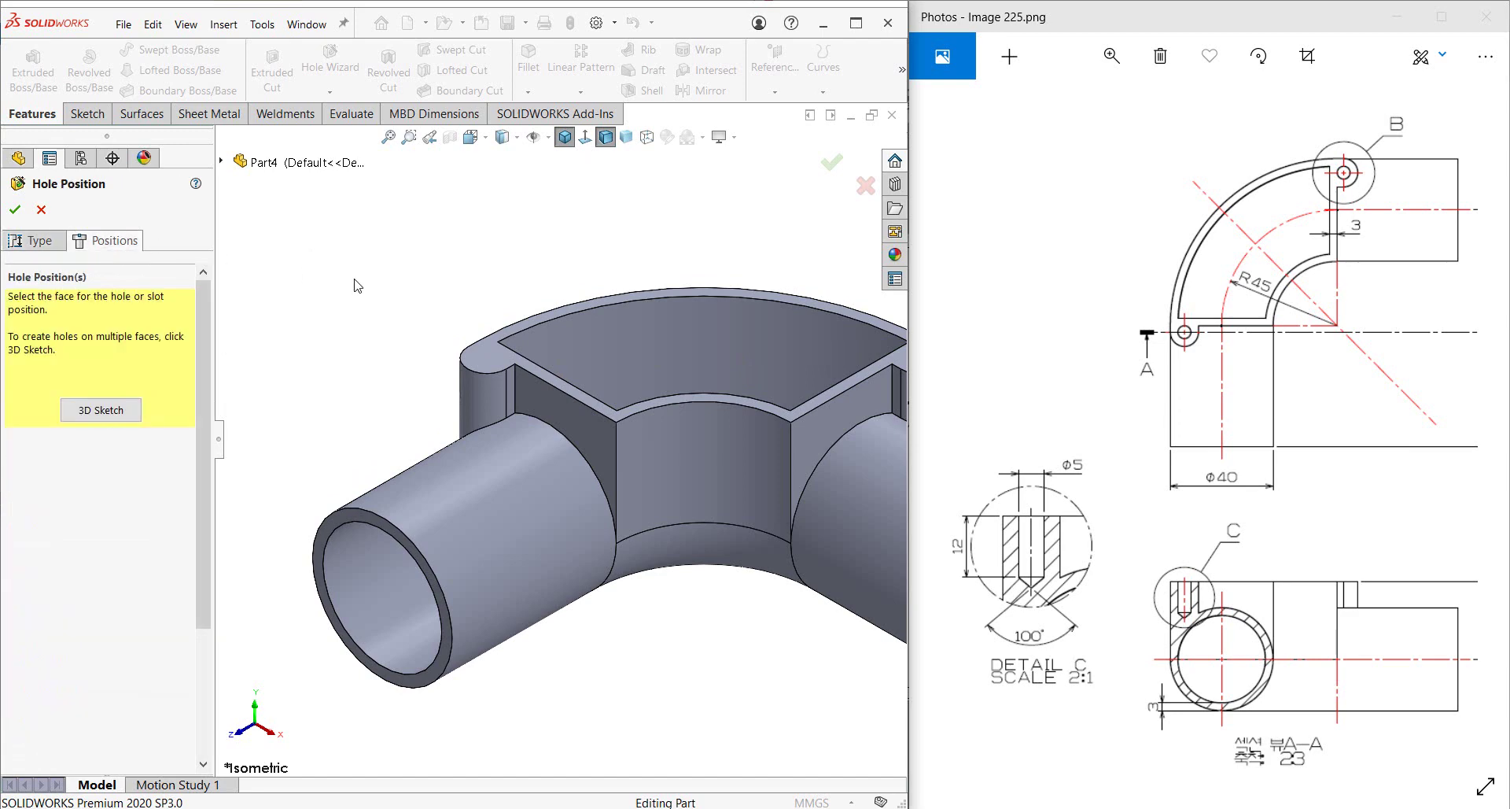
Place Ø5.0 hole points at each lug's arc centre on the top face to create Hole1.
left_click(476, 377)
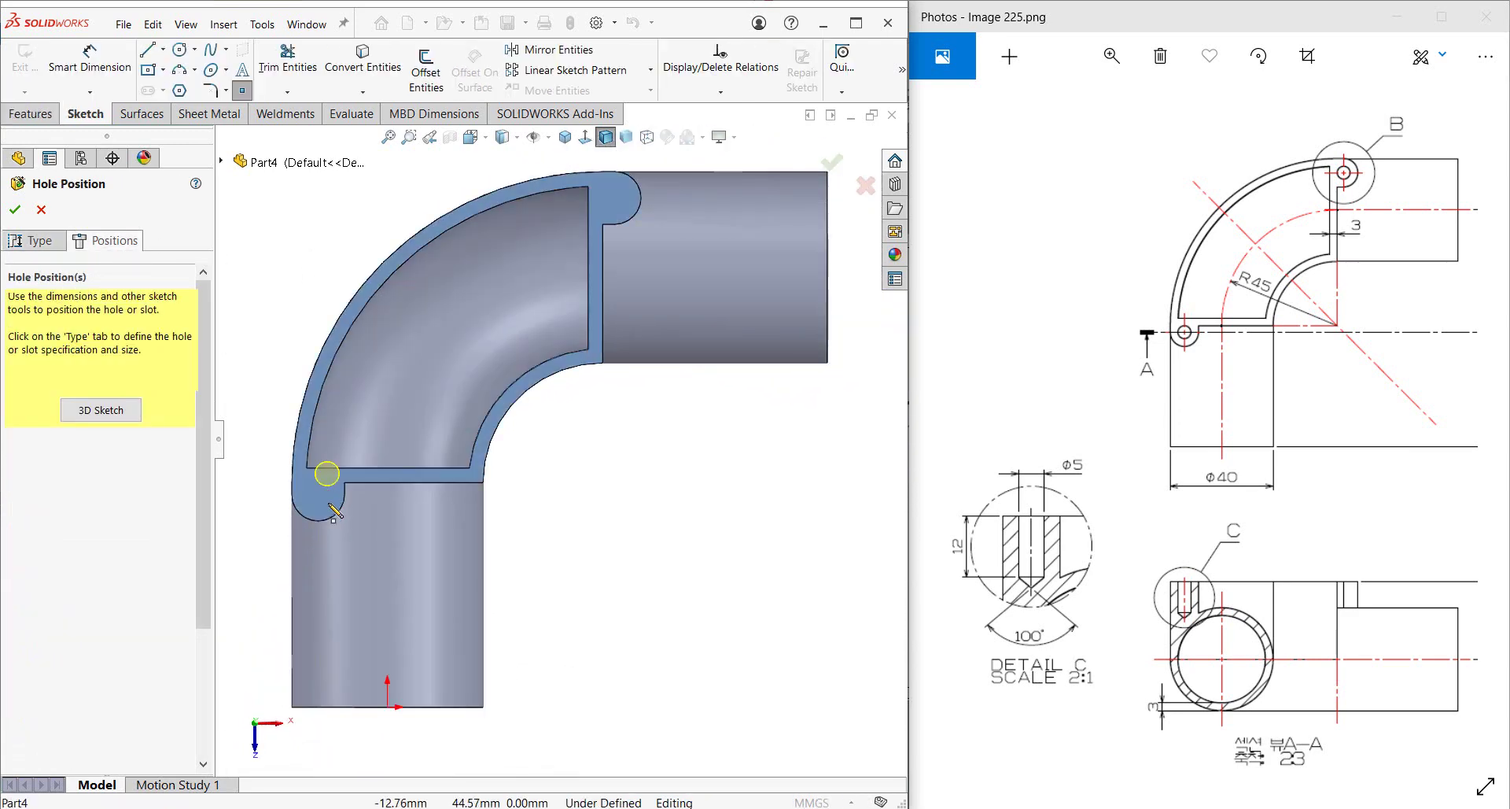
left_click(319, 494)
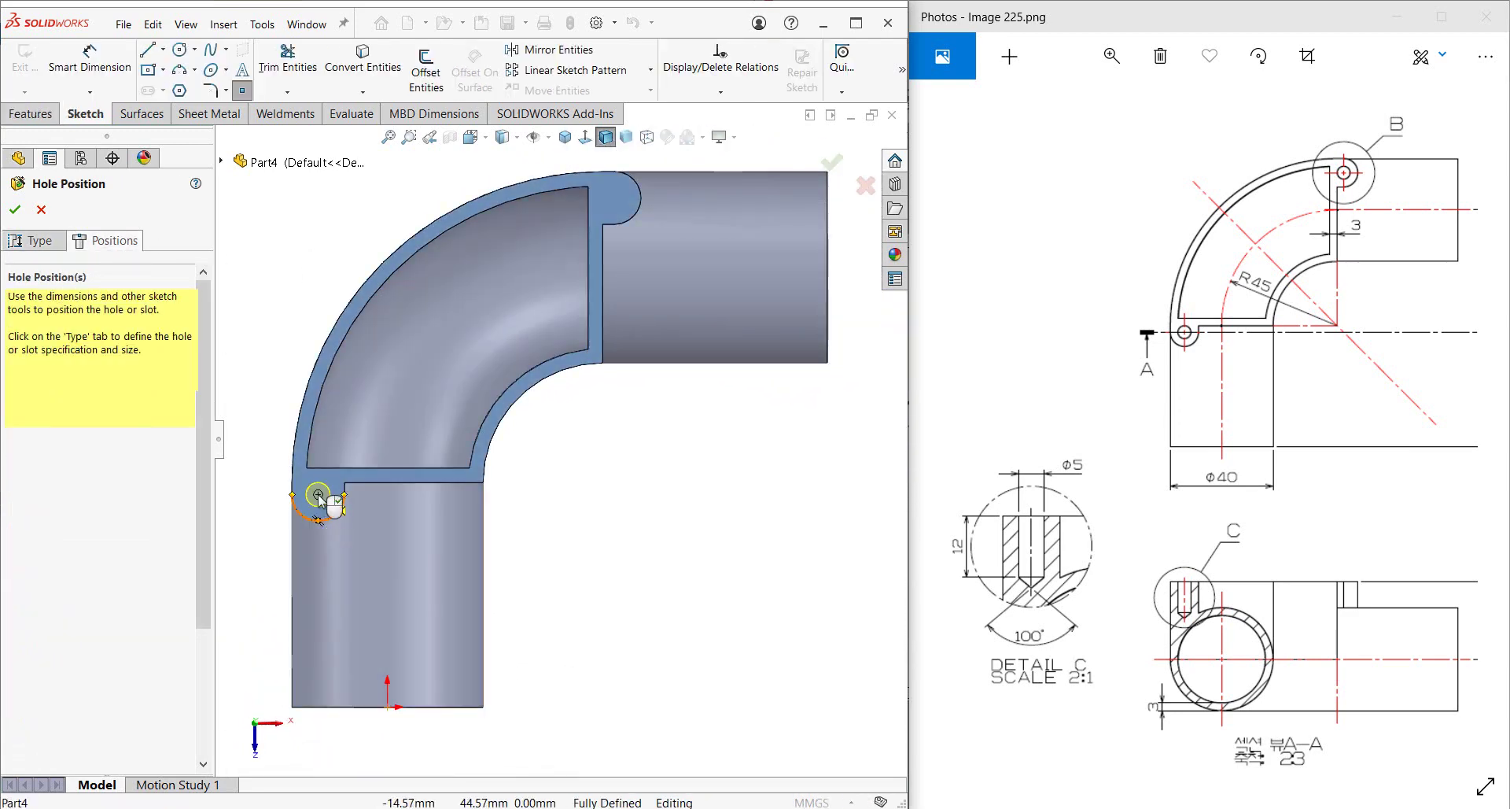
middle_click_drag(318, 498, 536, 341)
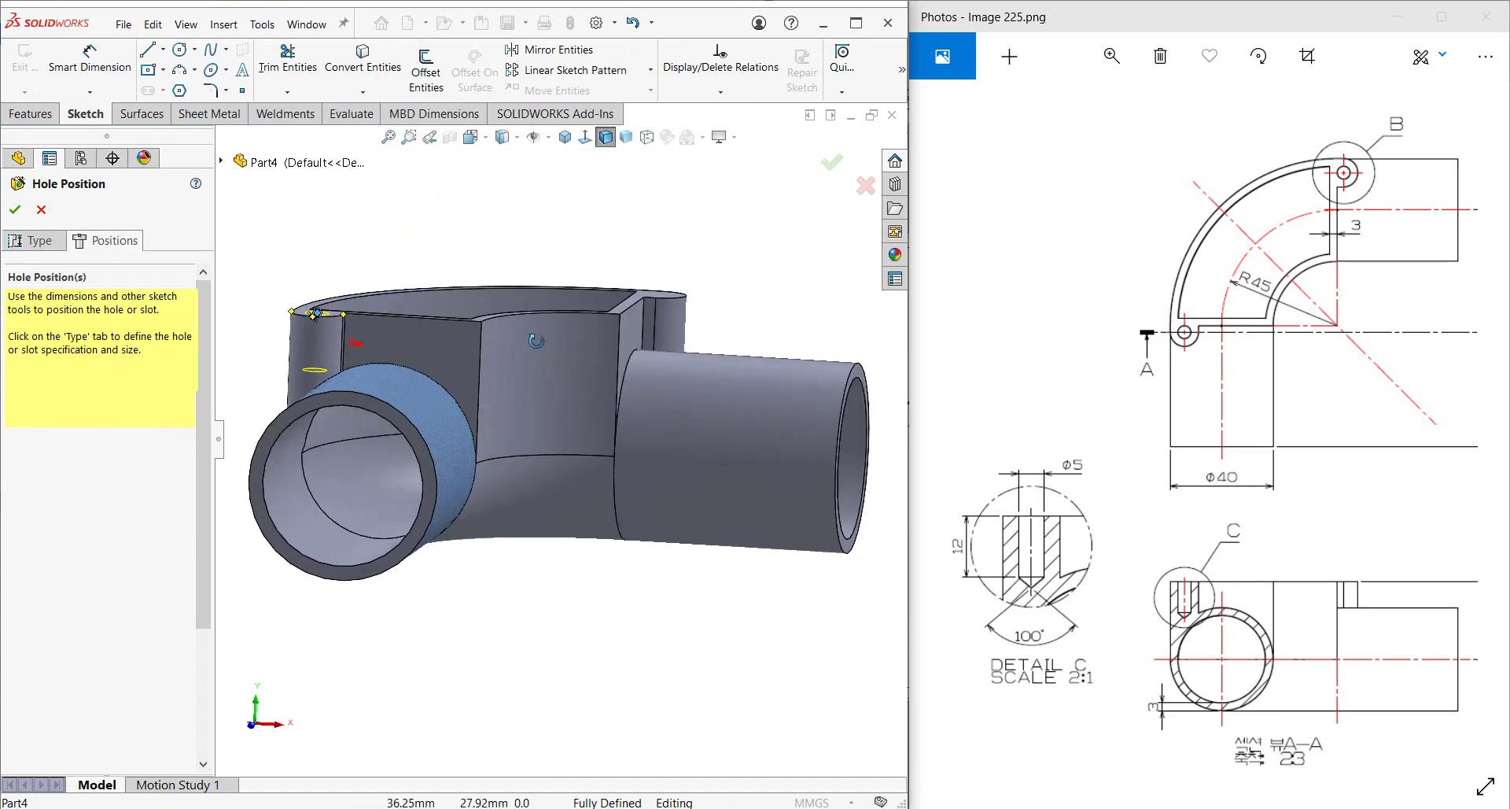
scroll(665, 303, "down", 5)
scroll(643, 318, "down", 3)
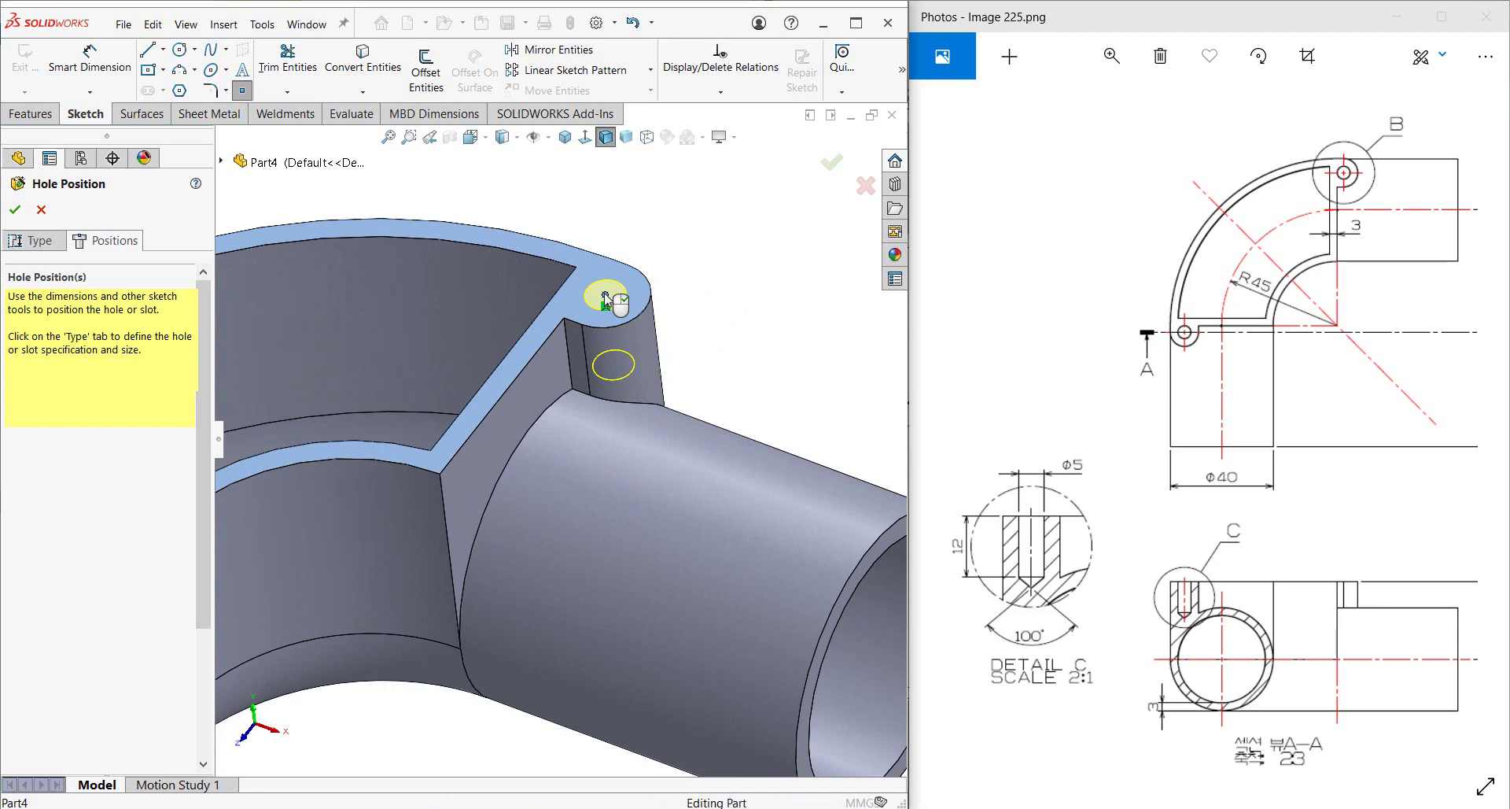
key("Return")
key("ctrl+7")
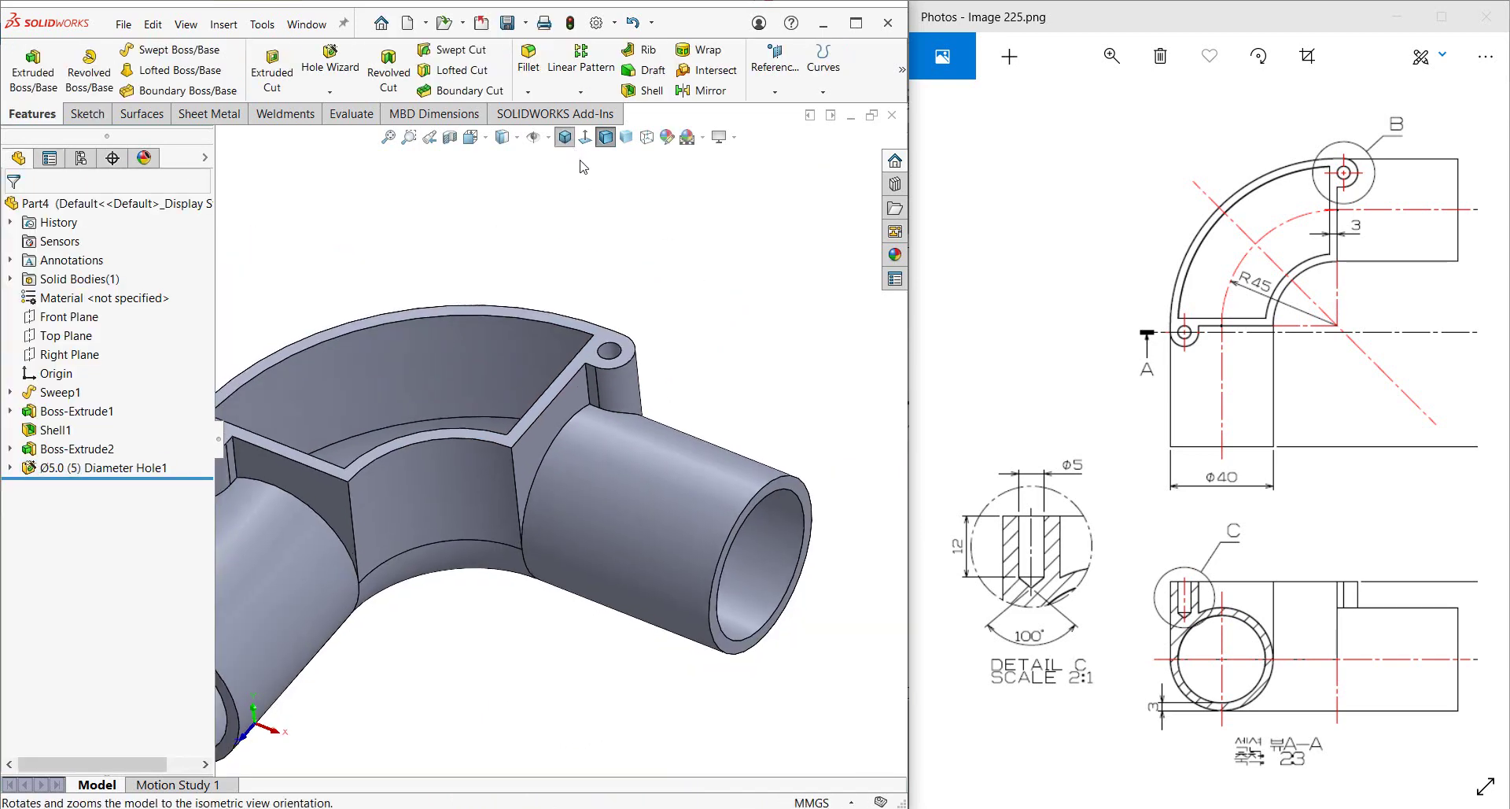
Turn on a section view with the plane shifted to -46mm through a lug hole.
left_click(450, 136)
left_click_drag(346, 499, 450, 484)
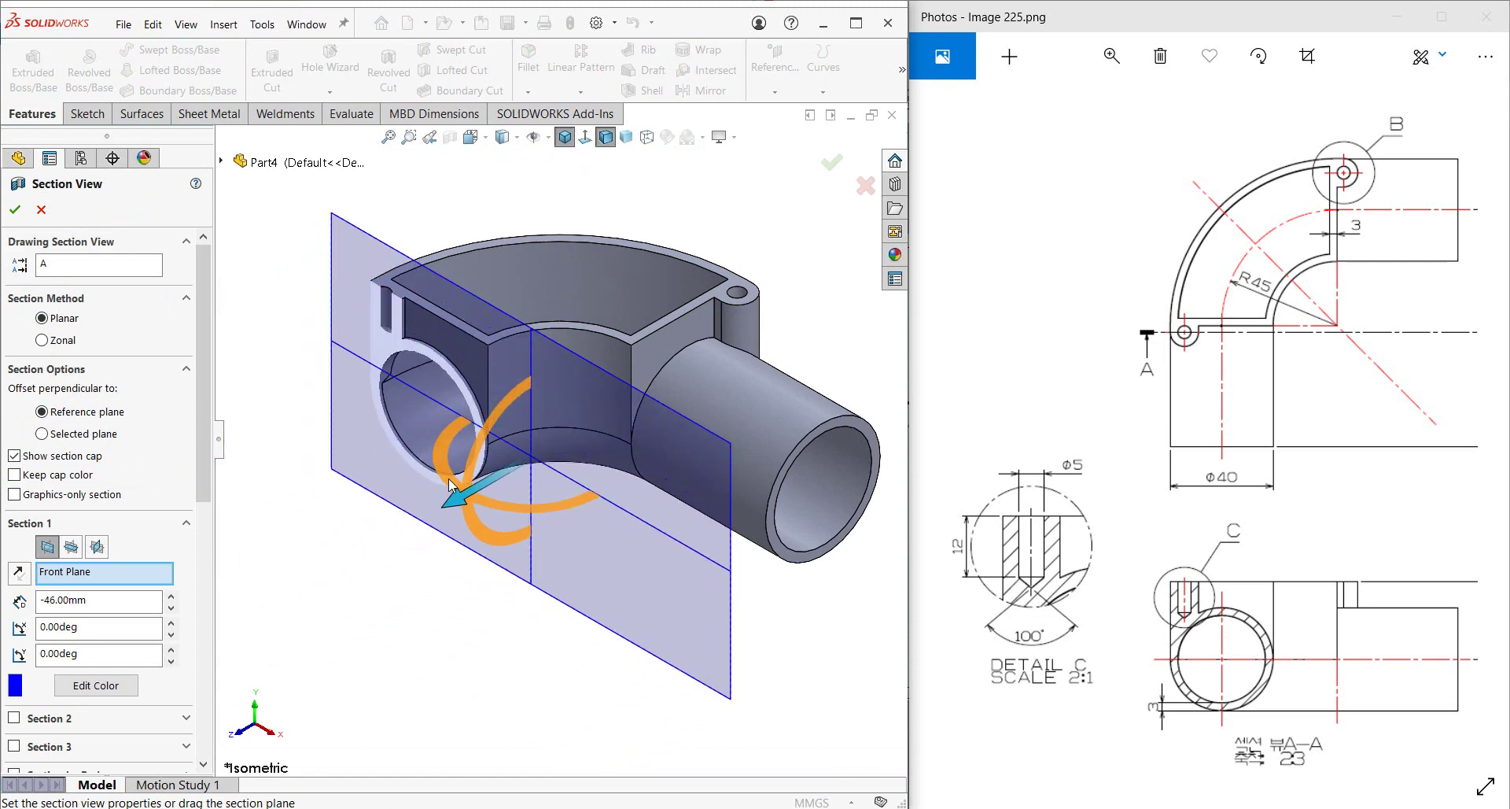
left_click(14, 210)
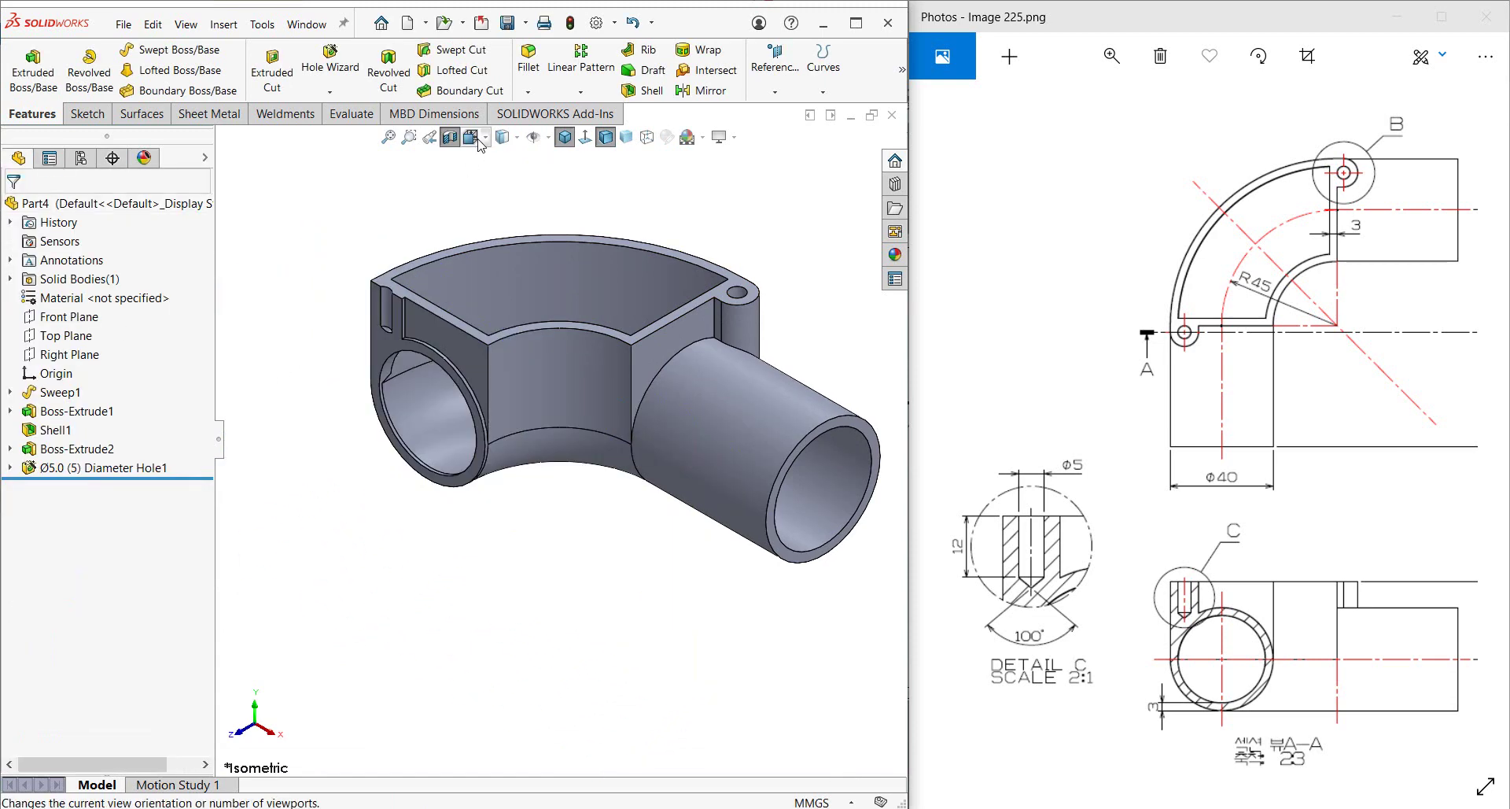
View the cut elbow from the front and open Hole1's definition for editing.
left_click(481, 140)
left_click(494, 193)
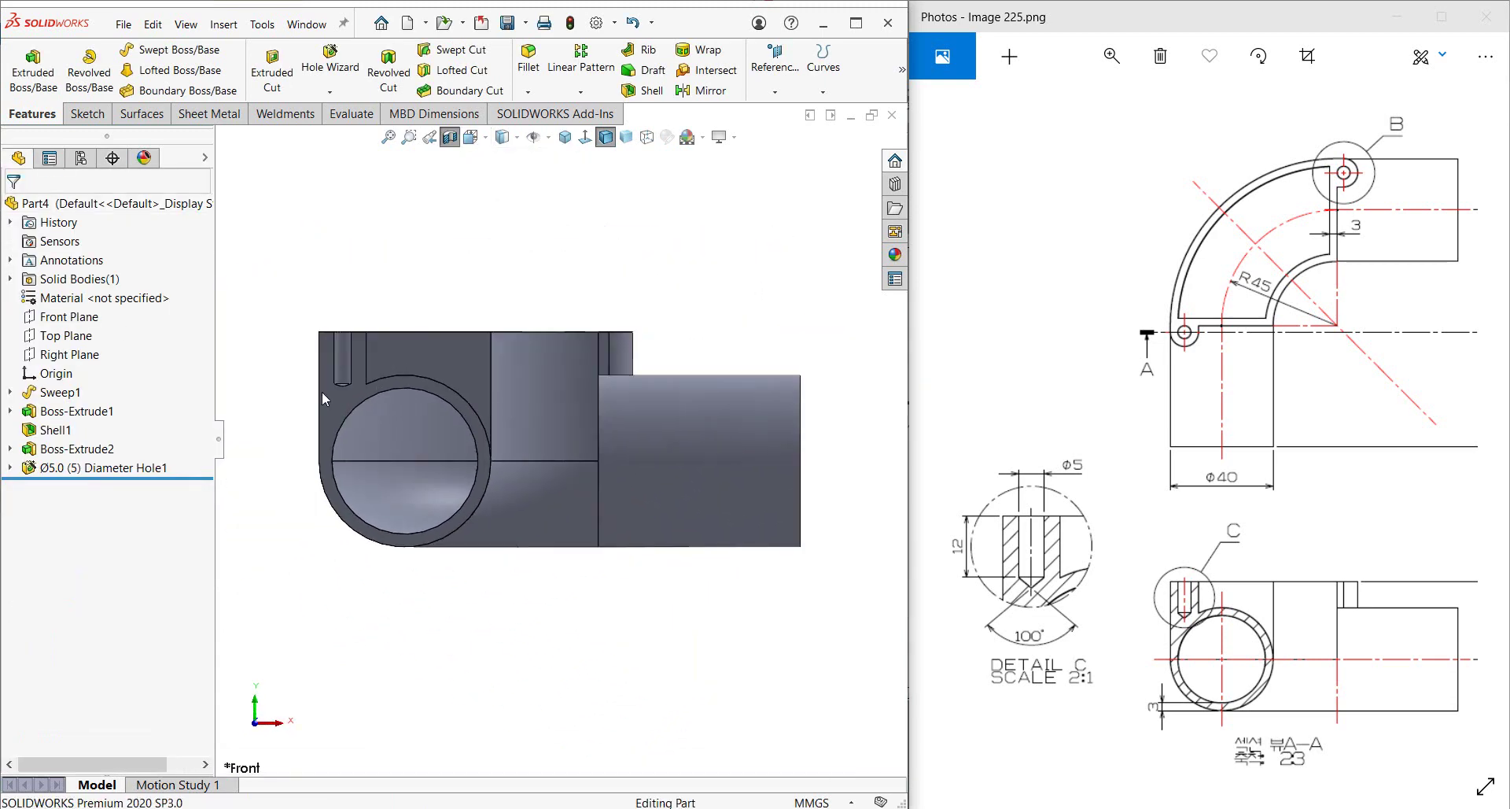
scroll(323, 391, "down", 5)
middle_click_drag(471, 390, 441, 504)
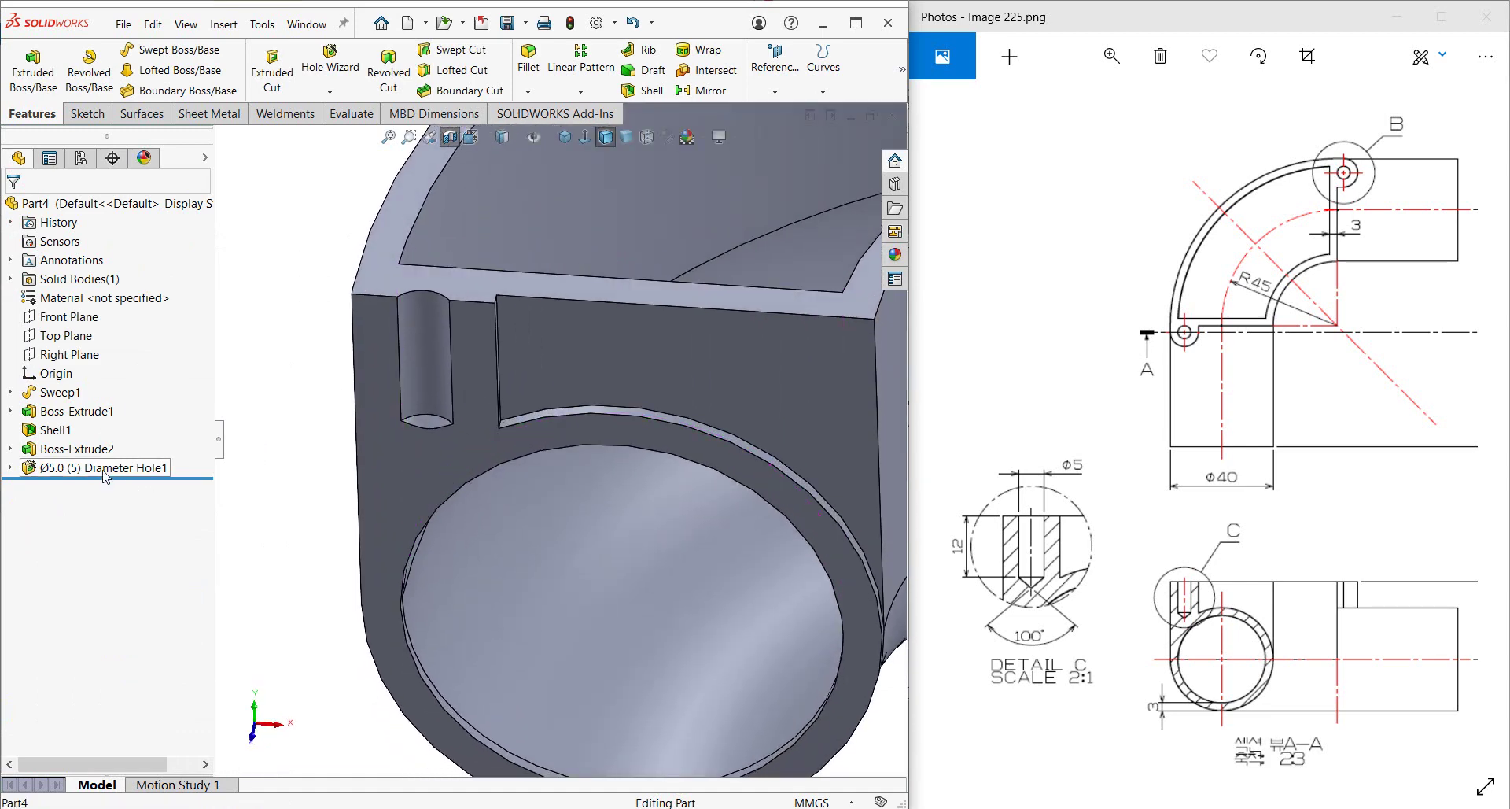
left_click(105, 467)
left_click(121, 454)
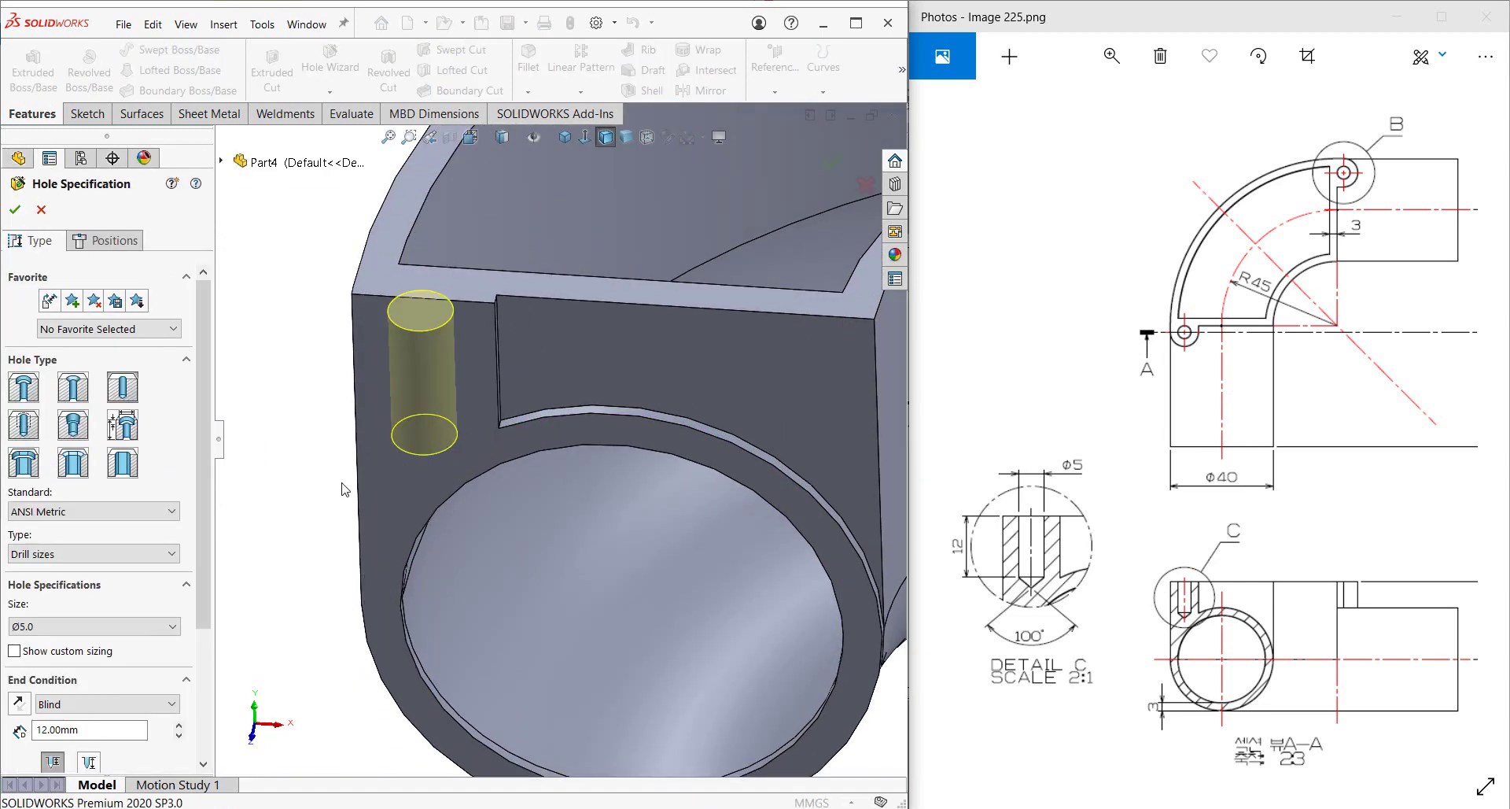
Enable custom sizing and change Hole1's drill-point angle from 118deg to 100deg.
left_click_drag(209, 534, 210, 673)
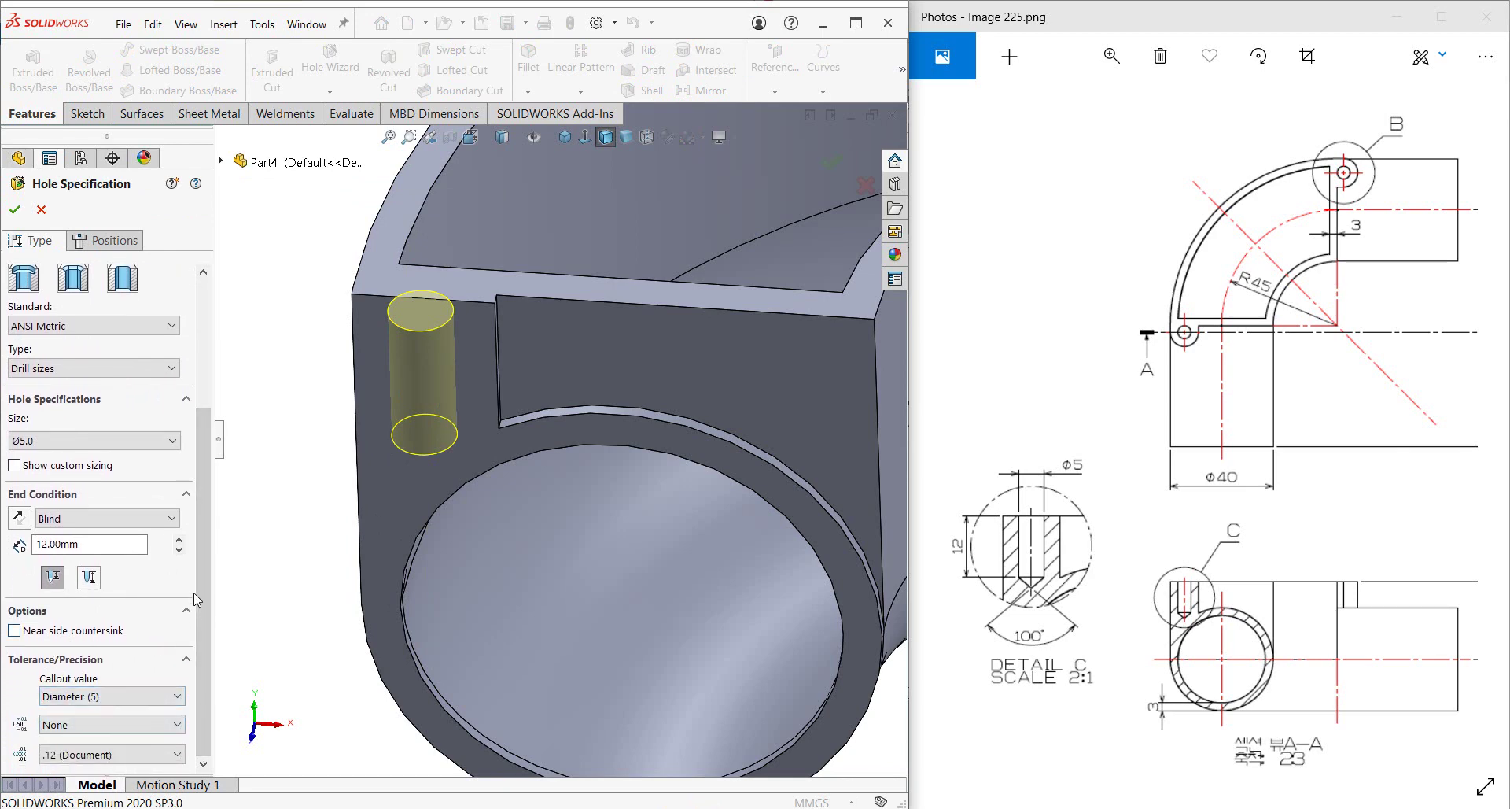
left_click(14, 465)
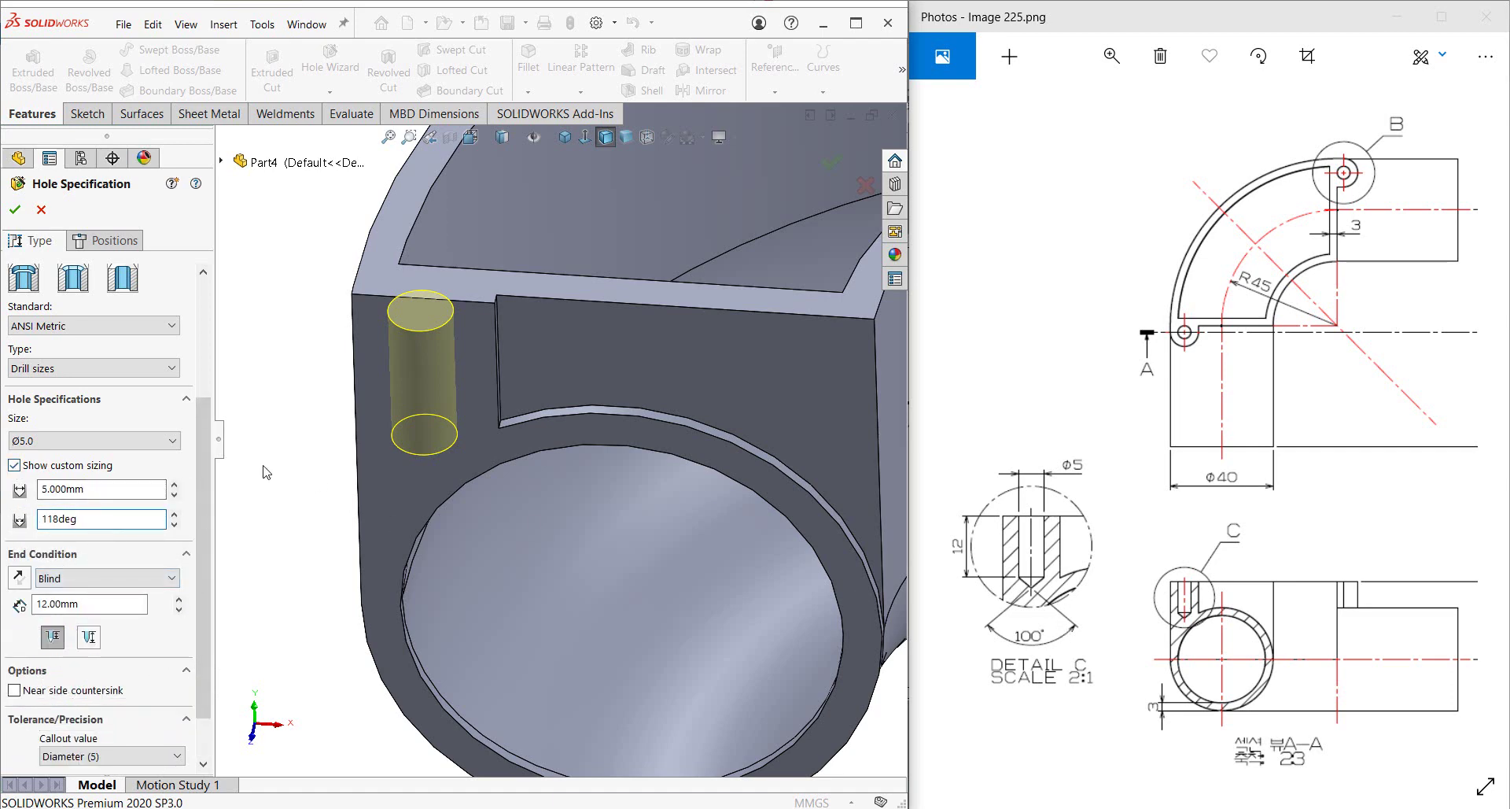
left_click_drag(83, 519, 3, 519)
type("100")
key("Return")
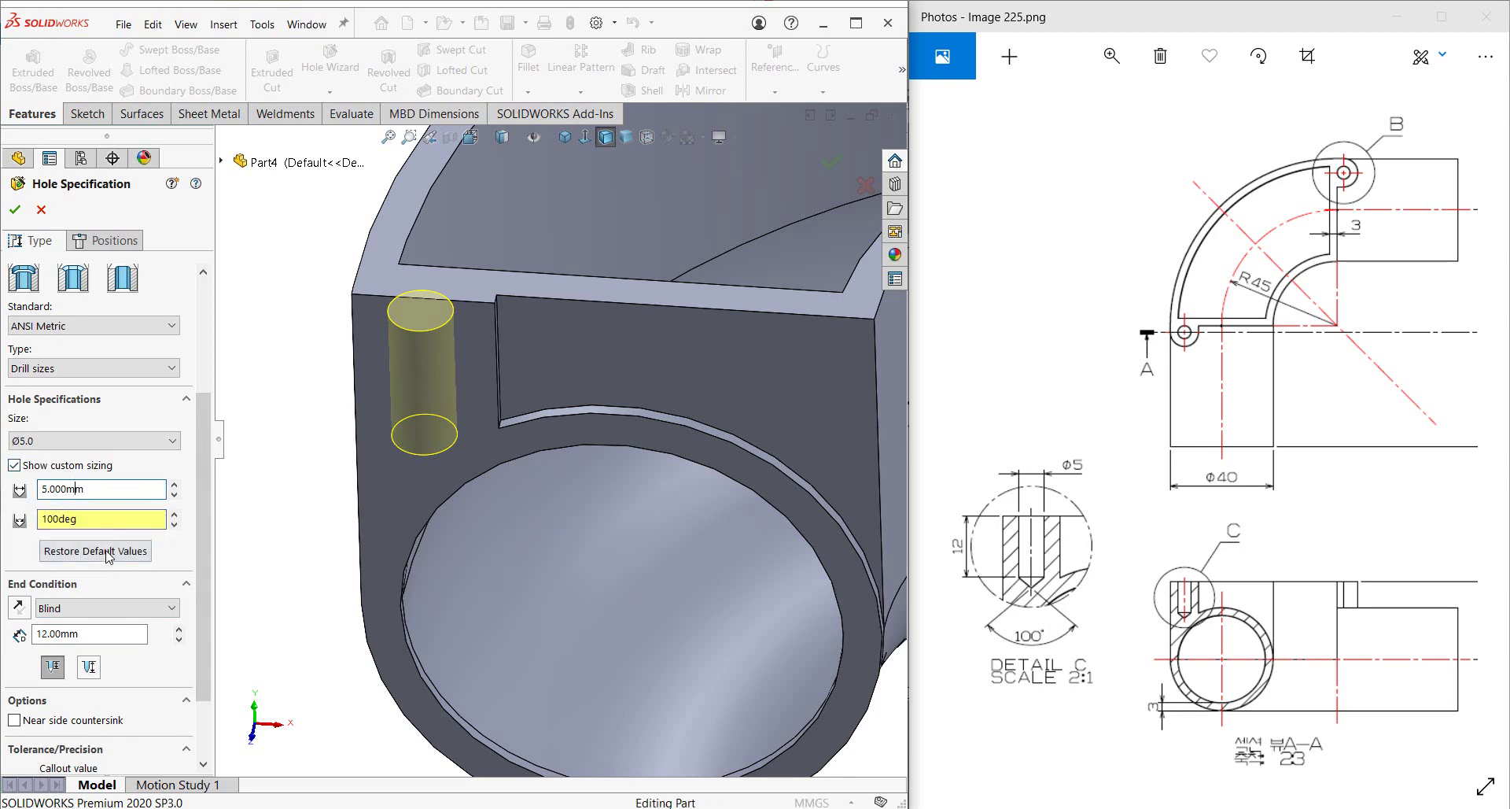
left_click(15, 210)
mouse_move(425, 338)
middle_mouse_down()
mouse_move(386, 281)
mouse_move(337, 329)
middle_mouse_up()
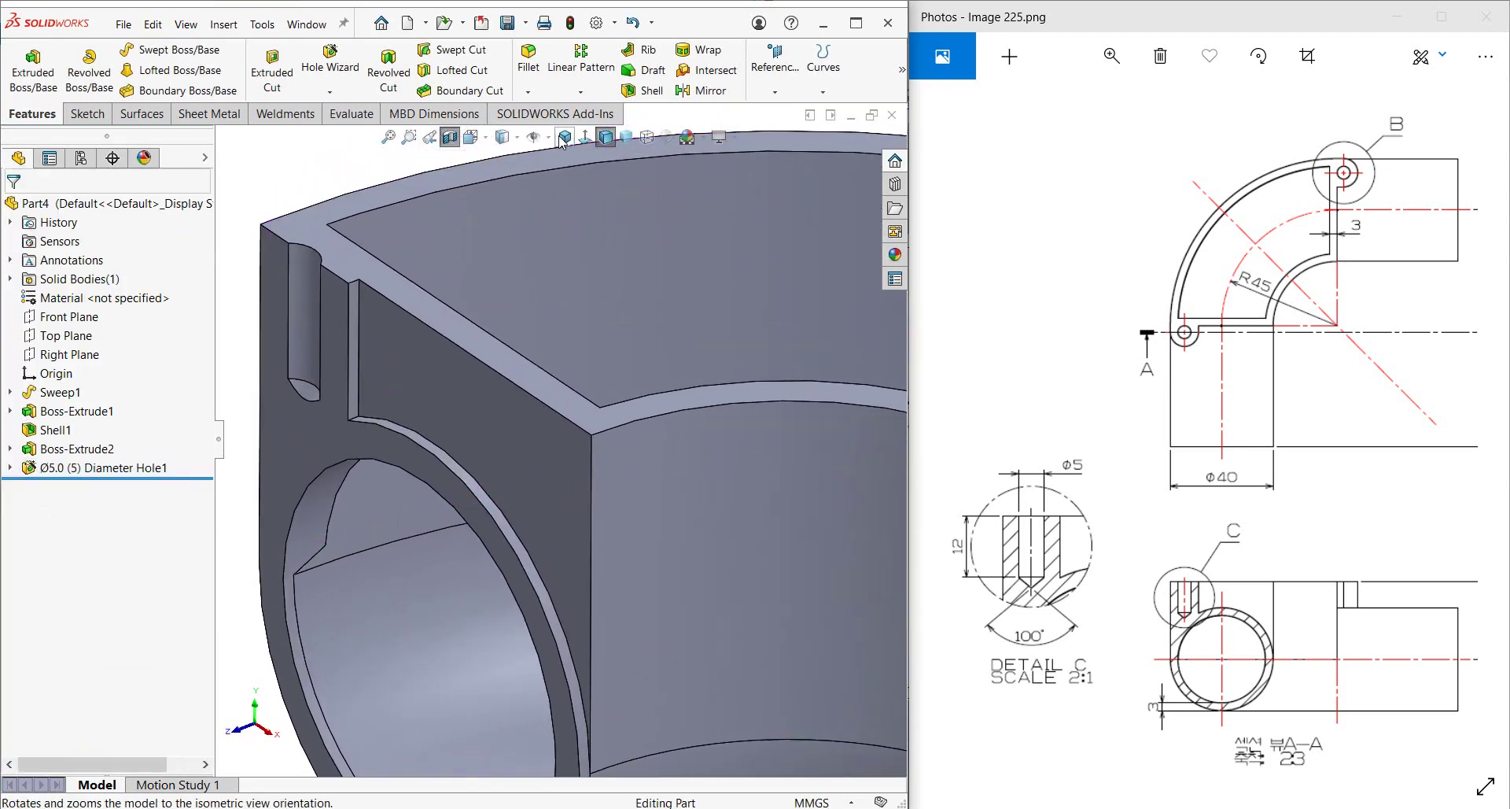
Switch back to isometric view and turn off the section cut.
left_click(563, 140)
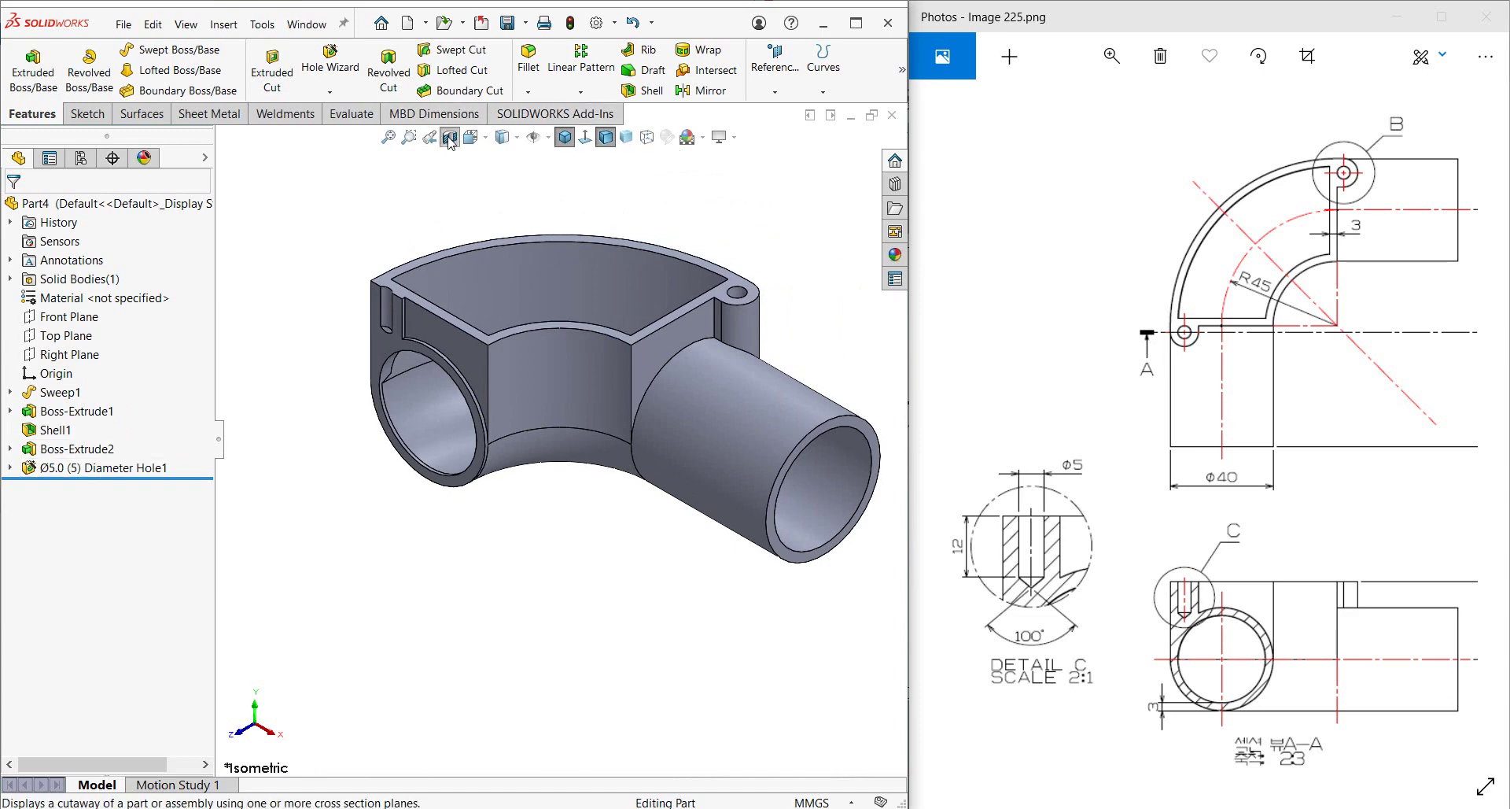
left_click(450, 140)
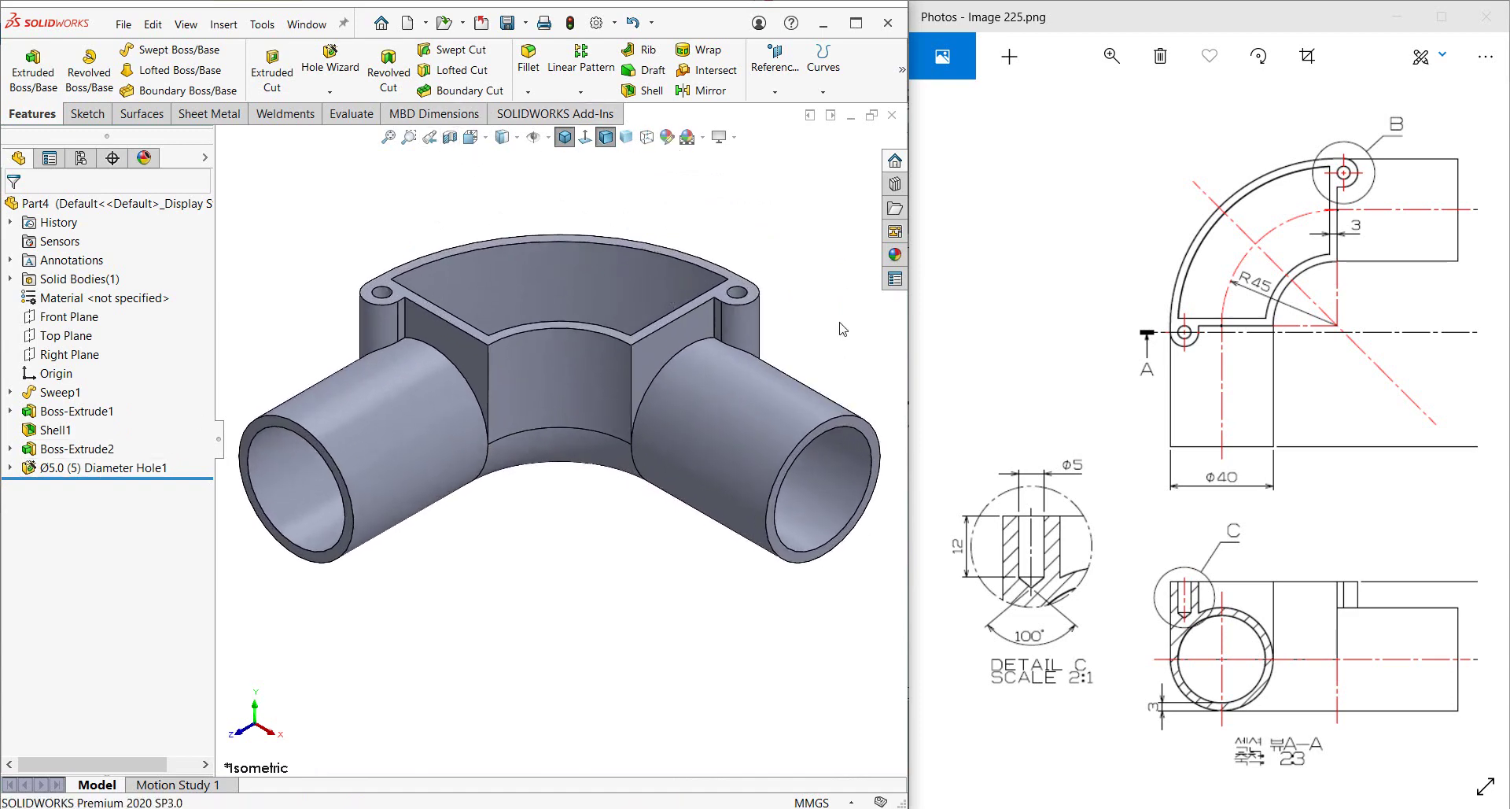
scroll(1223, 459, "down", 3)
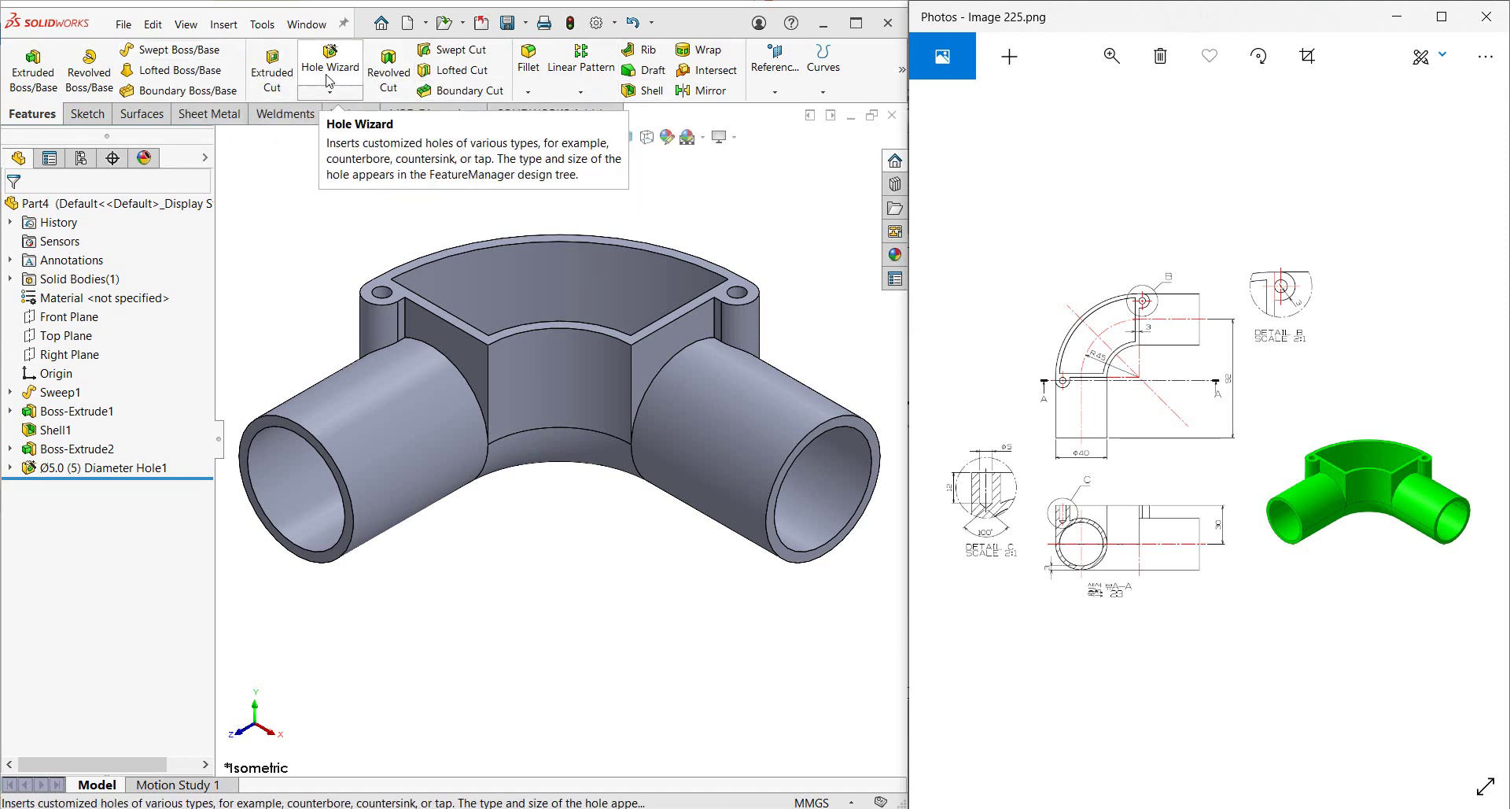
Reopen Hole1, keep ANSI Metric, and verify the 5.000mm drill diameter against the drawing.
left_click(102, 468)
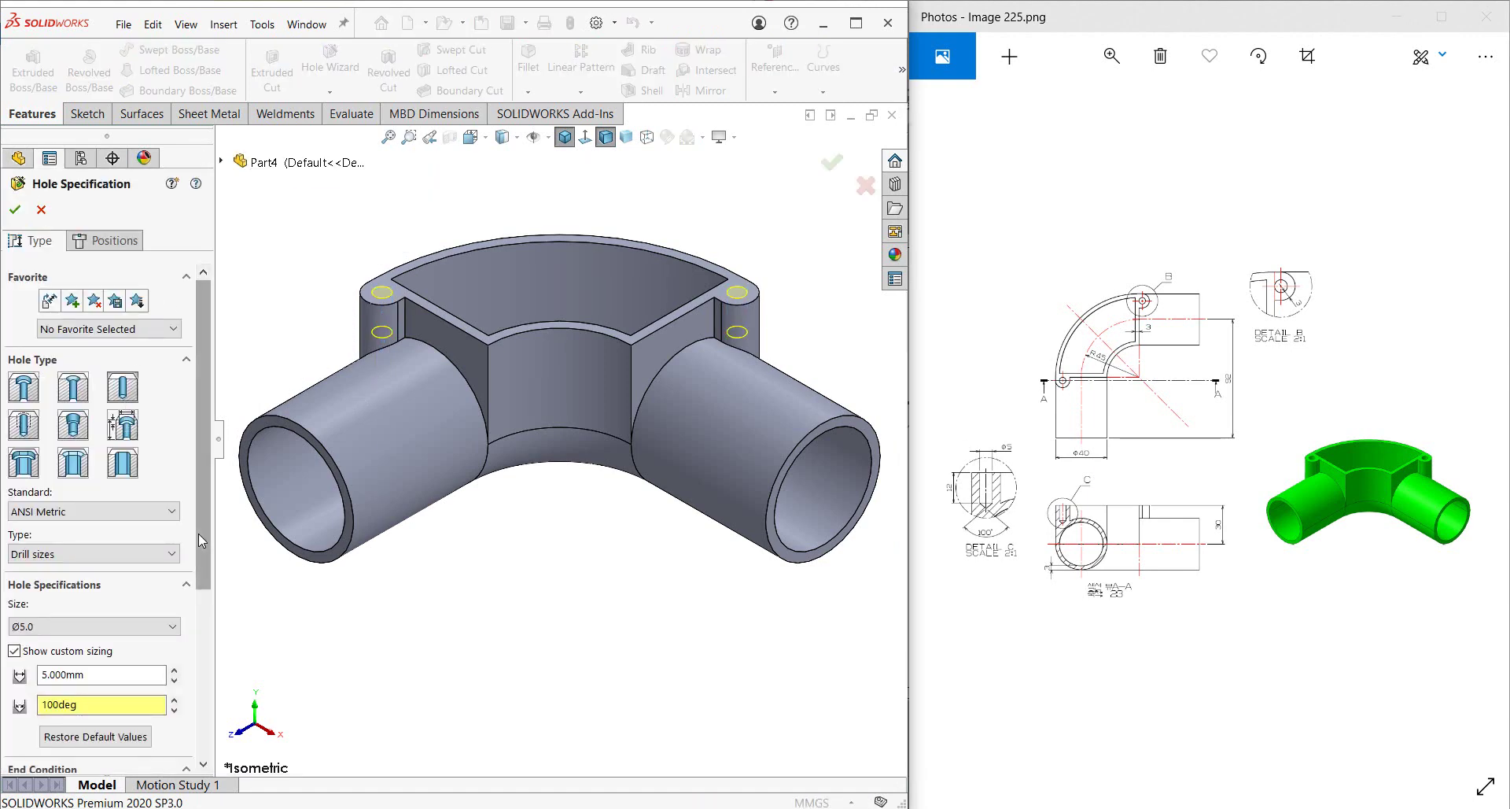
scroll(198, 533, "down", 3)
left_click(78, 439)
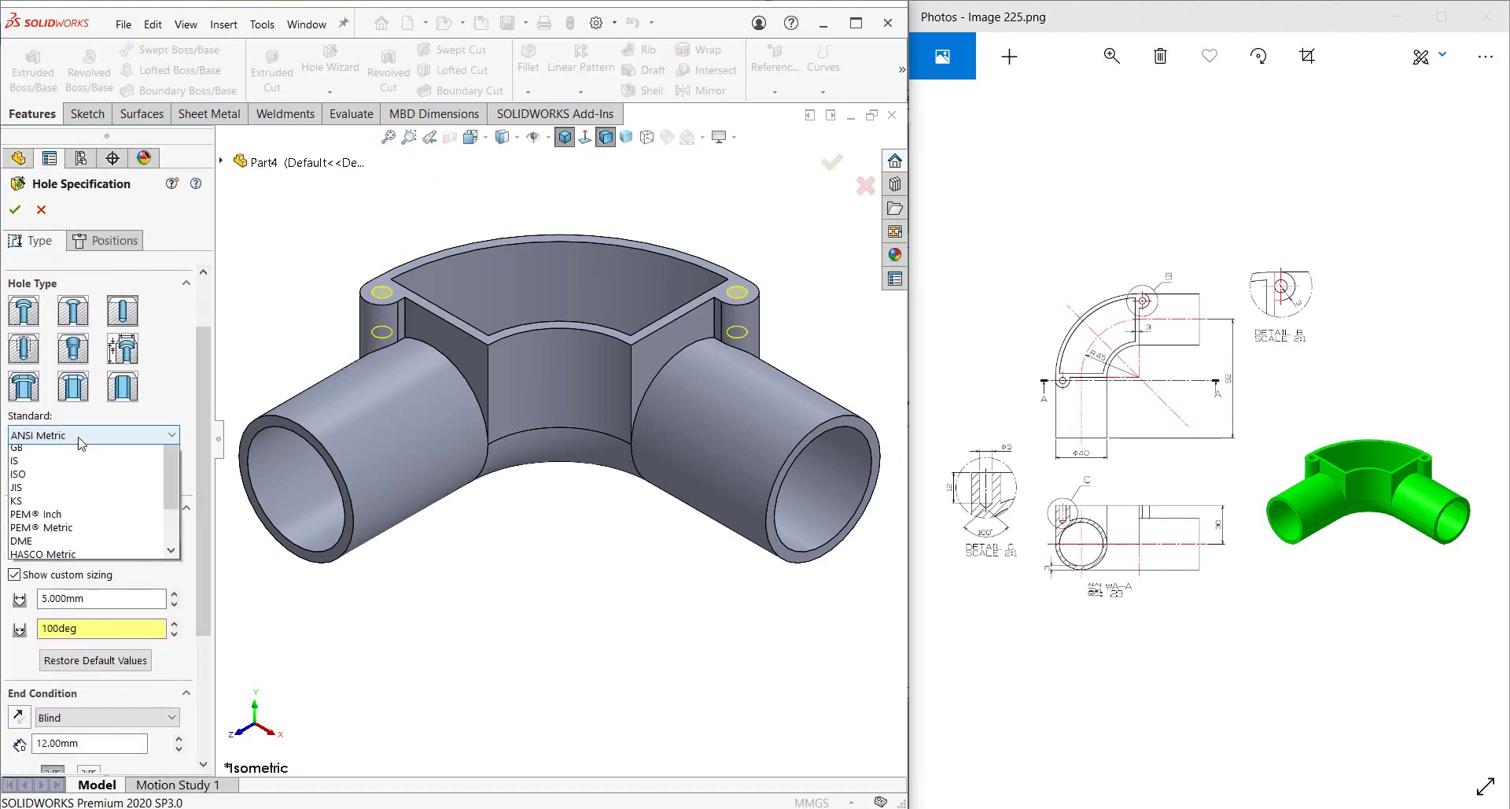
left_click(102, 436)
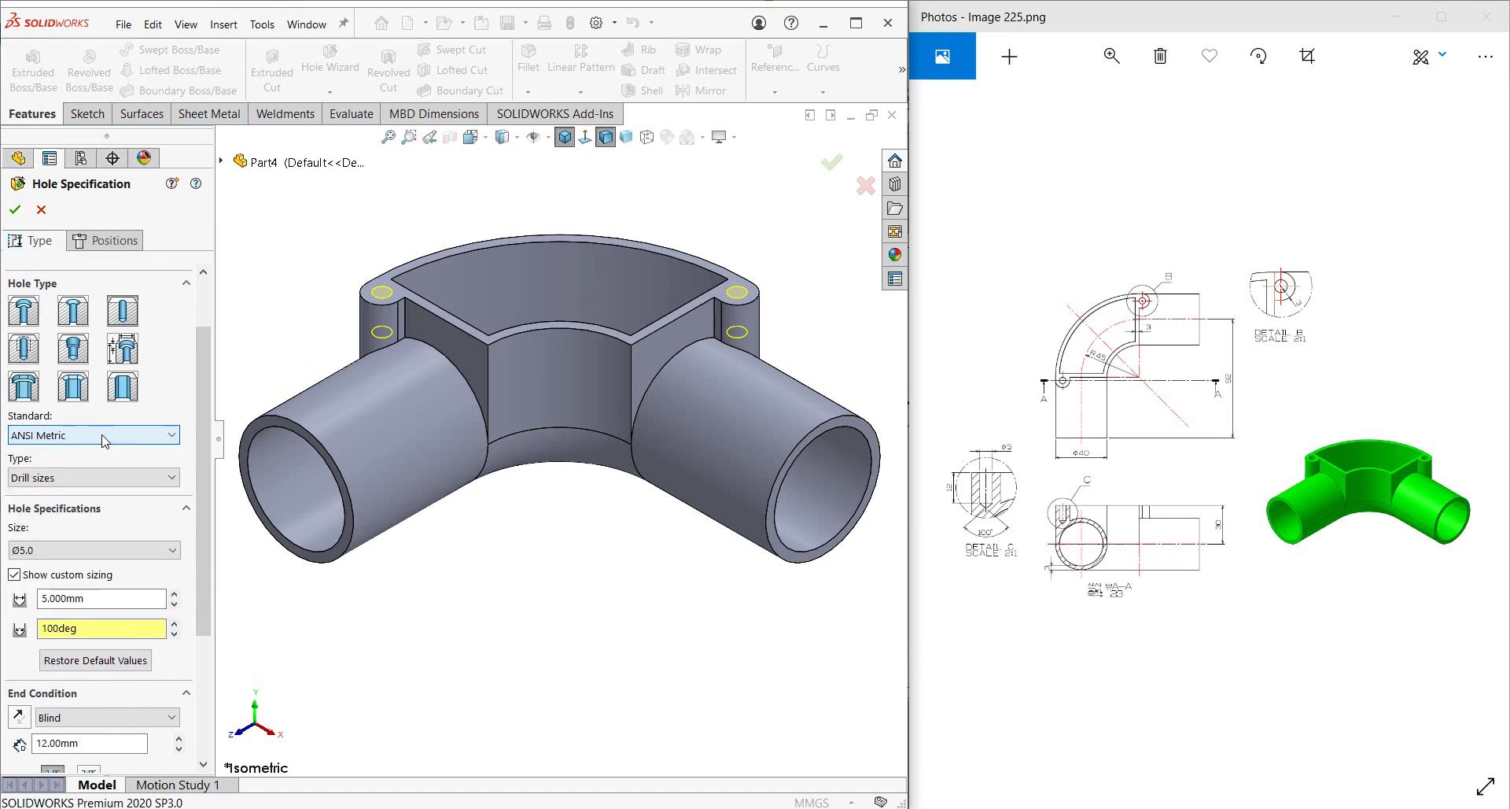
scroll(211, 551, "down", 6)
scroll(210, 551, "down", 2)
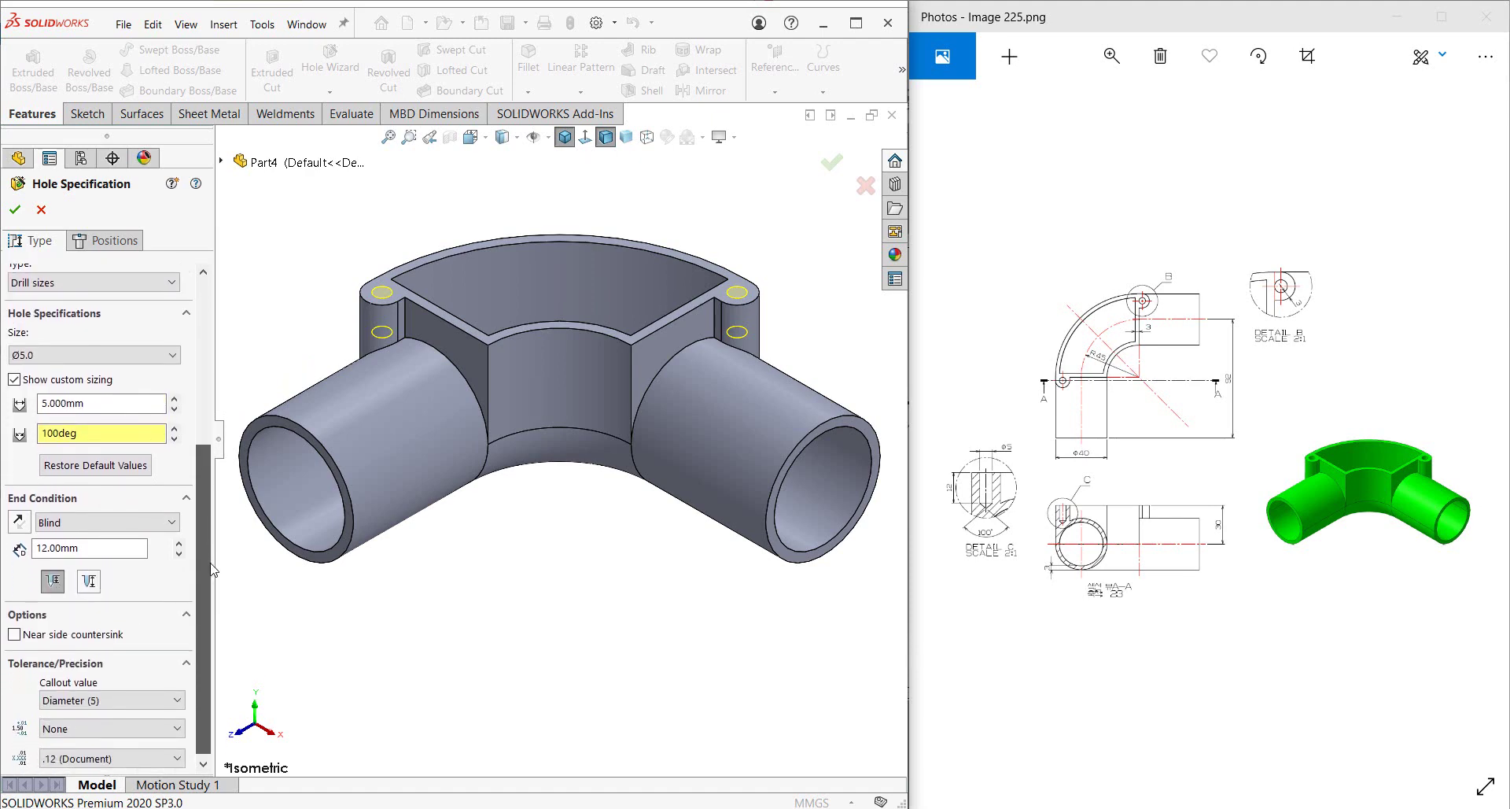
left_click(74, 399)
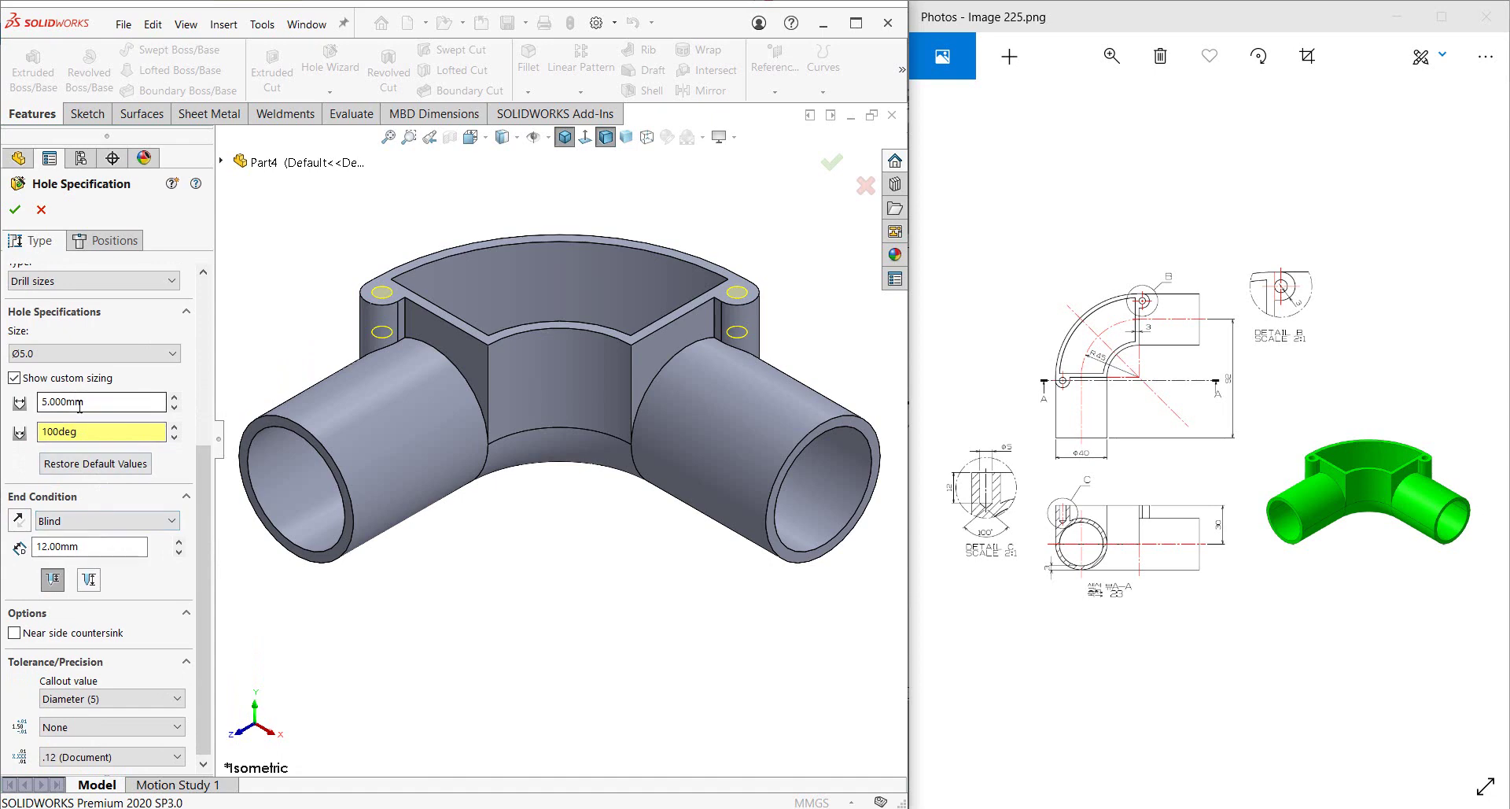
left_click(1476, 425)
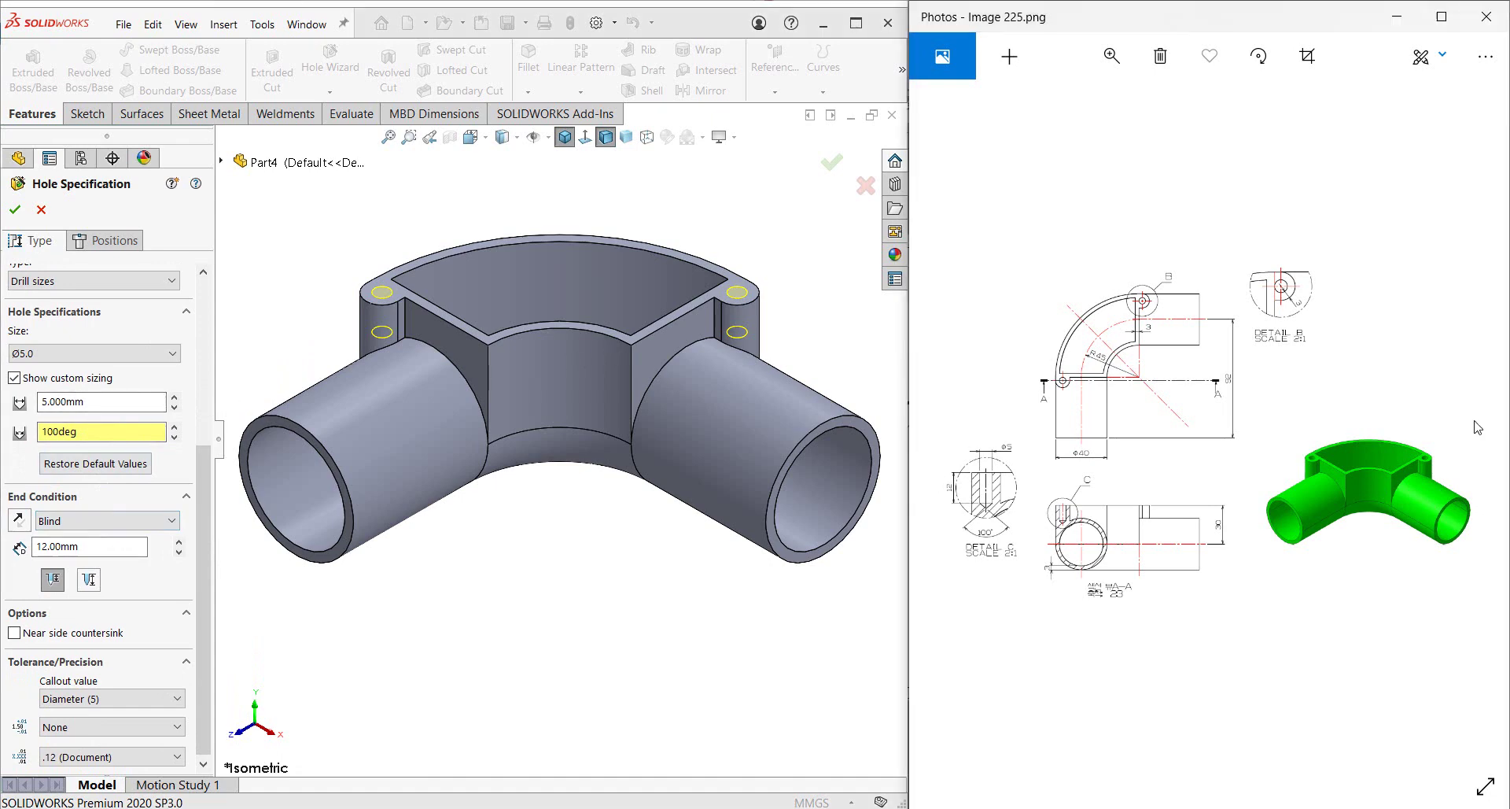
scroll(1075, 542, "up", 3)
scroll(1061, 590, "up", 2)
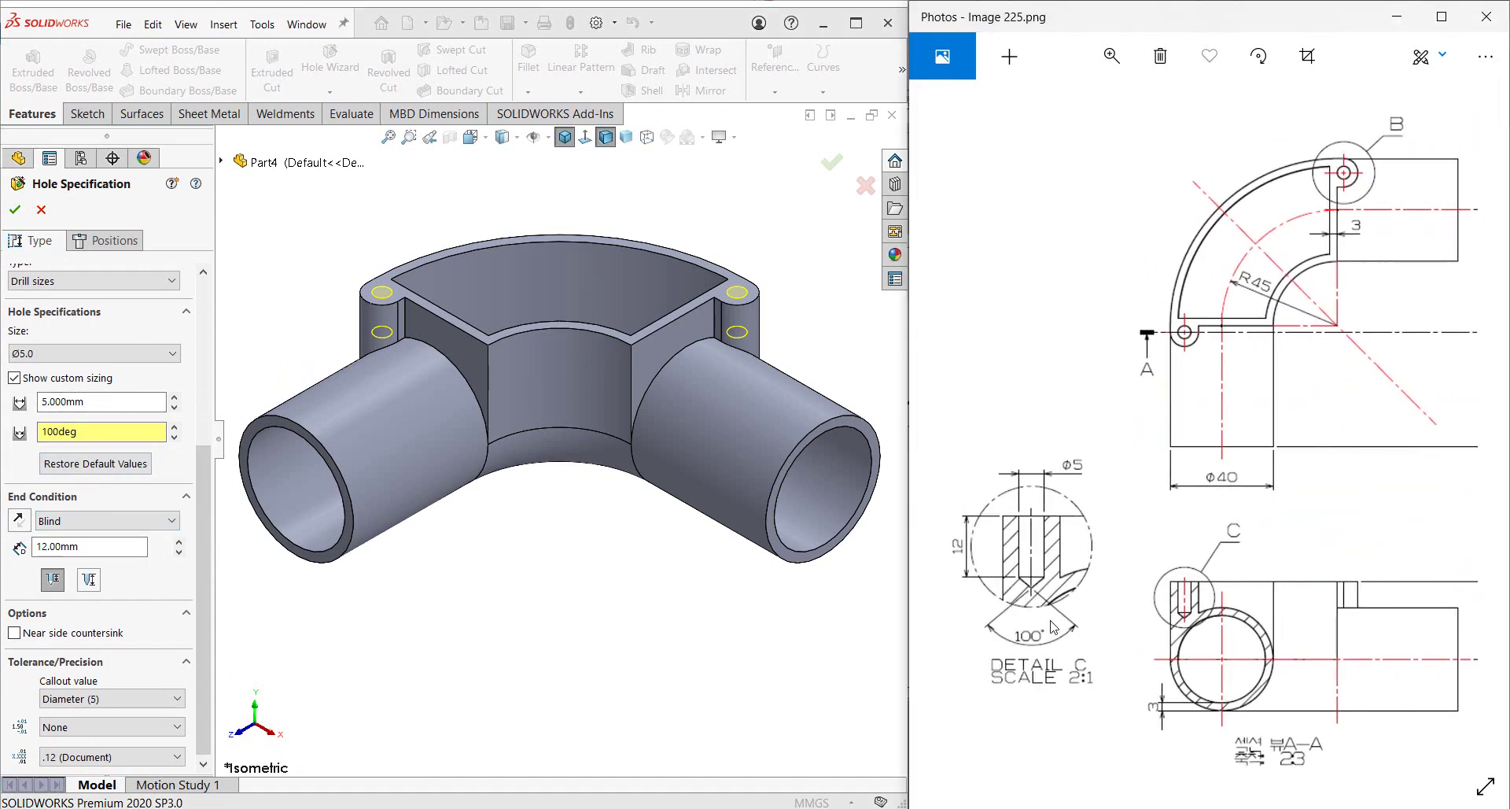